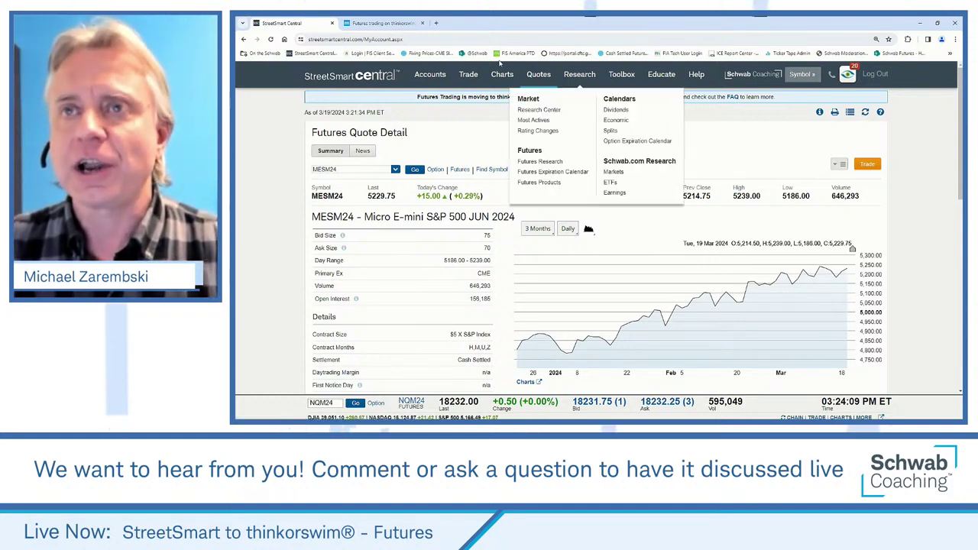
# Step: Open the 'Futures trading on thinkorswim' FAQ and read down to the page-4 futures charts section
pyautogui.click(417, 29)
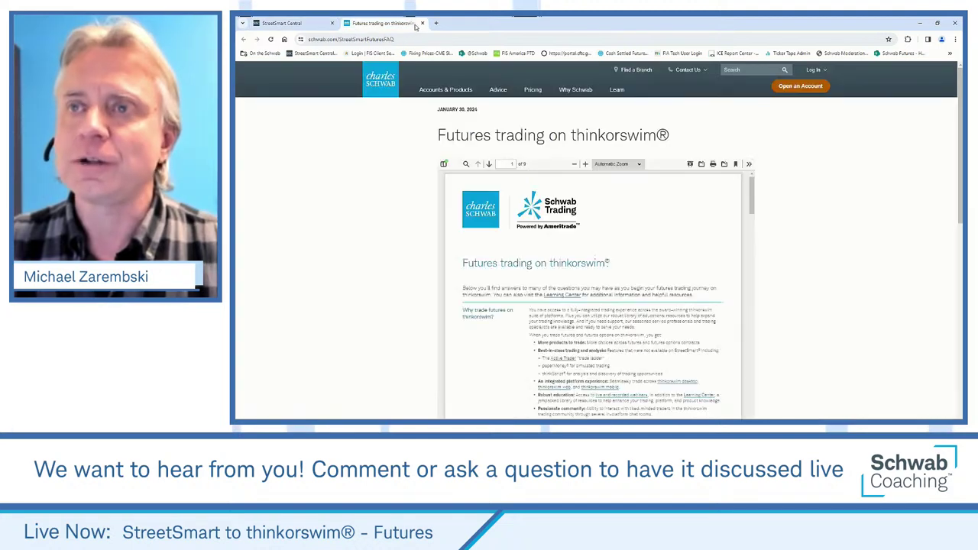
pyautogui.scroll(-2, 866, 321)
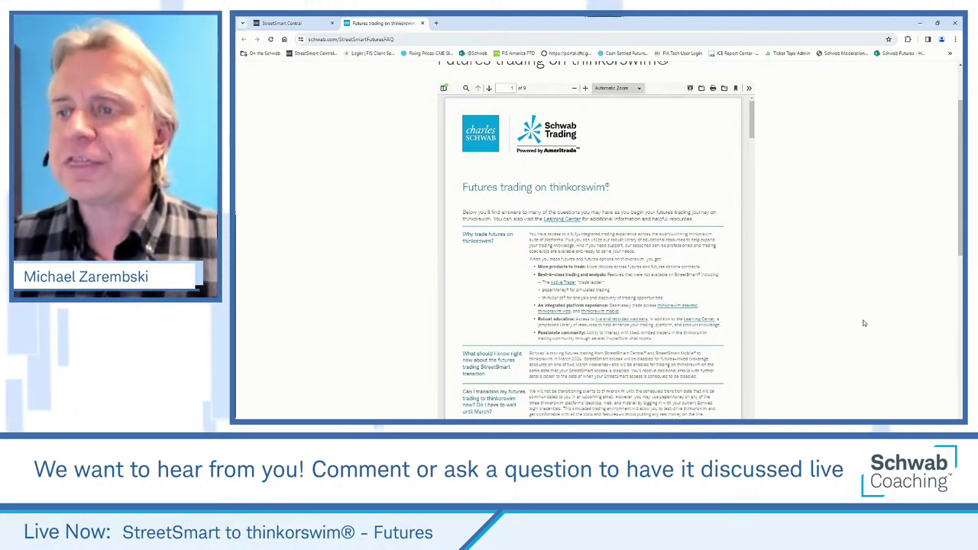
pyautogui.scroll(-10, 621, 298)
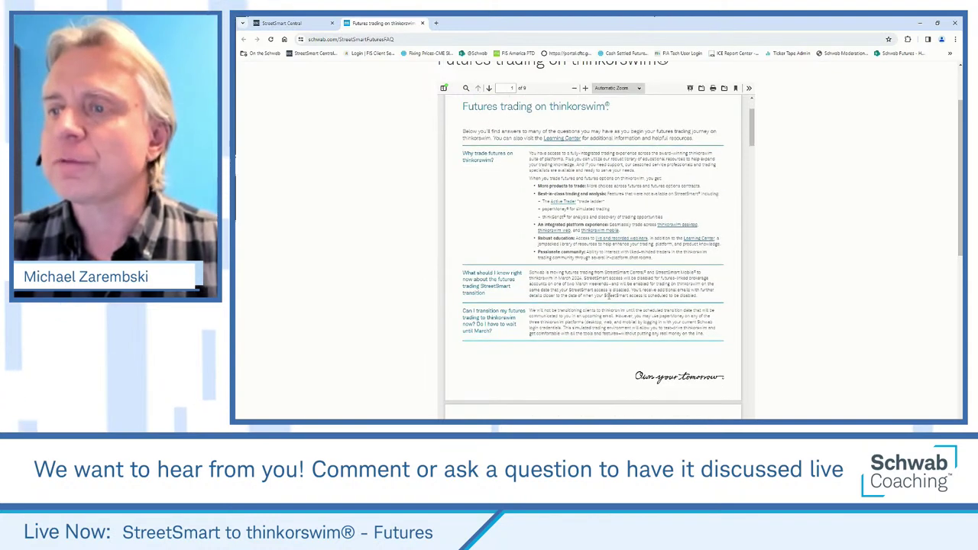
pyautogui.scroll(-2, 612, 312)
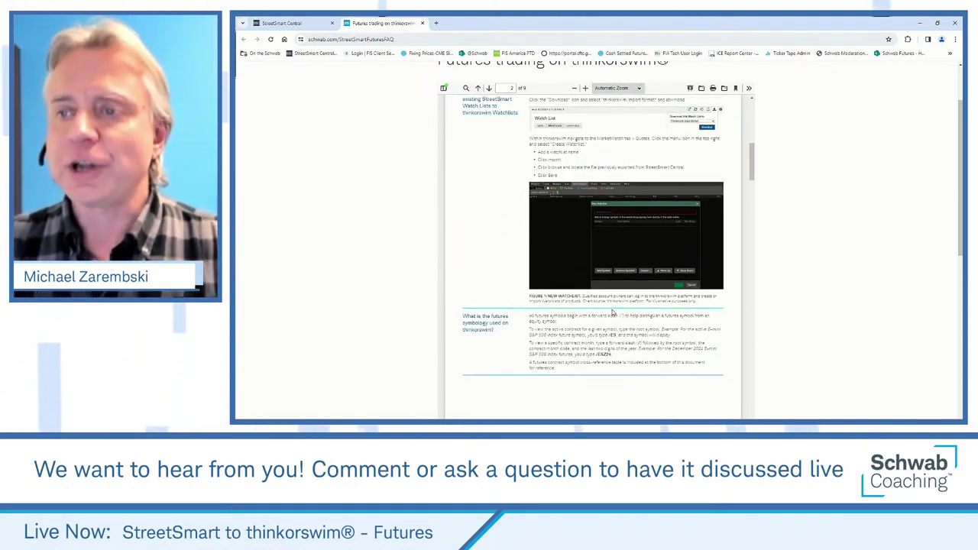
pyautogui.scroll(-3, 612, 313)
pyautogui.scroll(-10, 612, 314)
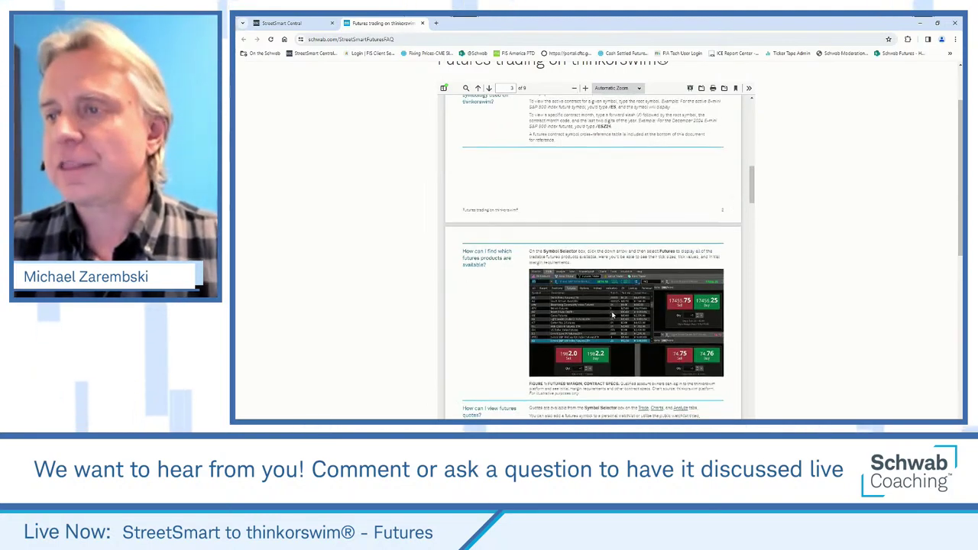
pyautogui.scroll(-2, 612, 315)
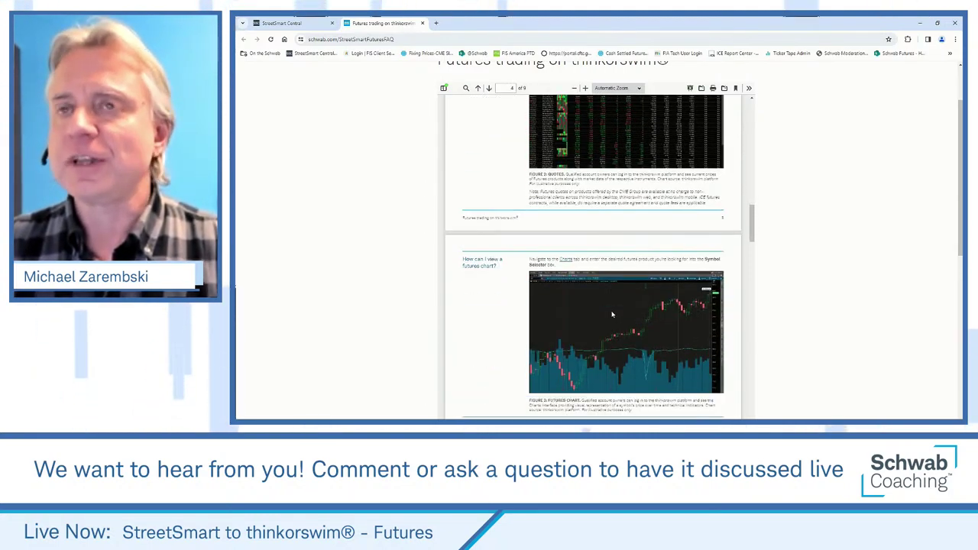
pyautogui.scroll(2, 517, 207)
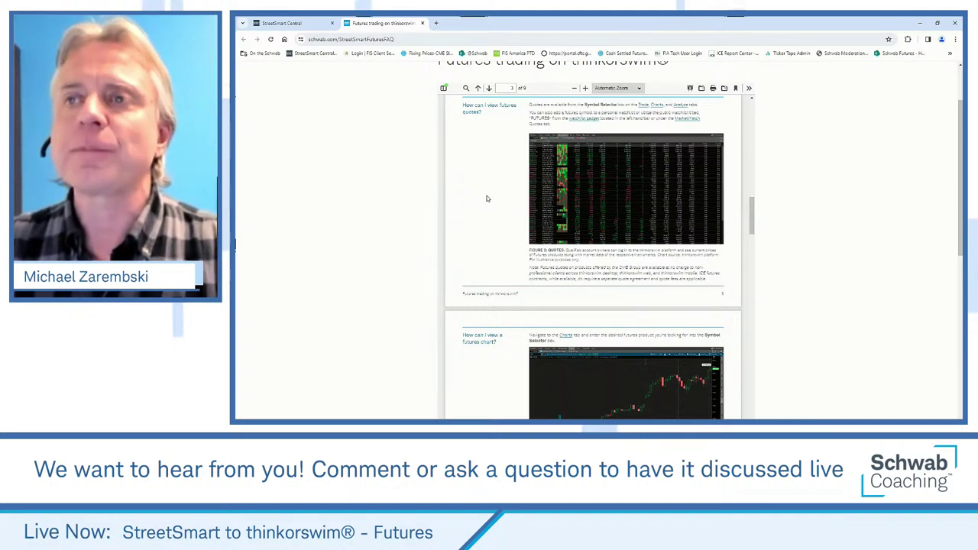
pyautogui.scroll(-4, 491, 202)
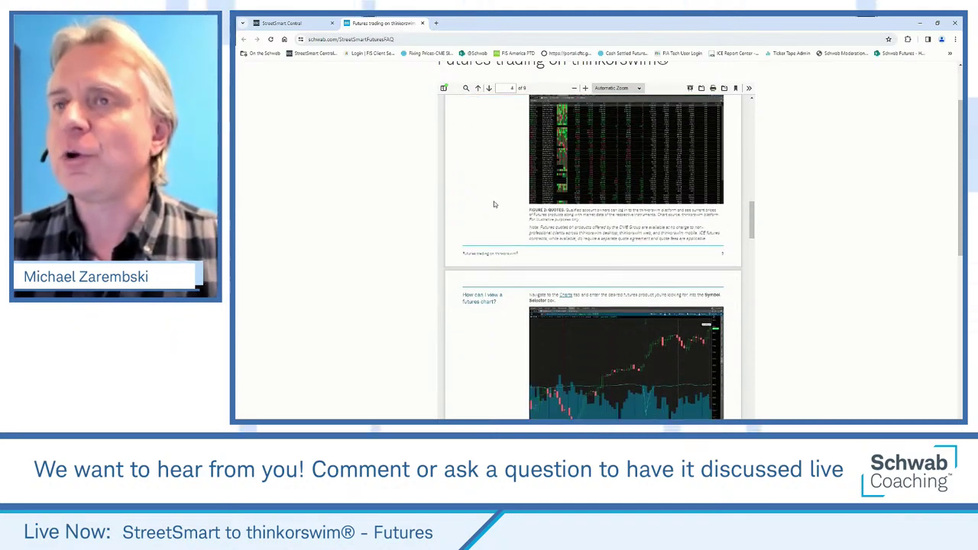
# Step: Close the FAQ tab and return to the StreetSmart Central quote page
pyautogui.click(422, 23)
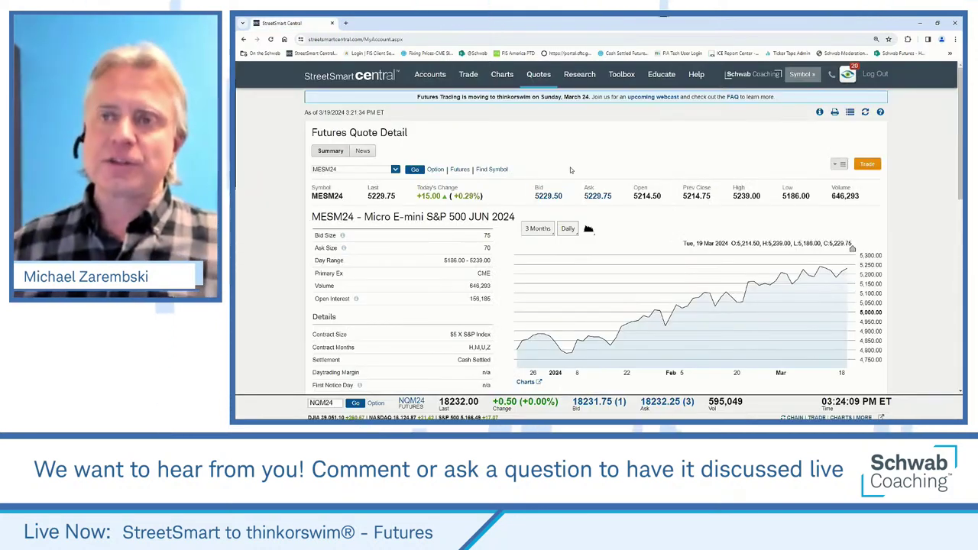
pyautogui.scroll(-1, 569, 167)
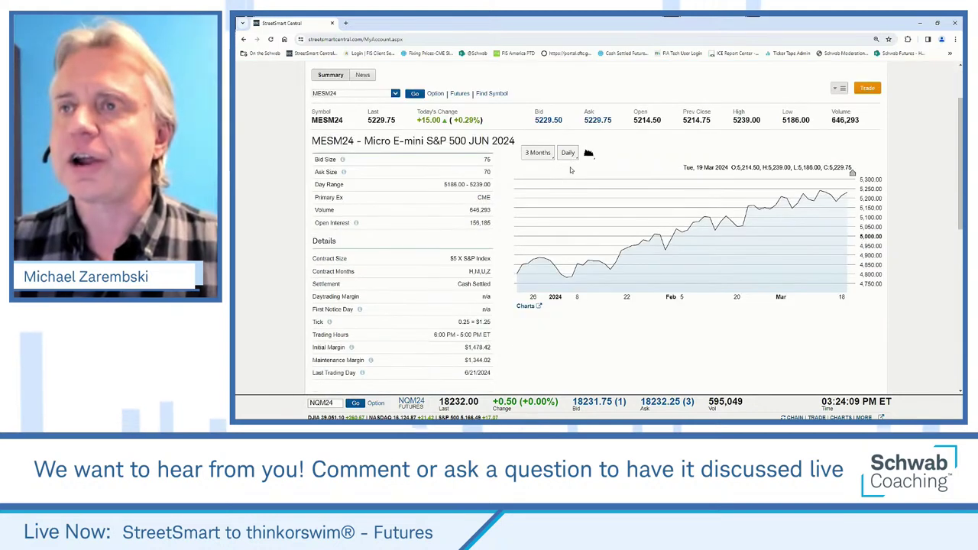
pyautogui.scroll(1, 575, 222)
pyautogui.scroll(2, 574, 221)
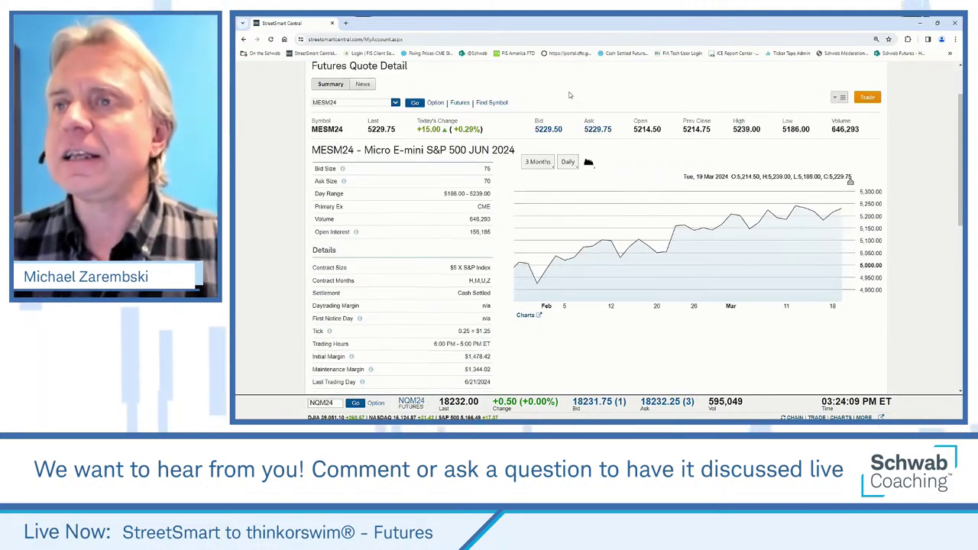
# Step: Load the FUTURES SSC list on the Quotes > Watch Lists page
pyautogui.moveTo(538, 74)
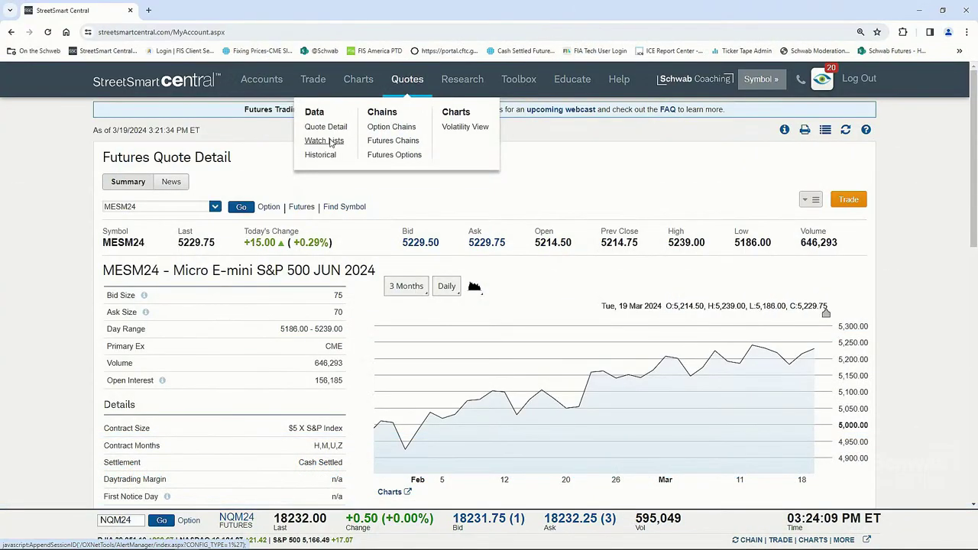
pyautogui.click(329, 142)
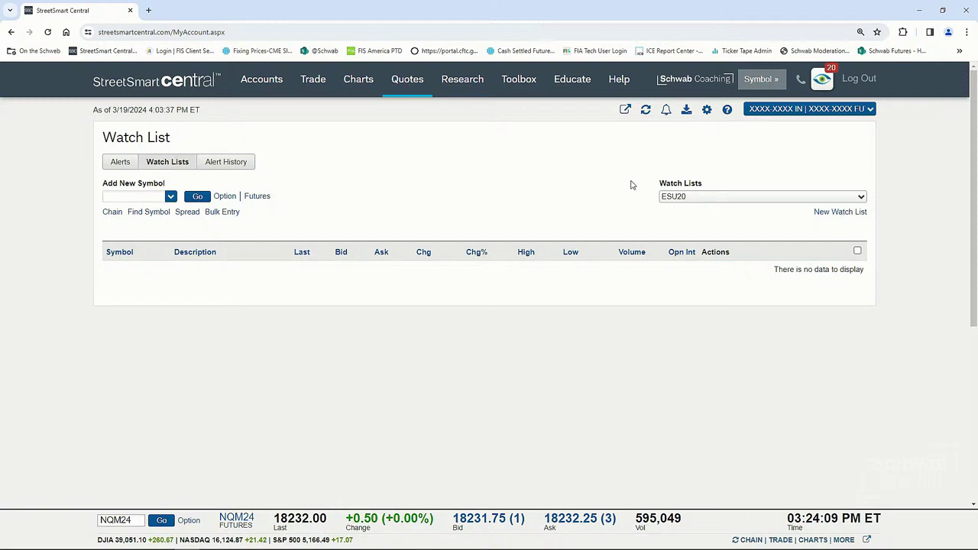
pyautogui.click(719, 198)
pyautogui.click(712, 217)
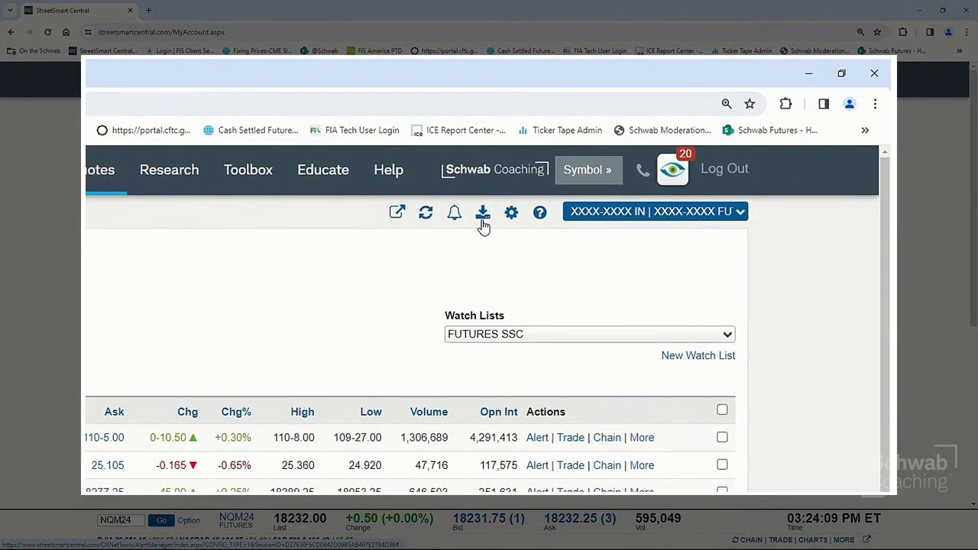
# Step: Download the FUTURES SSC watch list in Thinkorswim import format as FUTURES SSC (1).csv
pyautogui.click(482, 215)
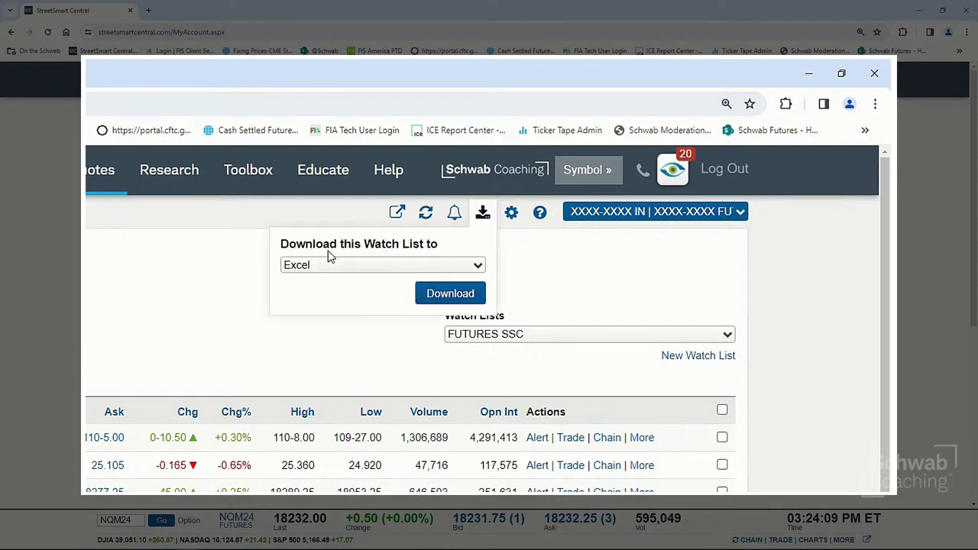
pyautogui.click(467, 268)
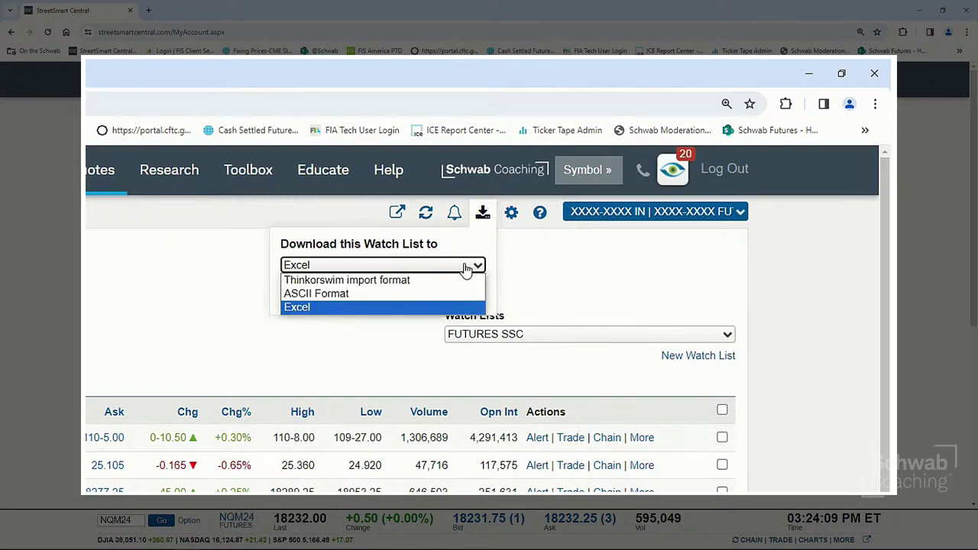
pyautogui.click(395, 280)
pyautogui.click(445, 299)
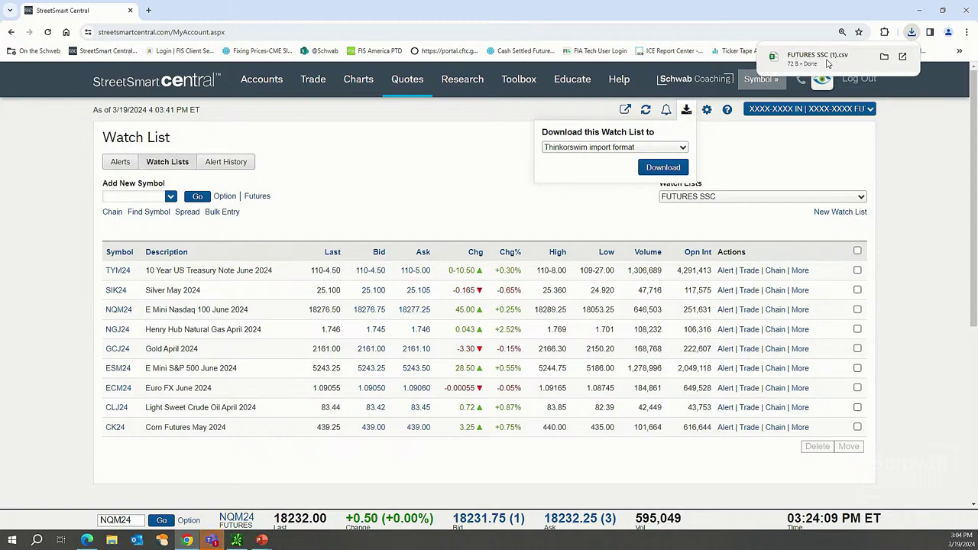
pyautogui.click(886, 159)
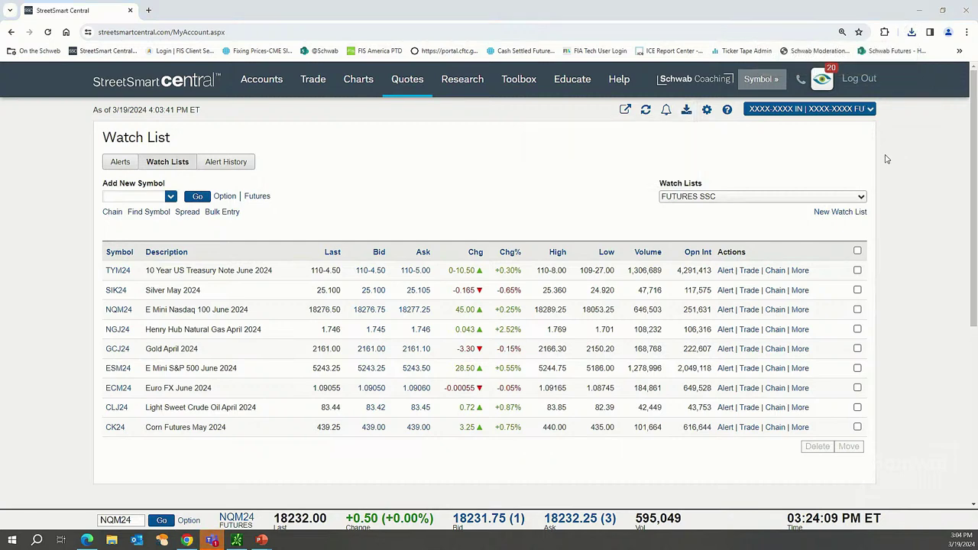
# Step: In thinkorswim, create and save an empty watchlist named 'Futures TOS'
pyautogui.hotkey('alt', 'Tab')
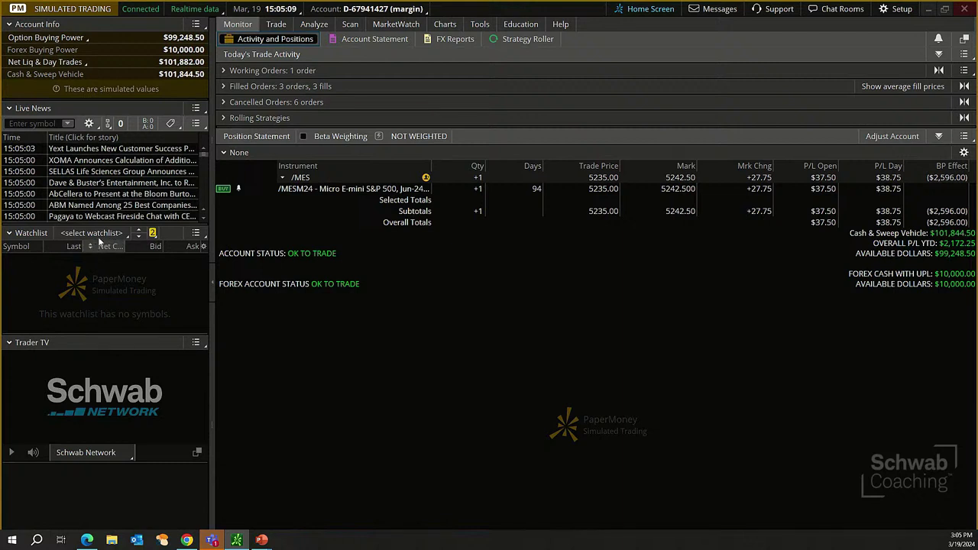
pyautogui.click(94, 234)
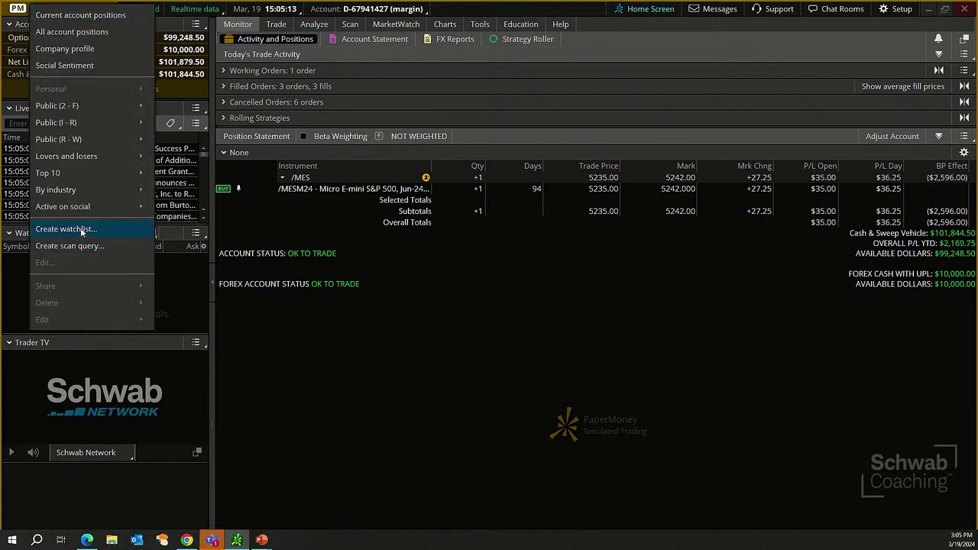
pyautogui.click(80, 227)
pyautogui.click(194, 272)
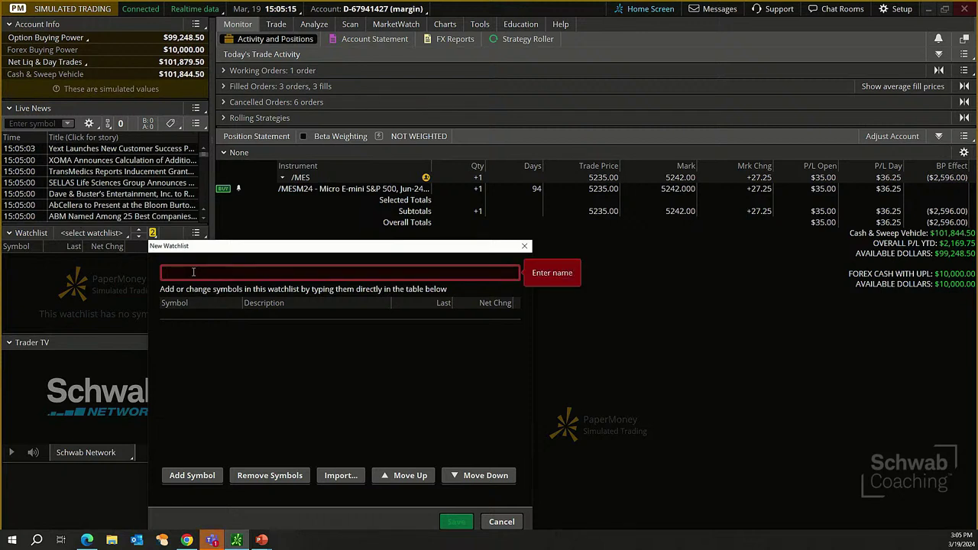
pyautogui.write('Futures TOS')
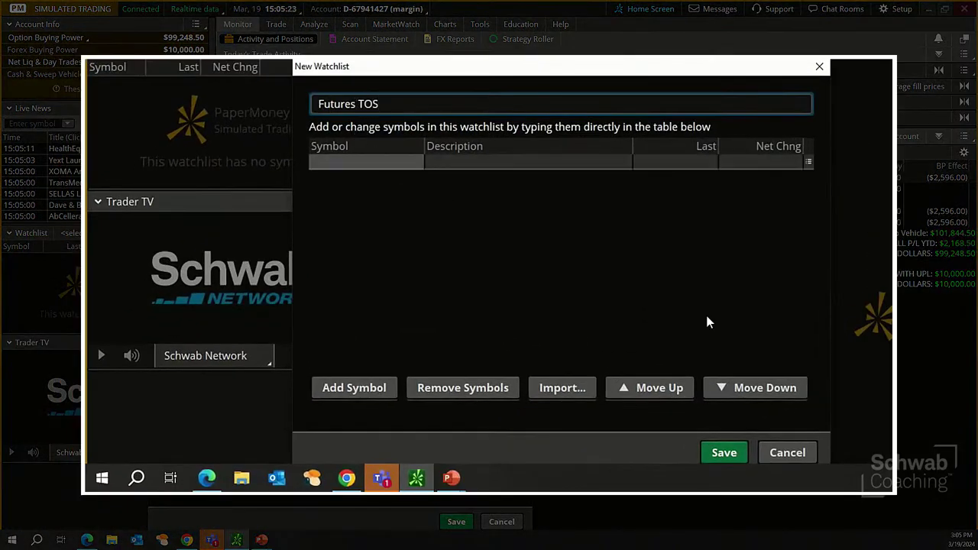
pyautogui.click(724, 454)
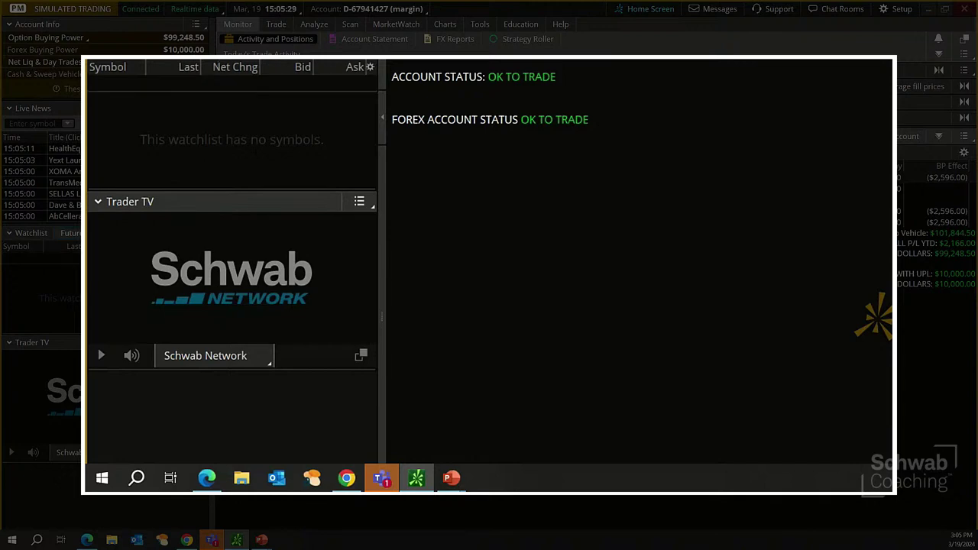
pyautogui.click(68, 233)
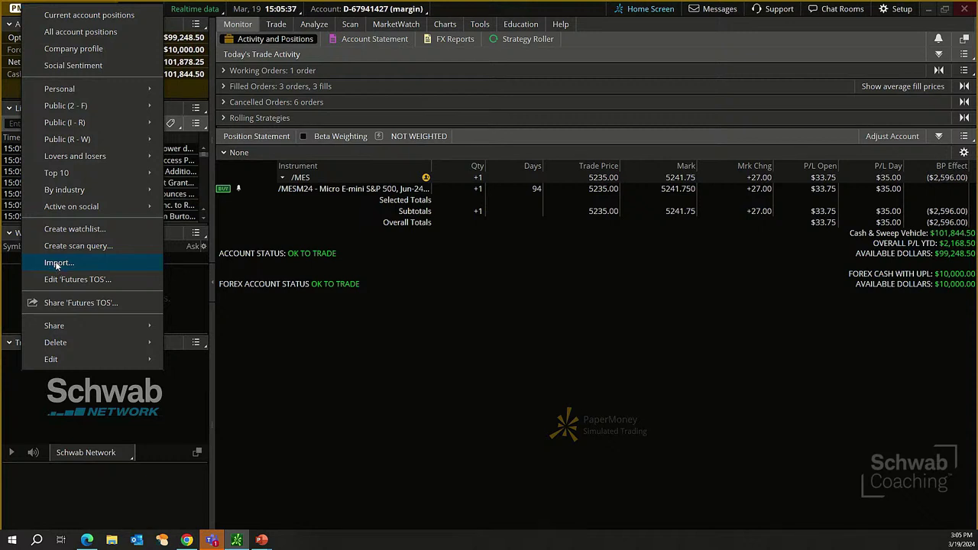
# Step: Import FUTURES SSC.csv into the Futures TOS watchlist, replacing the current symbols
pyautogui.click(57, 263)
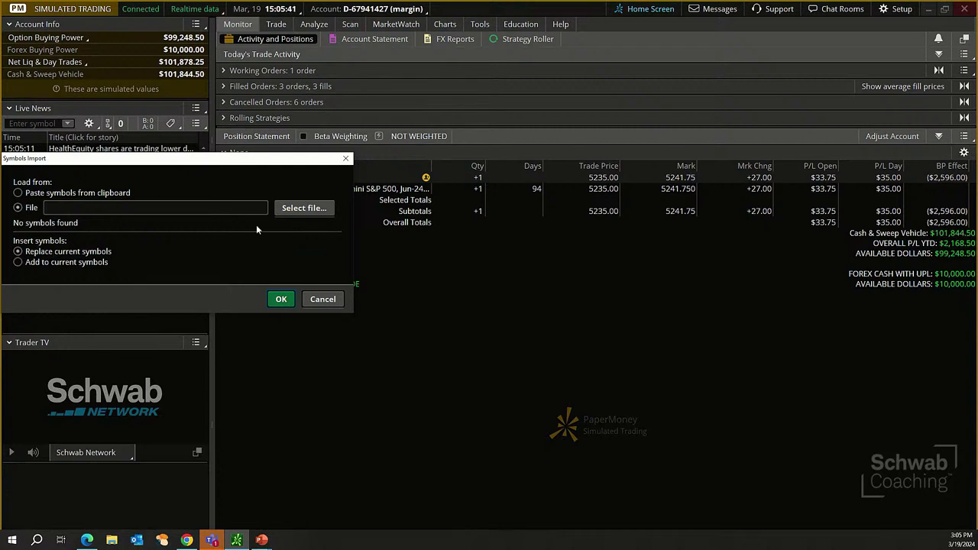
pyautogui.click(304, 212)
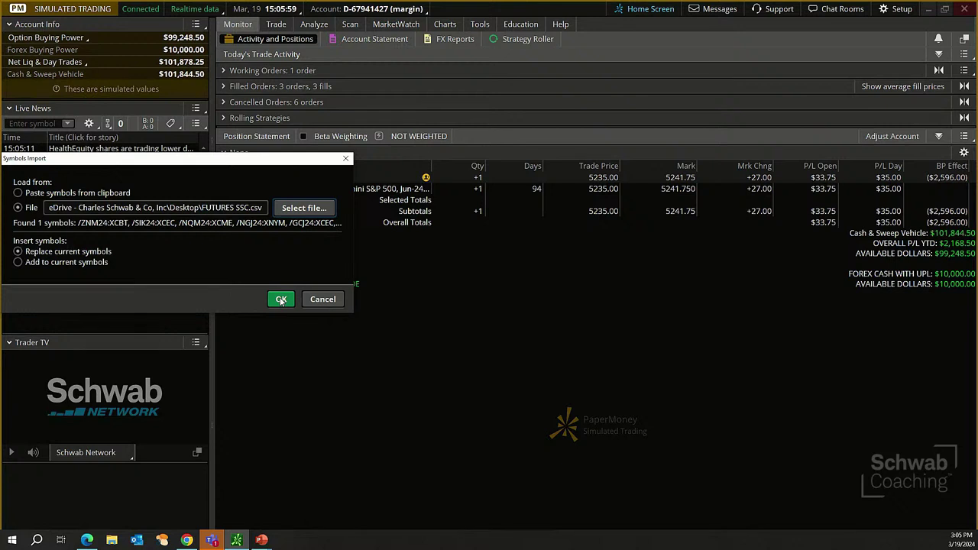
pyautogui.click(282, 300)
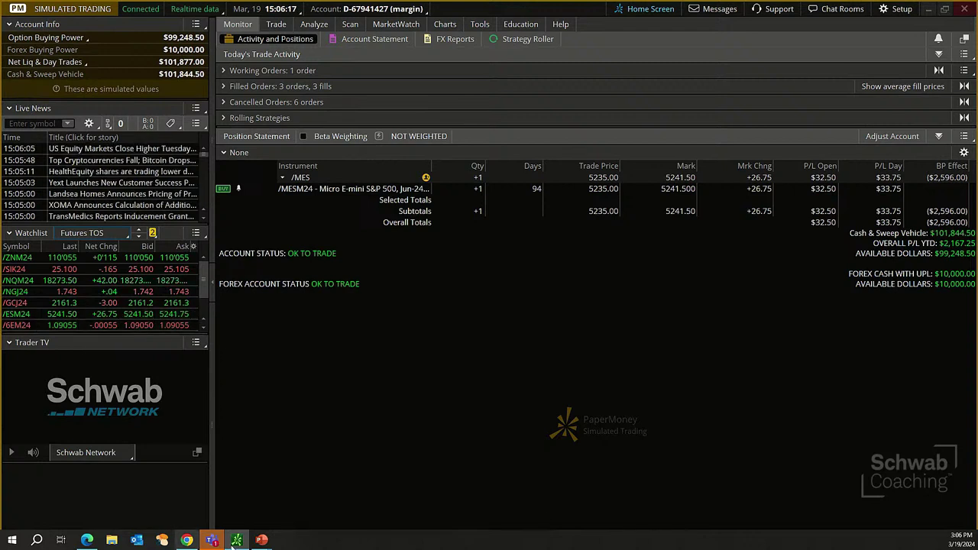
pyautogui.moveTo(213, 540)
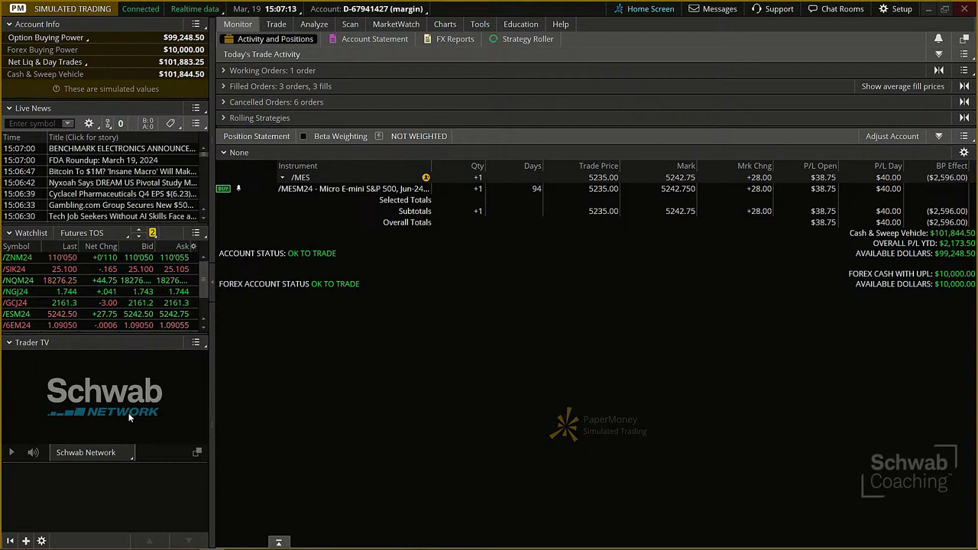
pyautogui.click(213, 283)
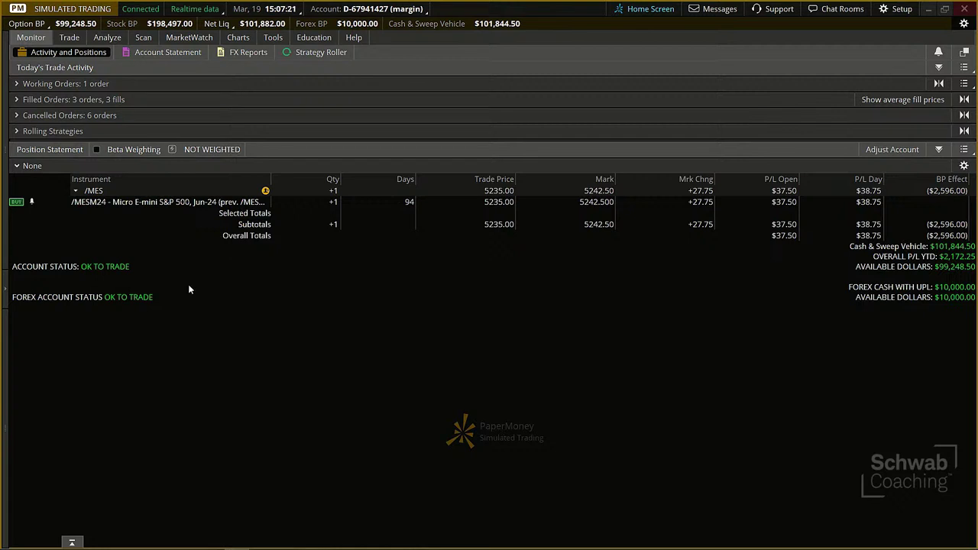
pyautogui.click(5, 294)
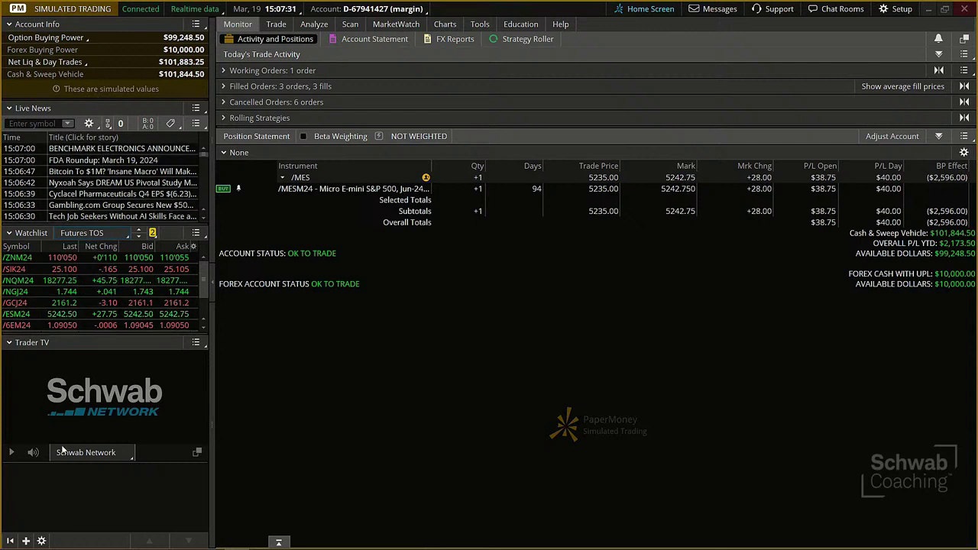
# Step: Remove the Trader TV gadget from the sidebar and add a Level II gadget
pyautogui.click(42, 540)
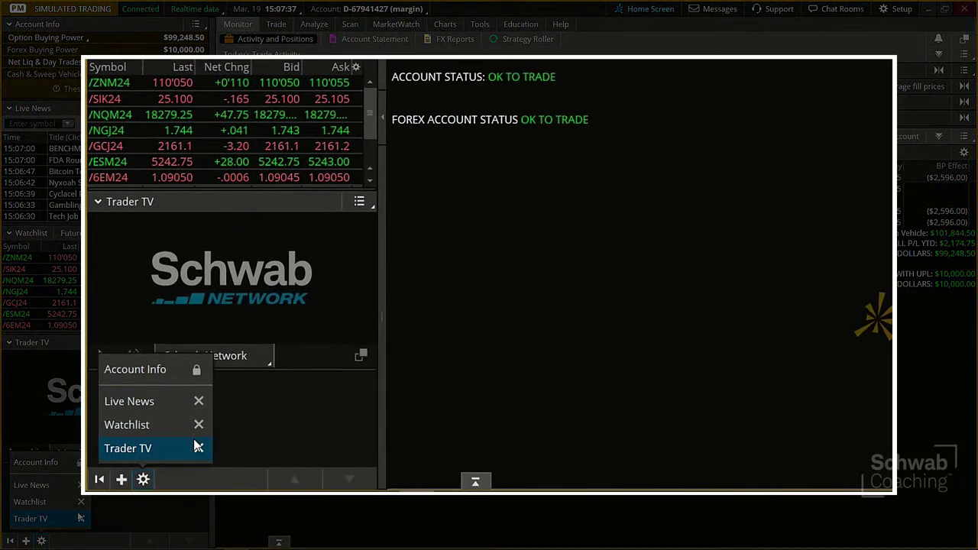
pyautogui.click(81, 520)
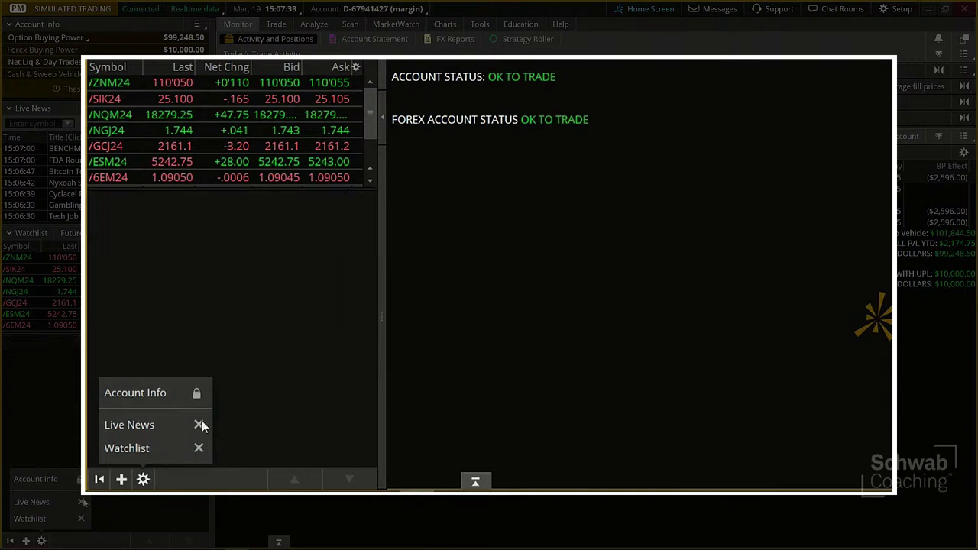
pyautogui.click(120, 479)
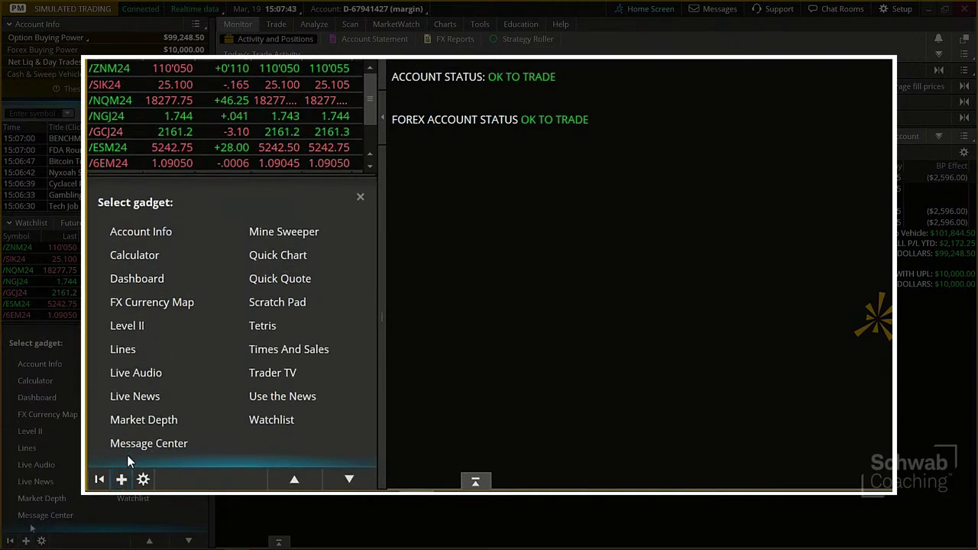
pyautogui.click(138, 327)
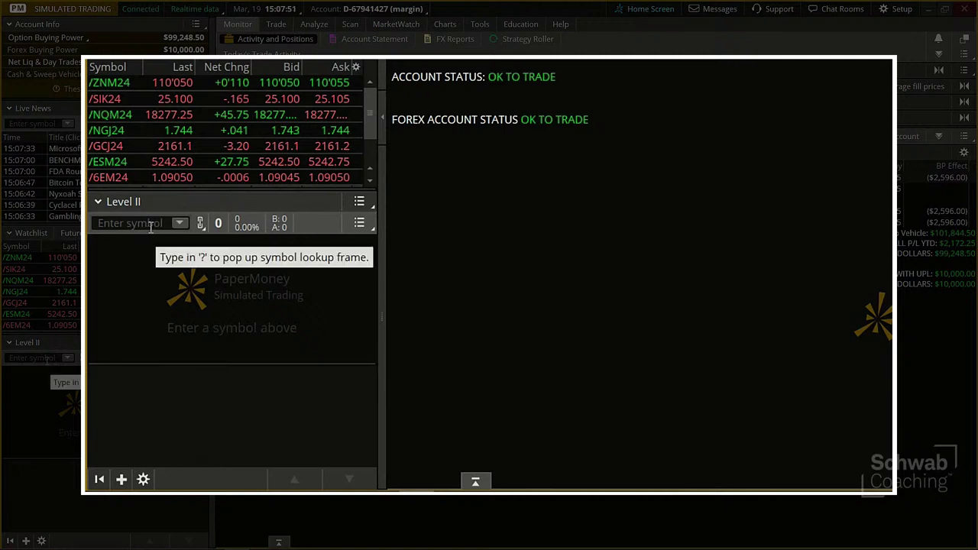
pyautogui.moveTo(132, 465)
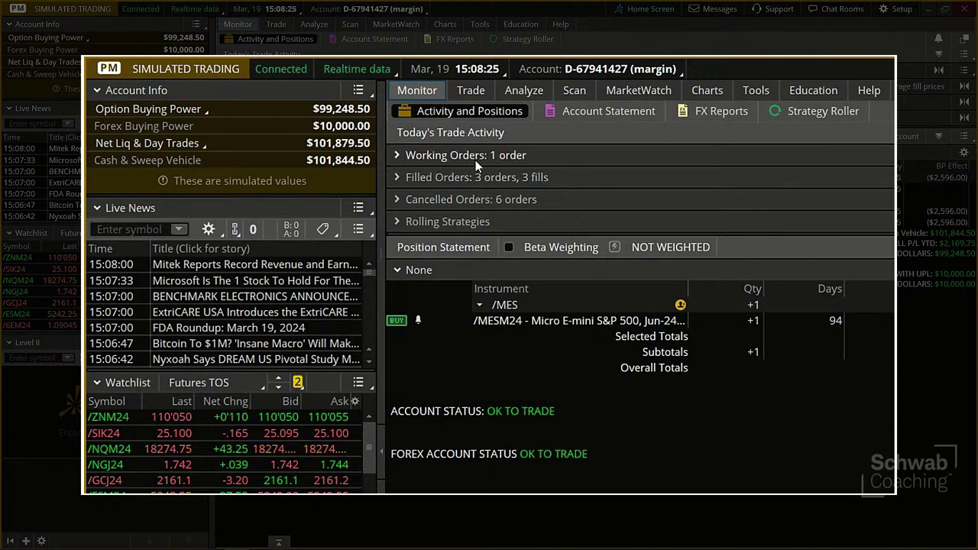
pyautogui.click(397, 155)
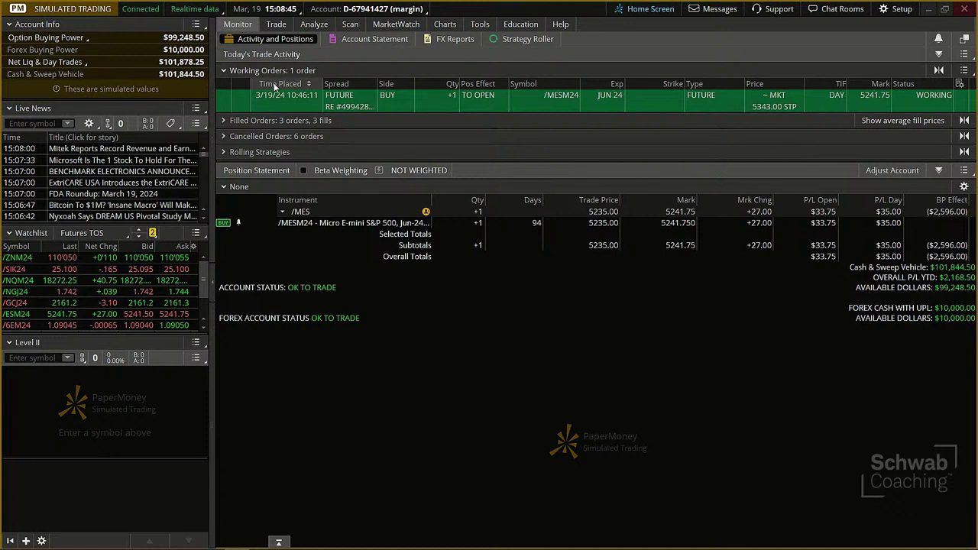
pyautogui.click(223, 71)
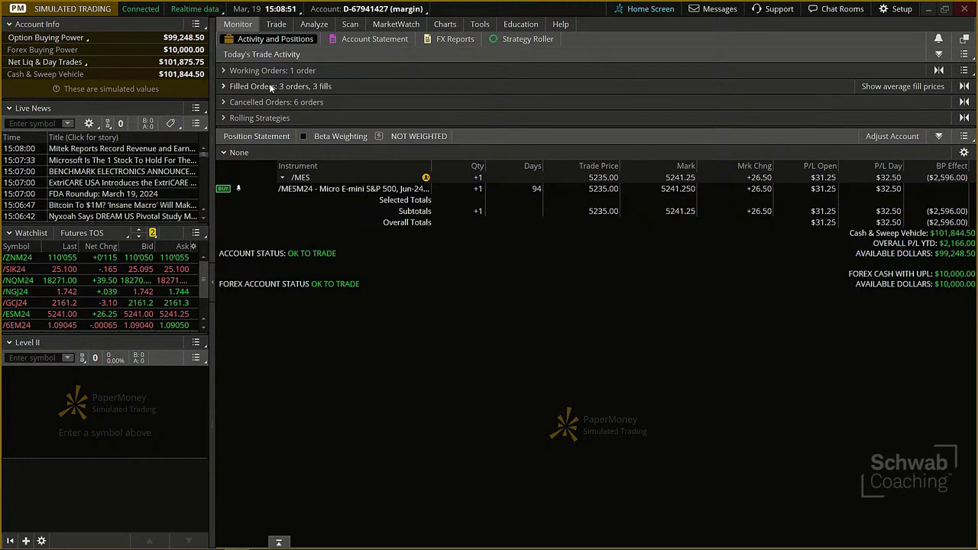
pyautogui.click(224, 86)
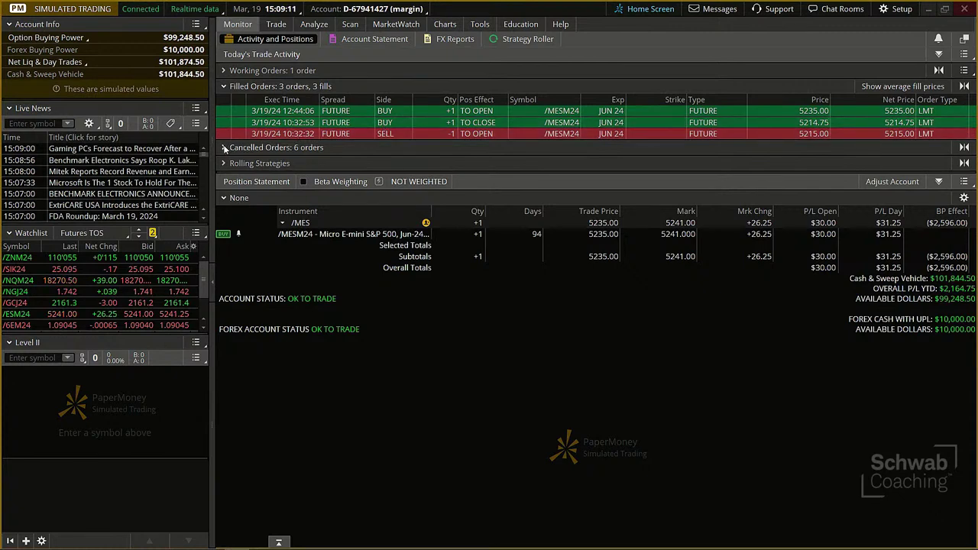
pyautogui.click(224, 148)
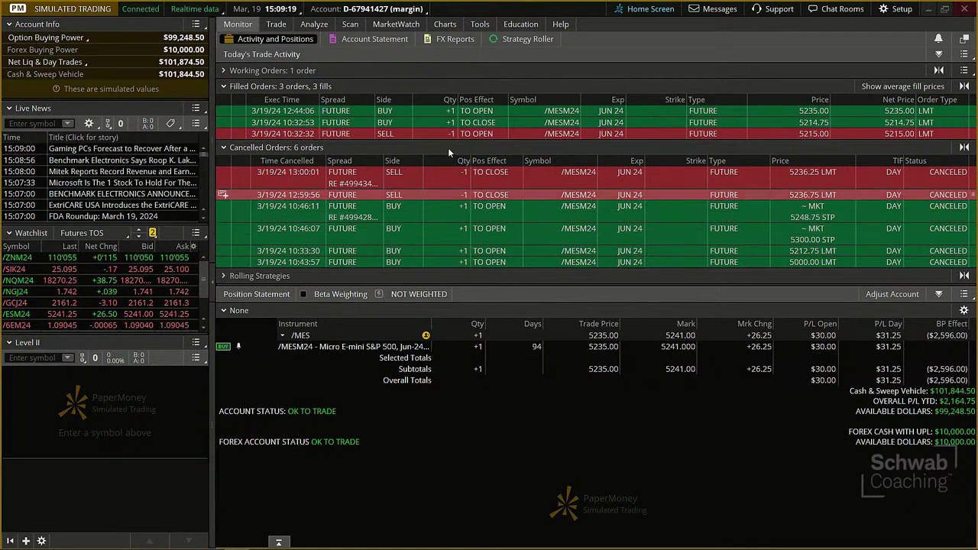
pyautogui.click(223, 147)
pyautogui.click(224, 87)
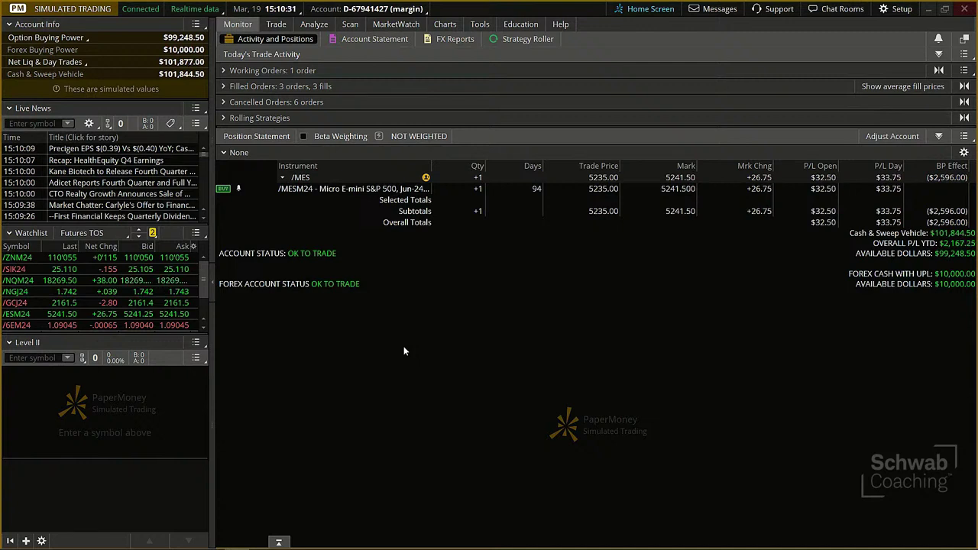
# Step: Show the /CL All Products Trade page and its futures symbol lookup table
pyautogui.click(281, 26)
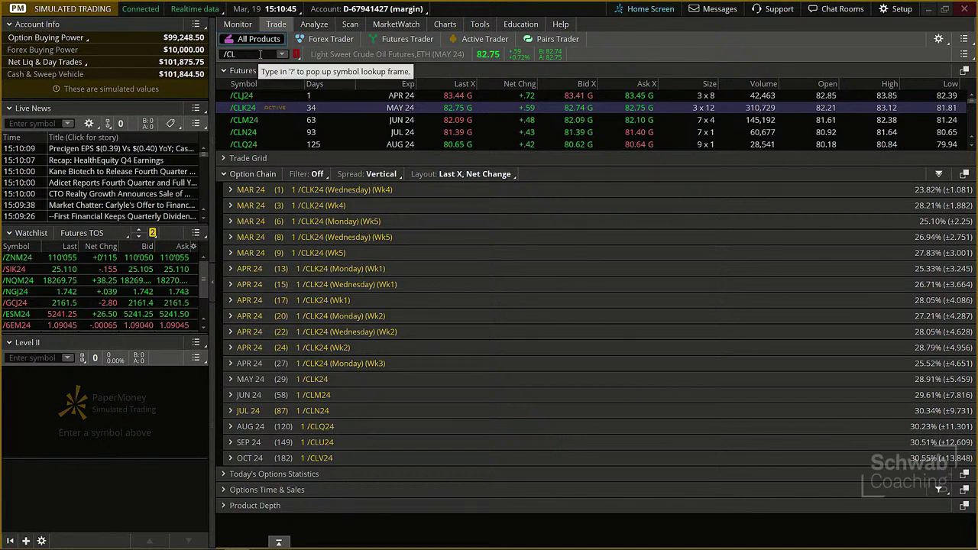
pyautogui.click(282, 55)
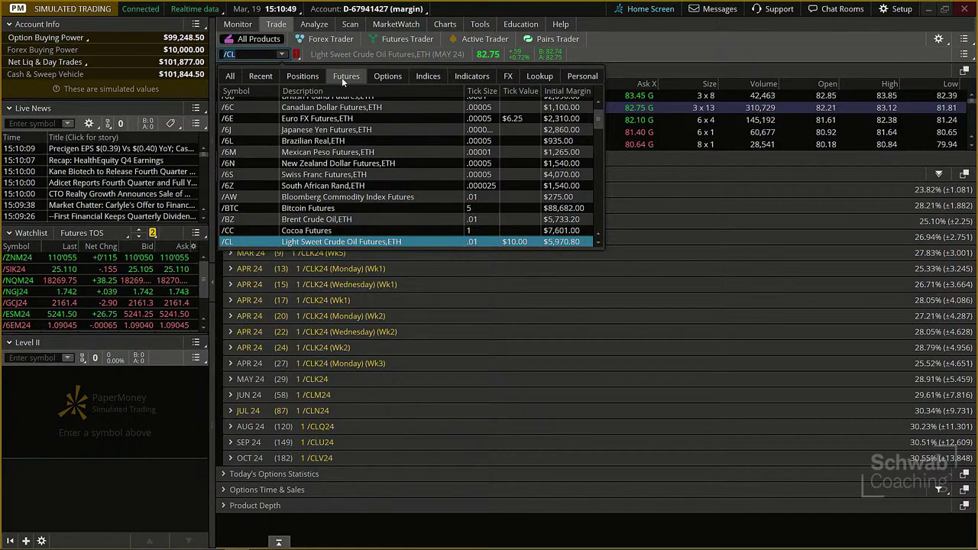
# Step: Compare tick sizes of the micro contracts /MBT, /M6E, /MCD, /MES and /MCL
pyautogui.scroll(2, 398, 152)
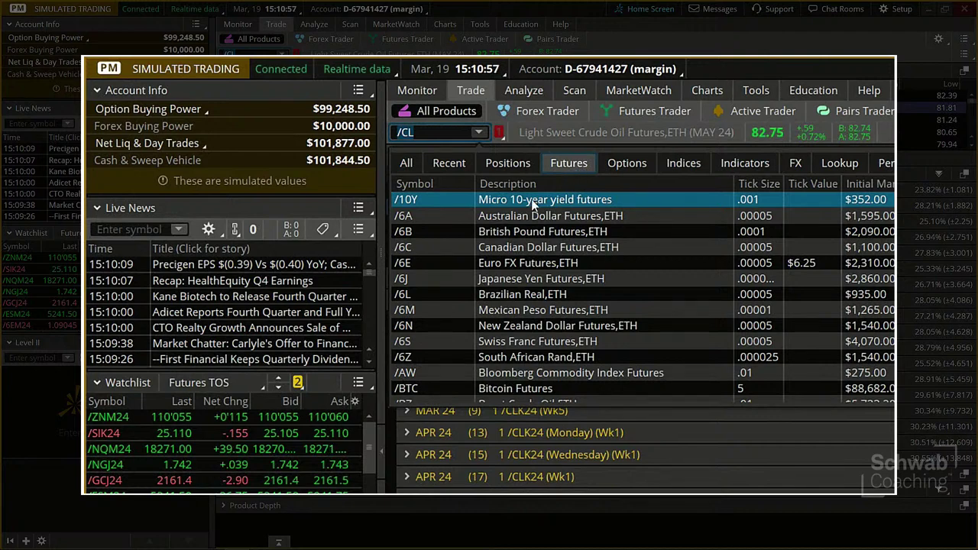
pyautogui.scroll(-4, 535, 214)
pyautogui.scroll(-4, 534, 216)
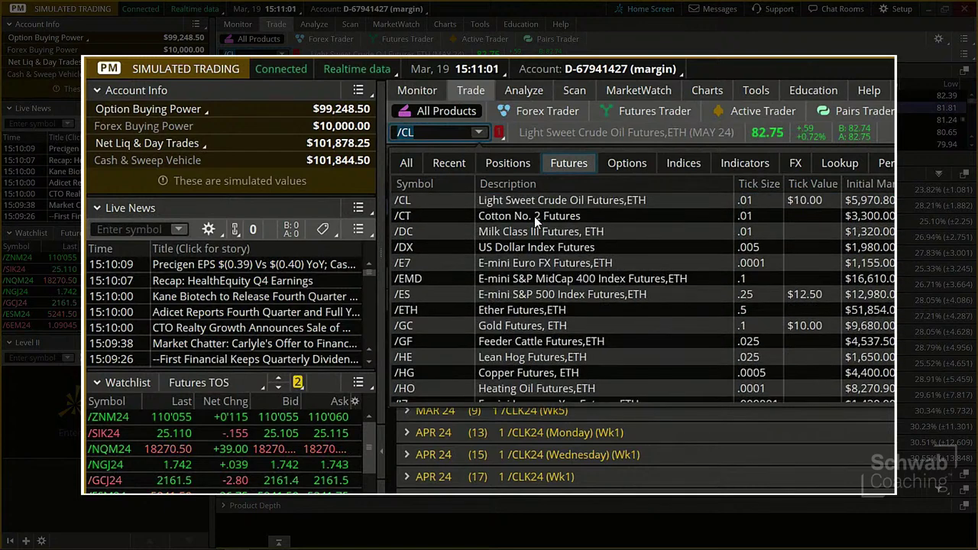
pyautogui.scroll(-4, 535, 219)
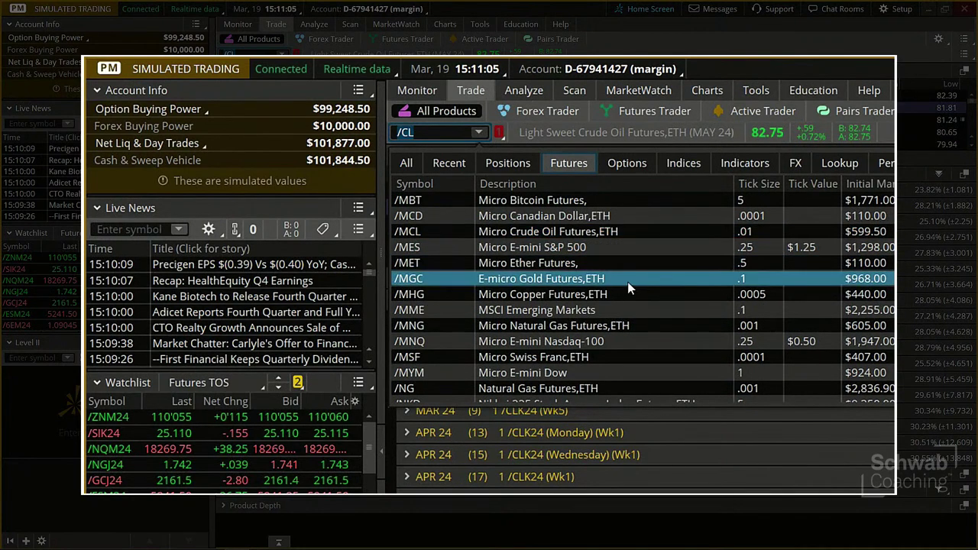
pyautogui.scroll(1, 604, 305)
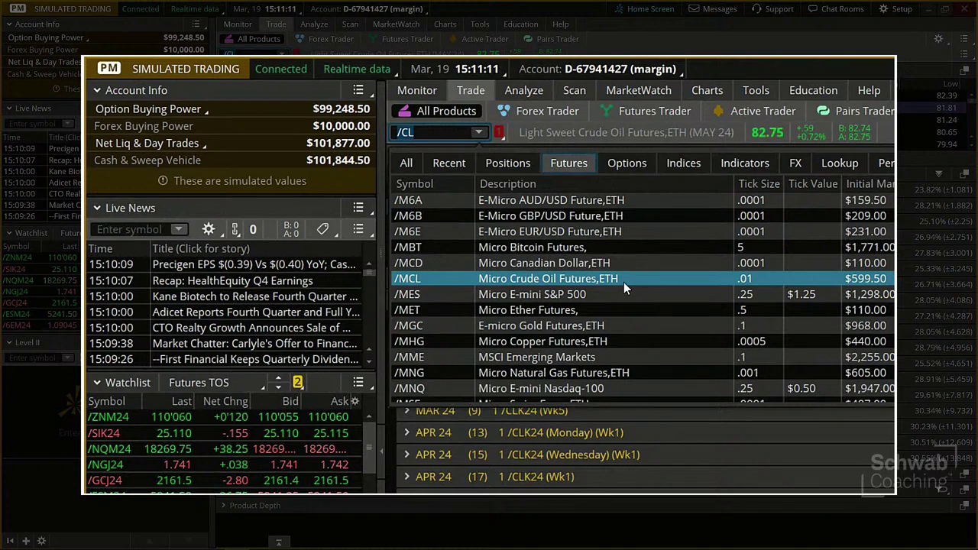
pyautogui.click(643, 248)
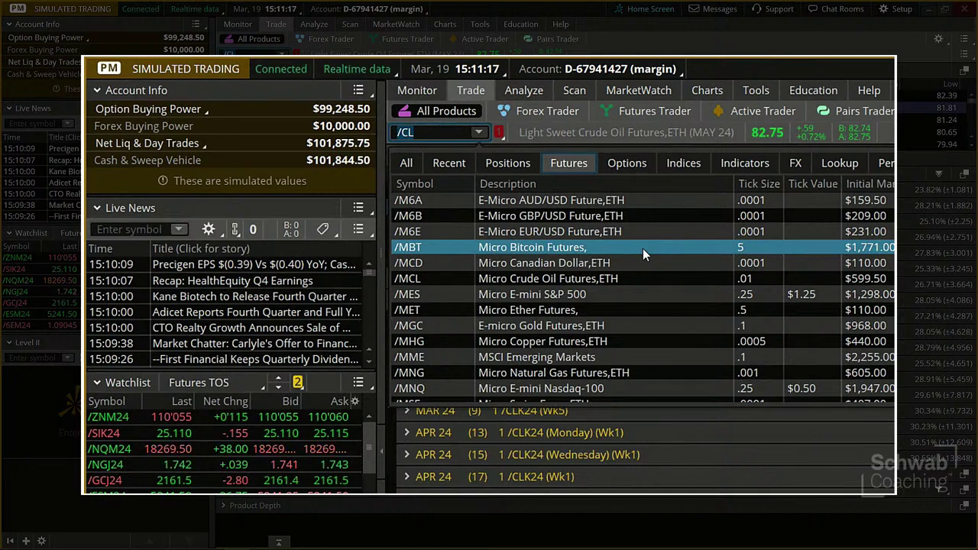
pyautogui.click(638, 233)
pyautogui.click(648, 241)
pyautogui.click(648, 263)
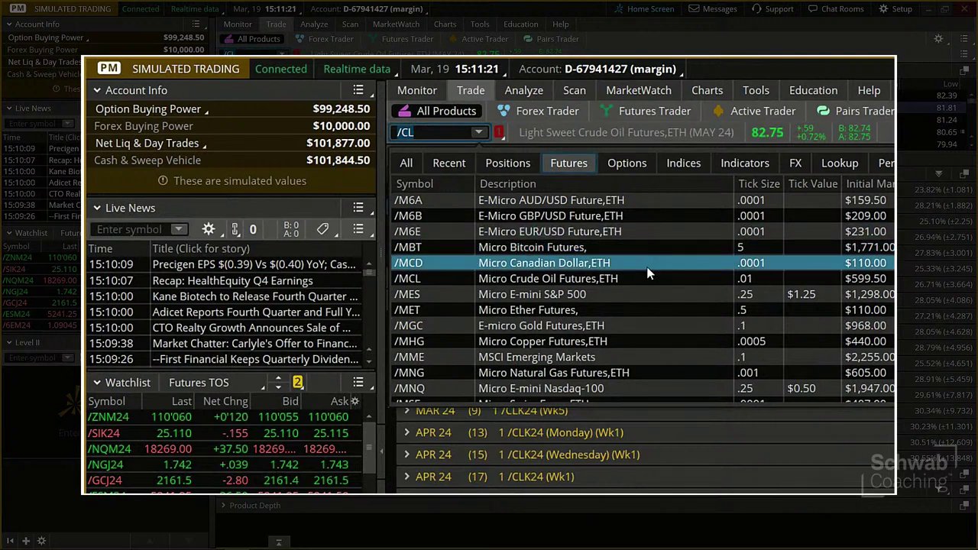
pyautogui.click(648, 294)
pyautogui.click(642, 278)
pyautogui.click(629, 252)
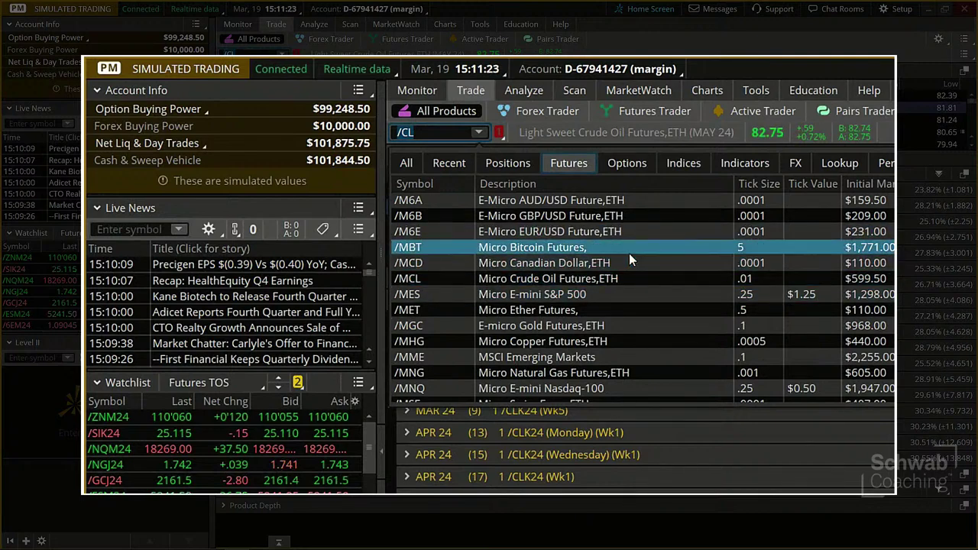
pyautogui.click(635, 263)
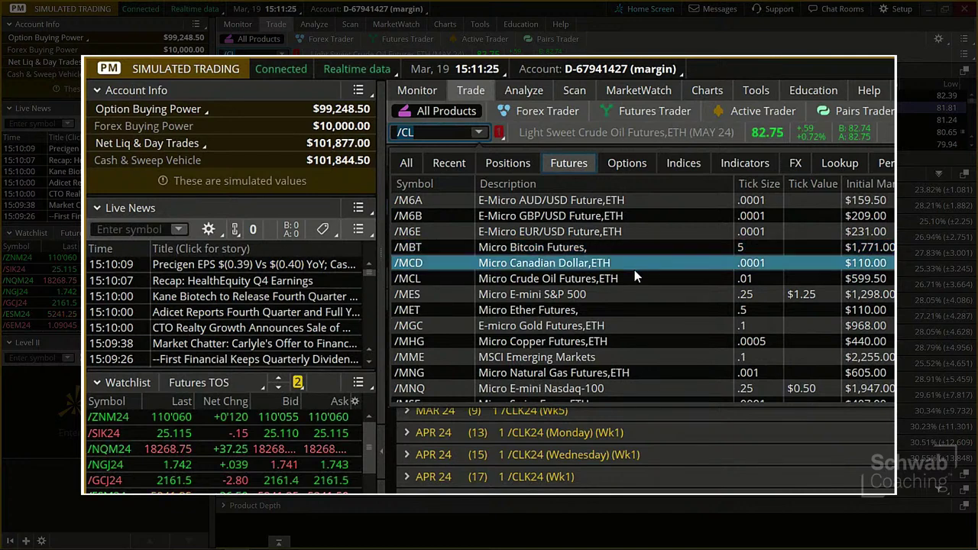
# Step: Review tick sizes for E-micro Gold, Micro Natural Gas, Nikkei 225, VIX and E-Mini Soybeans futures
pyautogui.scroll(-3, 623, 283)
pyautogui.click(618, 281)
pyautogui.click(616, 291)
pyautogui.click(624, 284)
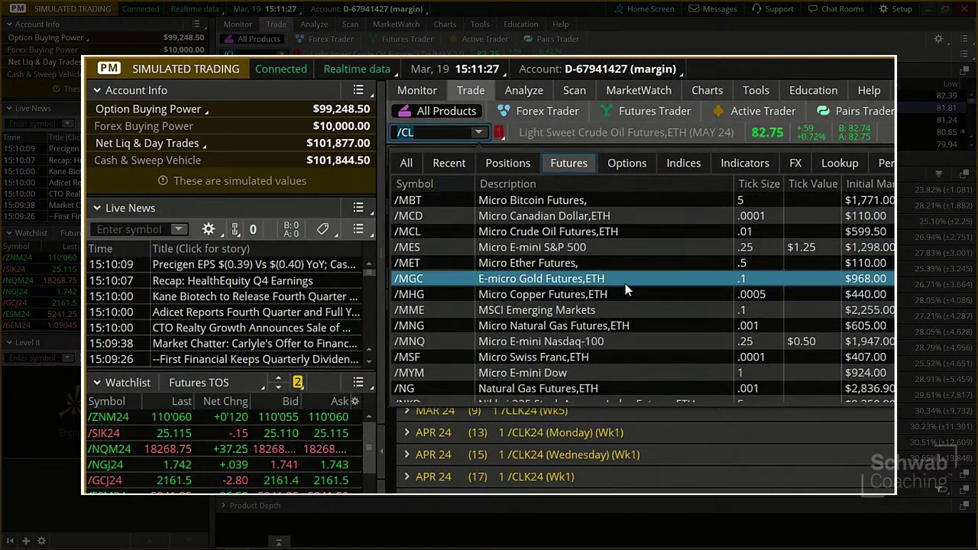
pyautogui.click(640, 310)
pyautogui.click(639, 324)
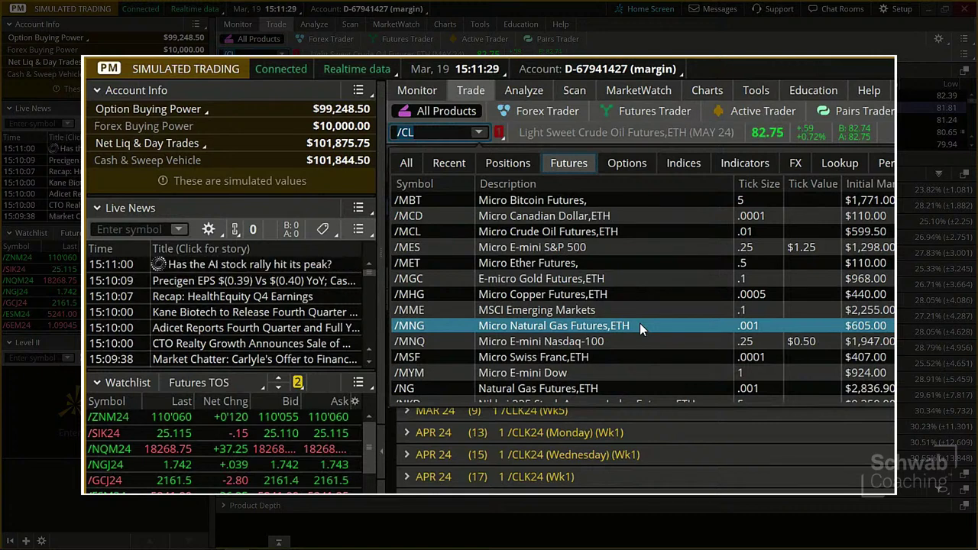
pyautogui.scroll(-3, 642, 326)
pyautogui.click(645, 316)
pyautogui.scroll(-3, 647, 316)
pyautogui.click(644, 309)
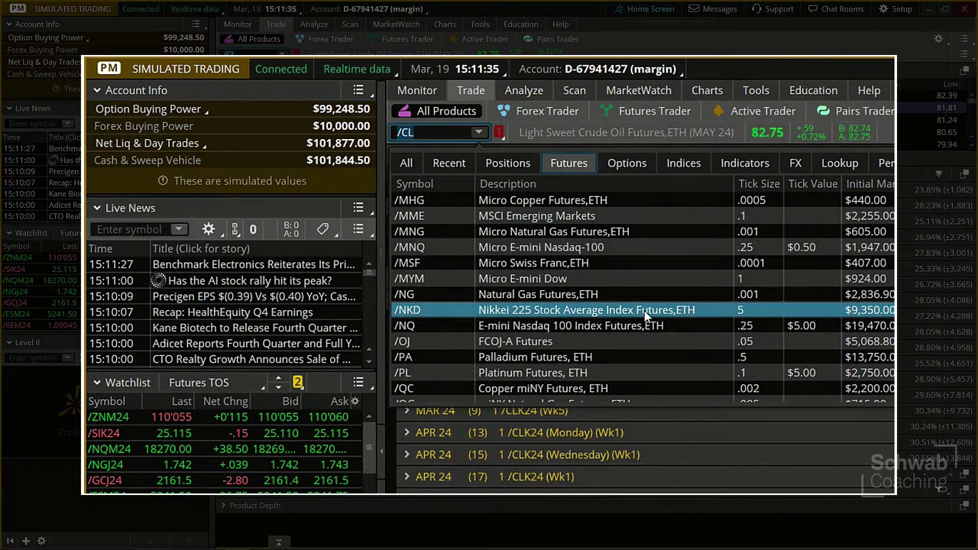
pyautogui.scroll(-2, 651, 262)
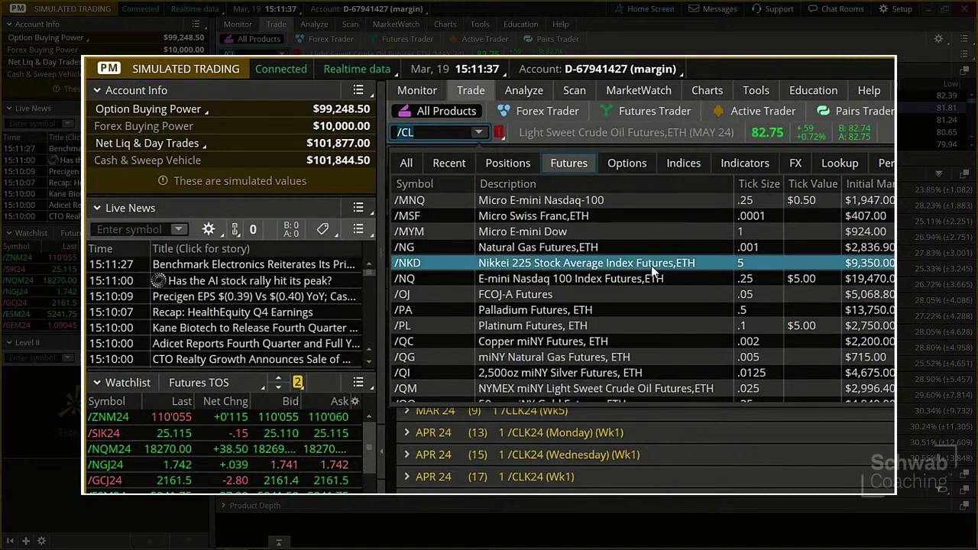
pyautogui.scroll(-2, 650, 267)
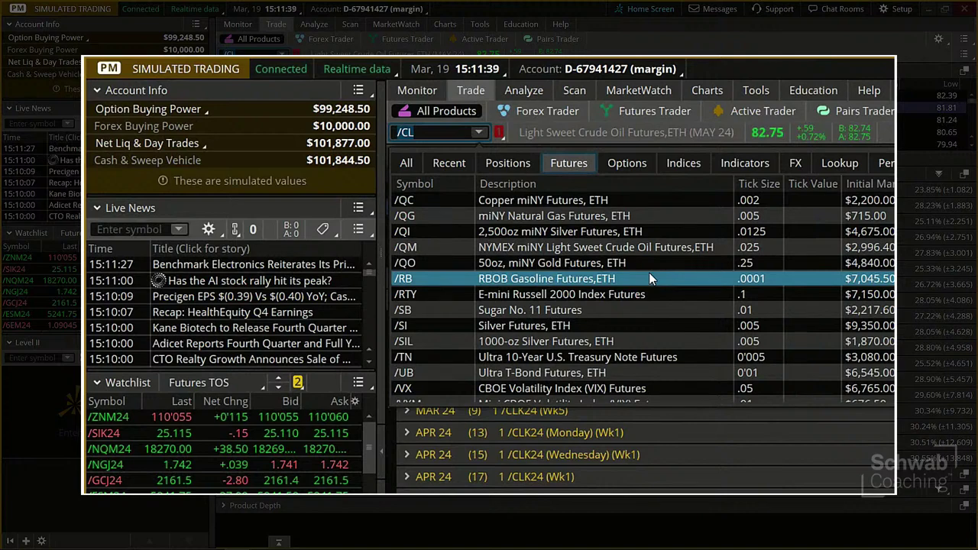
pyautogui.scroll(-2, 649, 272)
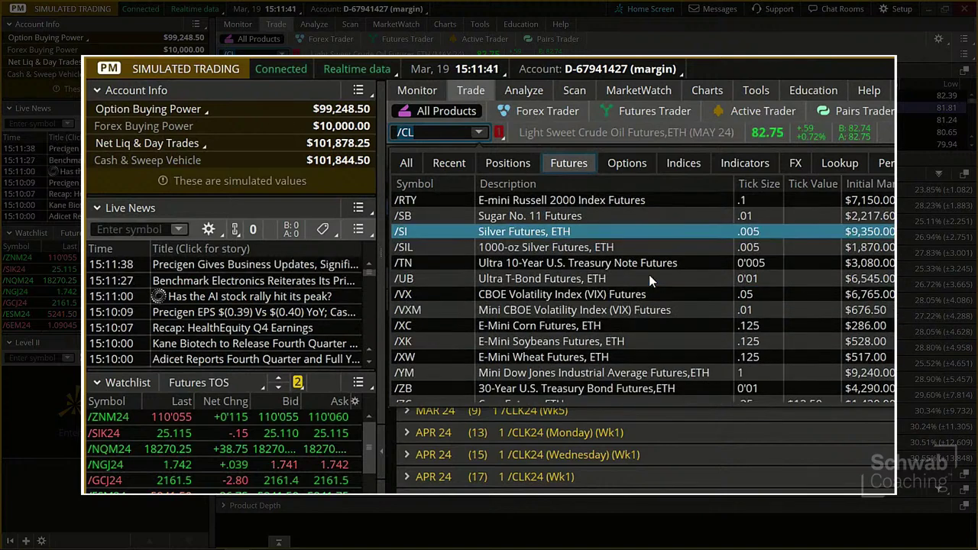
pyautogui.click(650, 297)
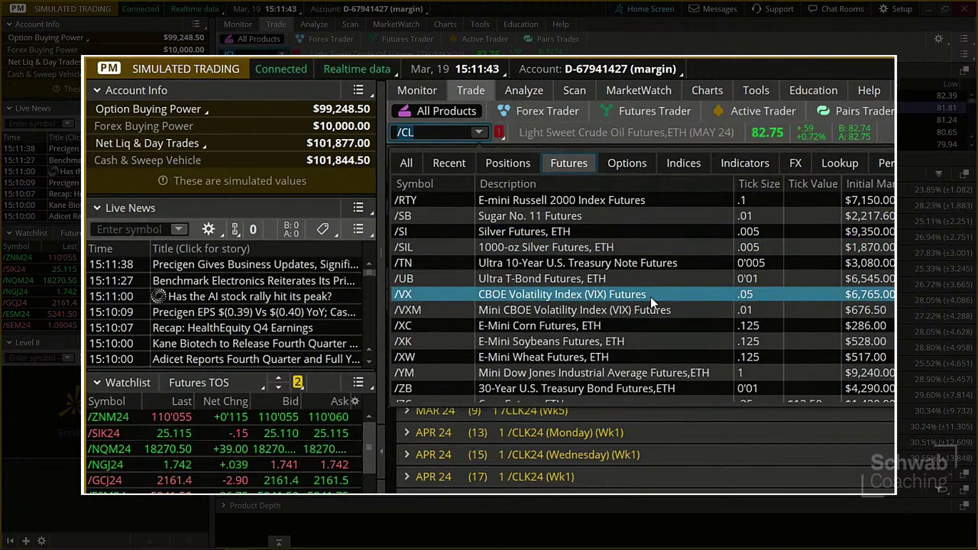
pyautogui.click(644, 342)
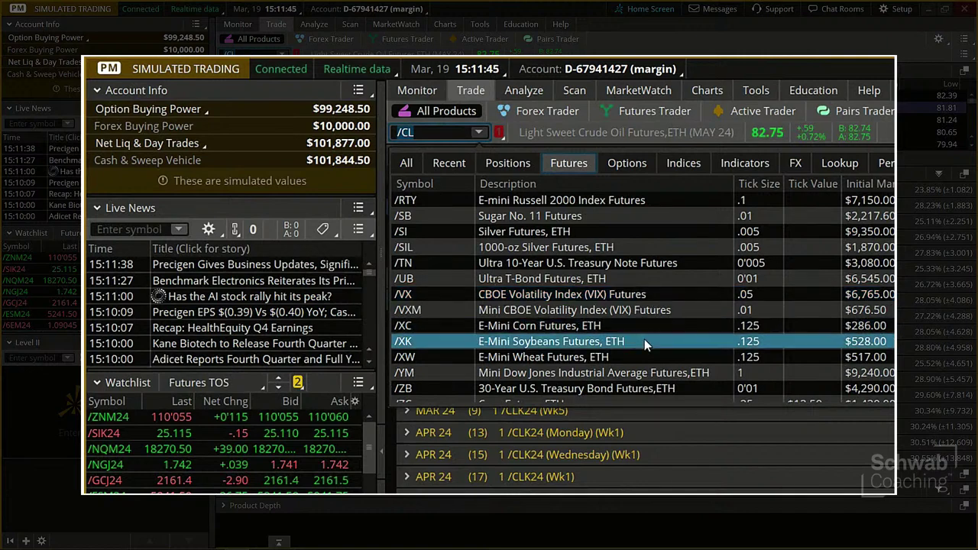
# Step: Return to the currency futures and load Euro FX Futures (/6E)
pyautogui.press('Up')
pyautogui.press('Up')
pyautogui.press('Up')
pyautogui.press('Up')
pyautogui.press('Up')
pyautogui.press('Up')
pyautogui.press('Up')
pyautogui.press('Up')
pyautogui.press('Up')
pyautogui.press('Up')
pyautogui.press('Up')
pyautogui.press('Up')
pyautogui.press('Up')
pyautogui.press('Up')
pyautogui.press('Up')
pyautogui.press('Up')
pyautogui.press('Up')
pyautogui.press('Up')
pyautogui.press('Up')
pyautogui.press('Up')
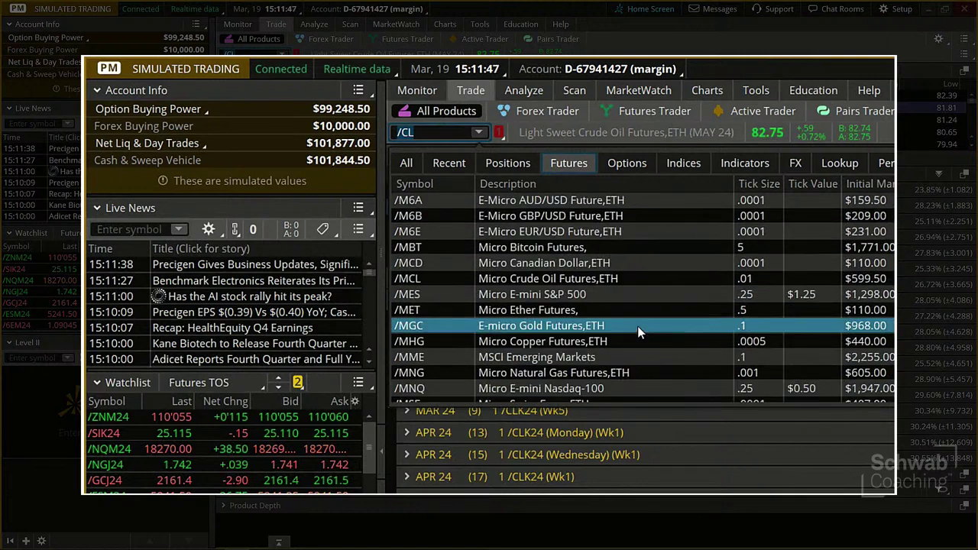
pyautogui.press('Up')
pyautogui.press('Up')
pyautogui.press('Up')
pyautogui.press('Up')
pyautogui.press('Up')
pyautogui.press('Up')
pyautogui.press('Up')
pyautogui.press('Up')
pyautogui.press('Up')
pyautogui.press('Up')
pyautogui.press('Up')
pyautogui.press('Up')
pyautogui.press('Up')
pyautogui.press('Up')
pyautogui.press('Up')
pyautogui.press('Up')
pyautogui.press('Up')
pyautogui.press('Up')
pyautogui.press('Up')
pyautogui.press('Up')
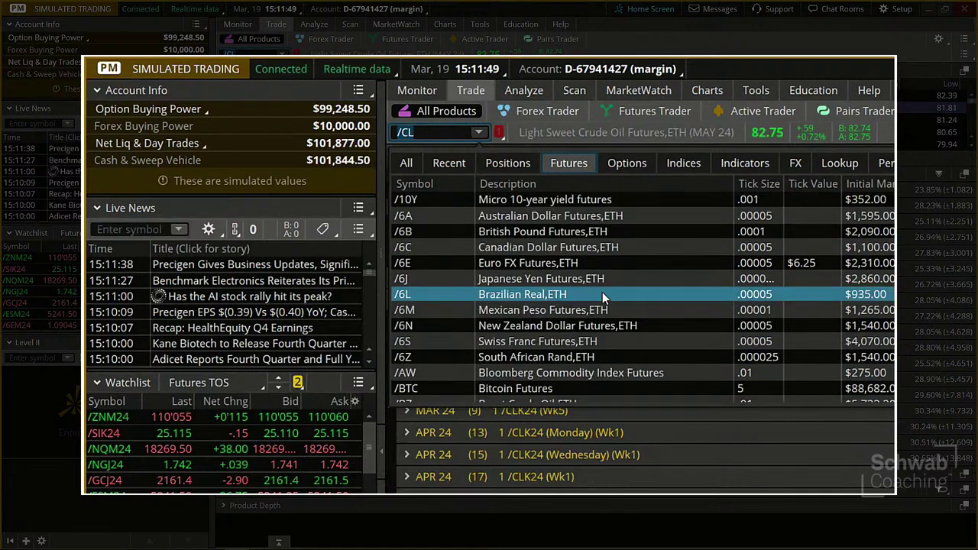
pyautogui.moveTo(519, 200); pyautogui.dragTo(432, 246)
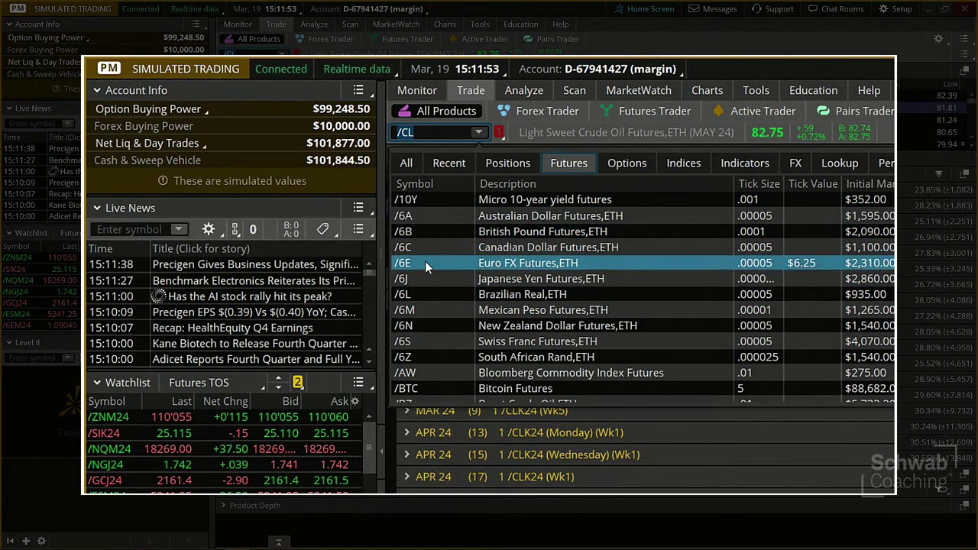
pyautogui.click(424, 261)
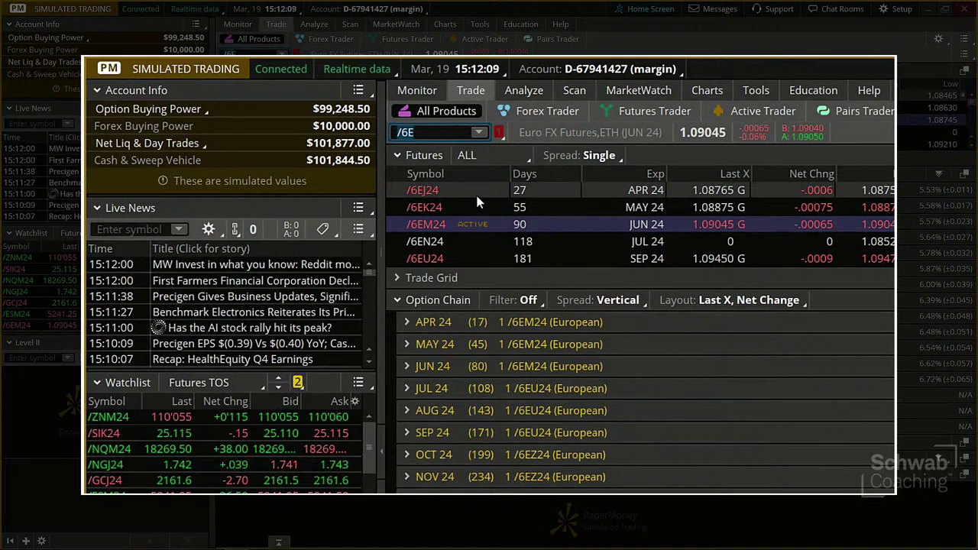
pyautogui.scroll(-1, 477, 202)
pyautogui.scroll(-4, 477, 200)
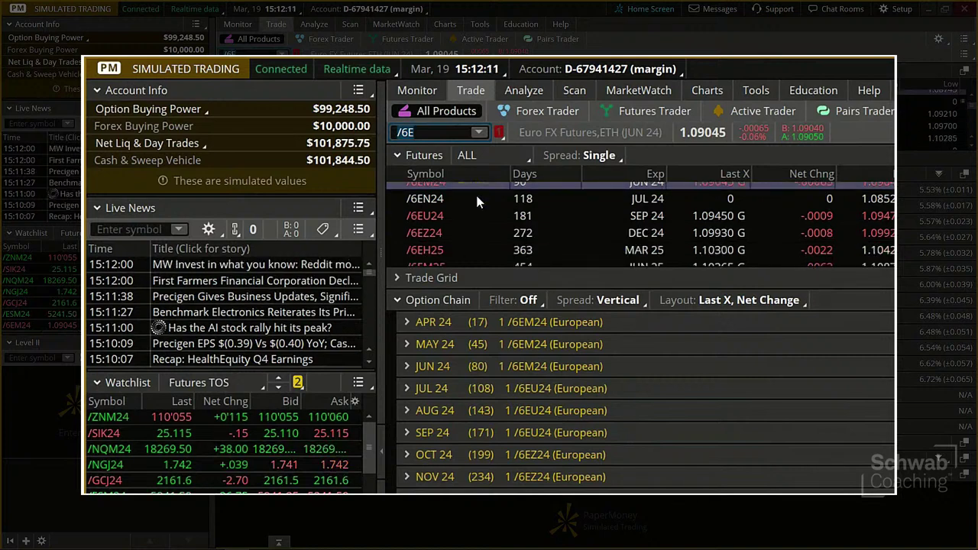
pyautogui.scroll(-1, 477, 200)
pyautogui.scroll(-2, 476, 202)
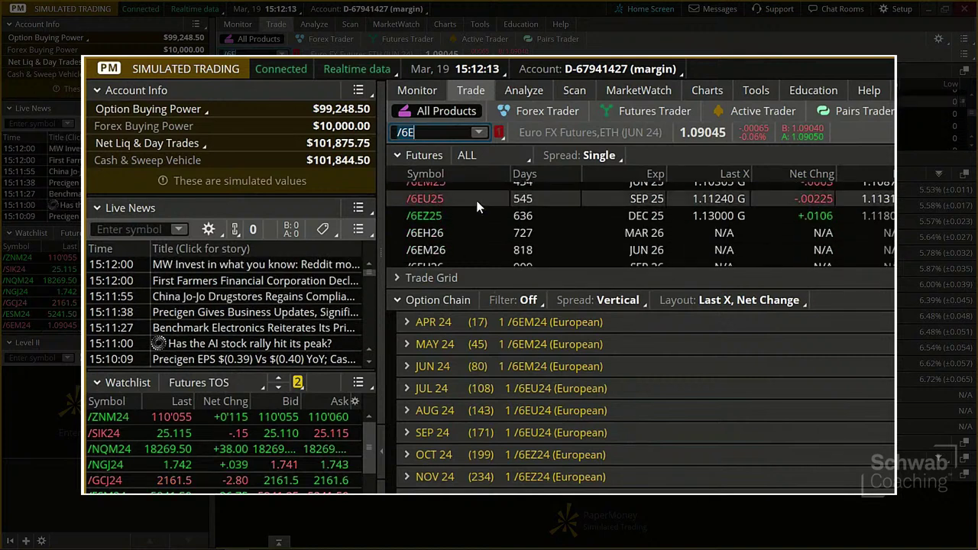
pyautogui.scroll(-4, 485, 198)
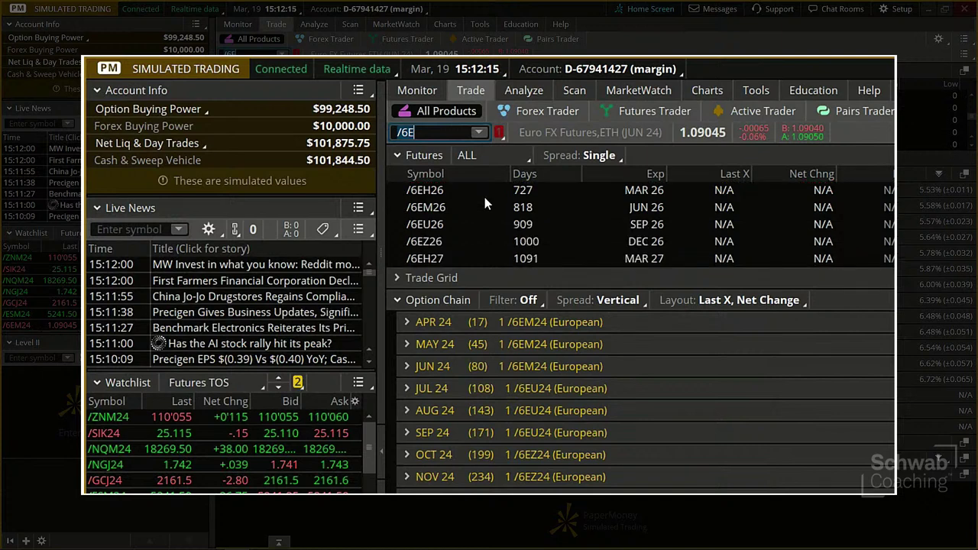
pyautogui.scroll(-2, 485, 203)
pyautogui.scroll(-3, 486, 207)
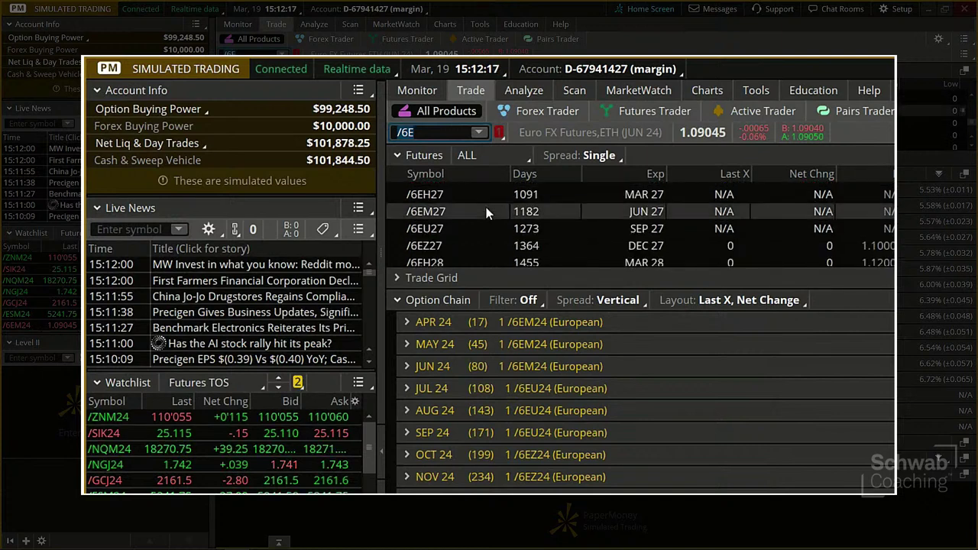
pyautogui.scroll(6, 490, 217)
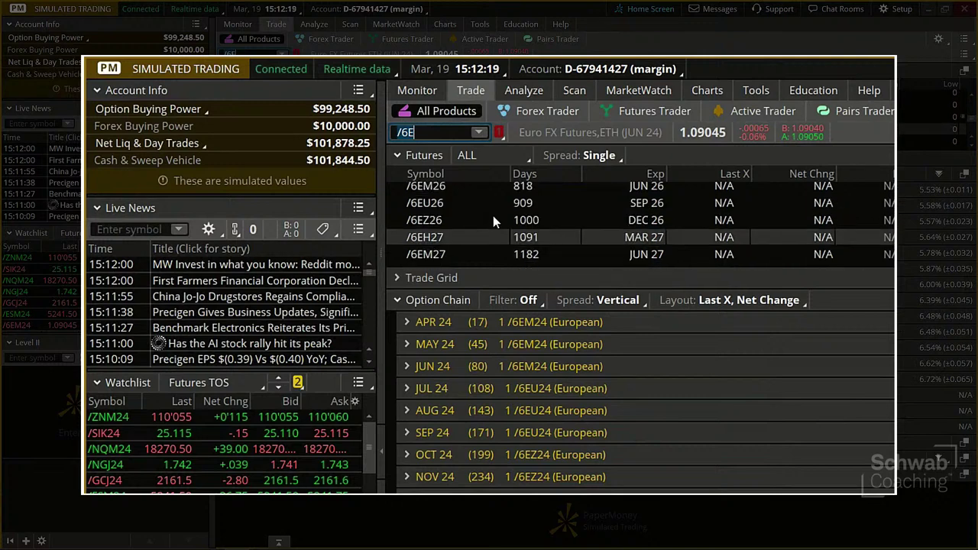
pyautogui.scroll(10, 492, 218)
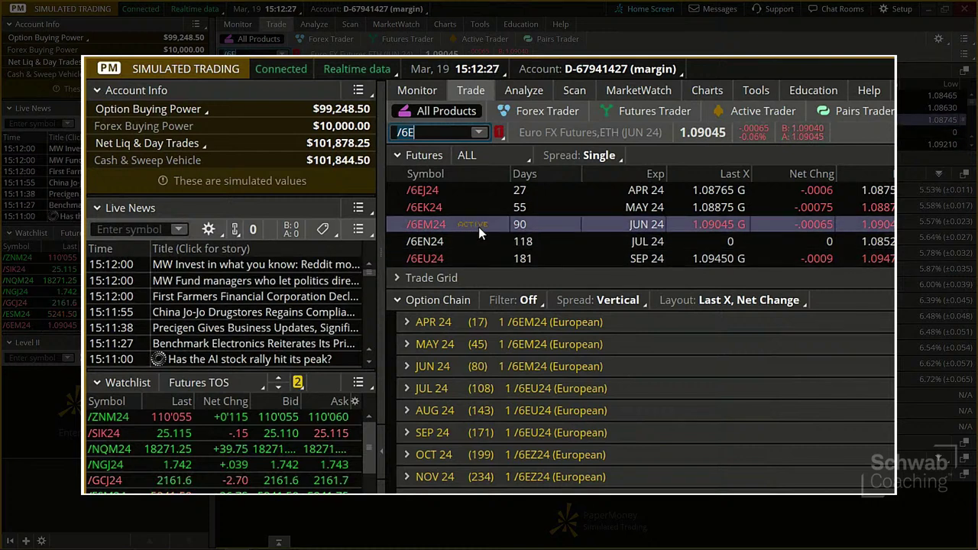
pyautogui.click(474, 230)
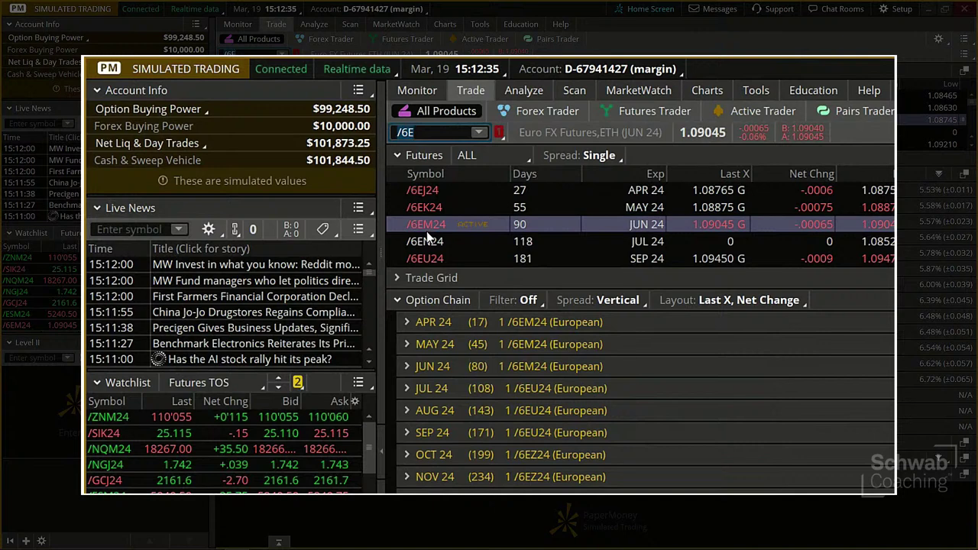
pyautogui.click(523, 228)
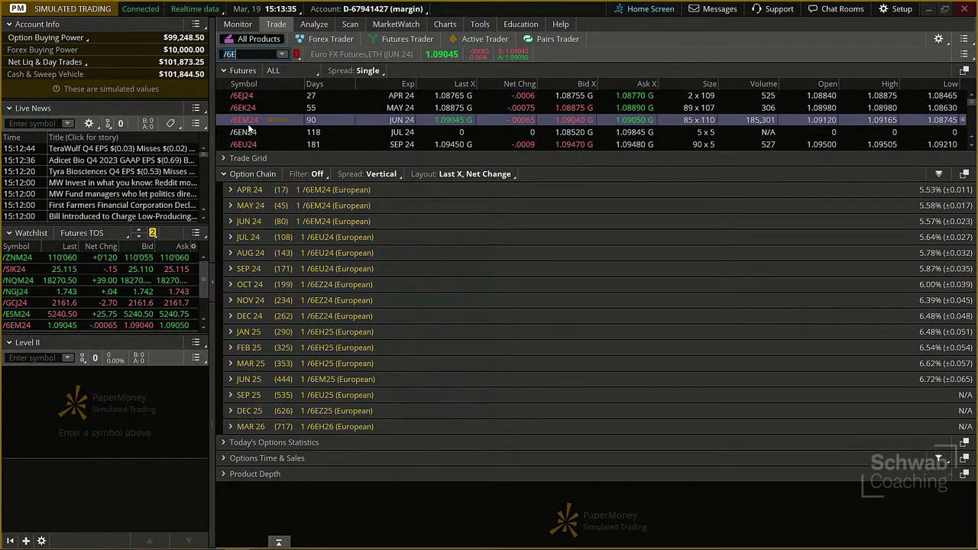
pyautogui.click(282, 55)
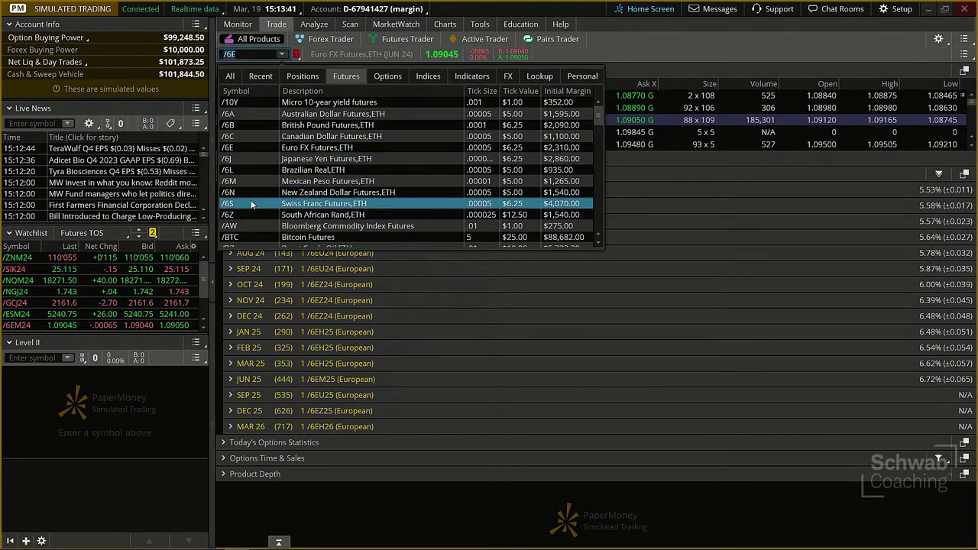
# Step: Select Light Sweet Crude Oil futures (/CL) from the Futures symbol list
pyautogui.scroll(-2, 251, 179)
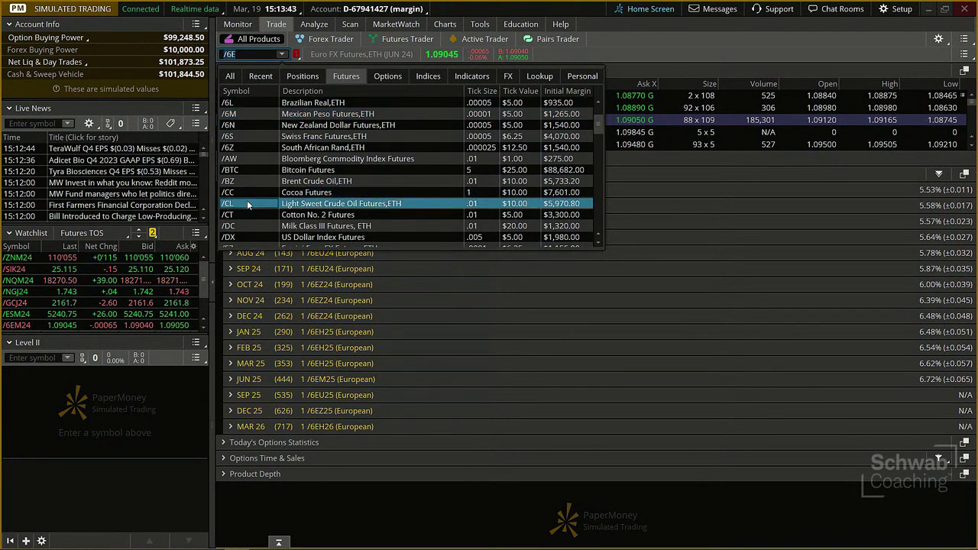
pyautogui.click(246, 203)
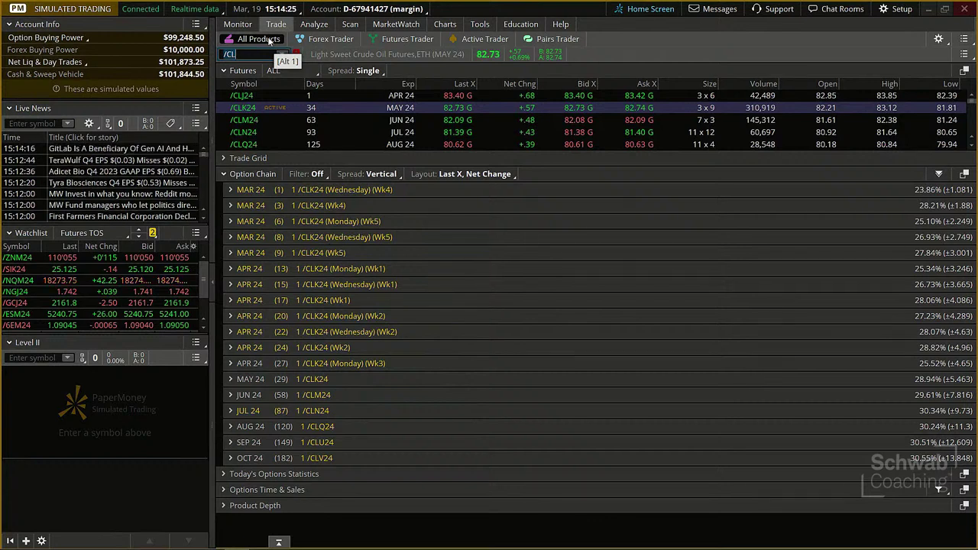
pyautogui.click(484, 39)
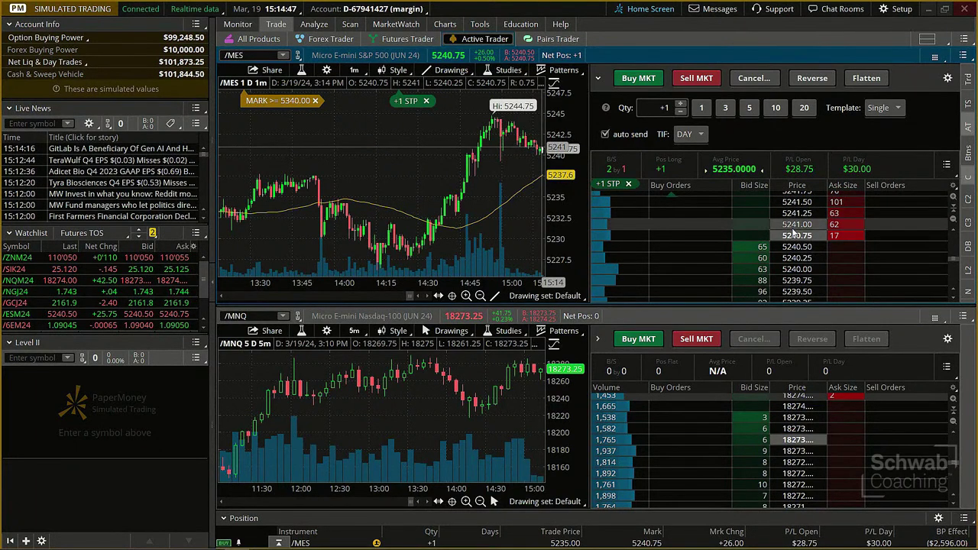
pyautogui.scroll(5, 799, 218)
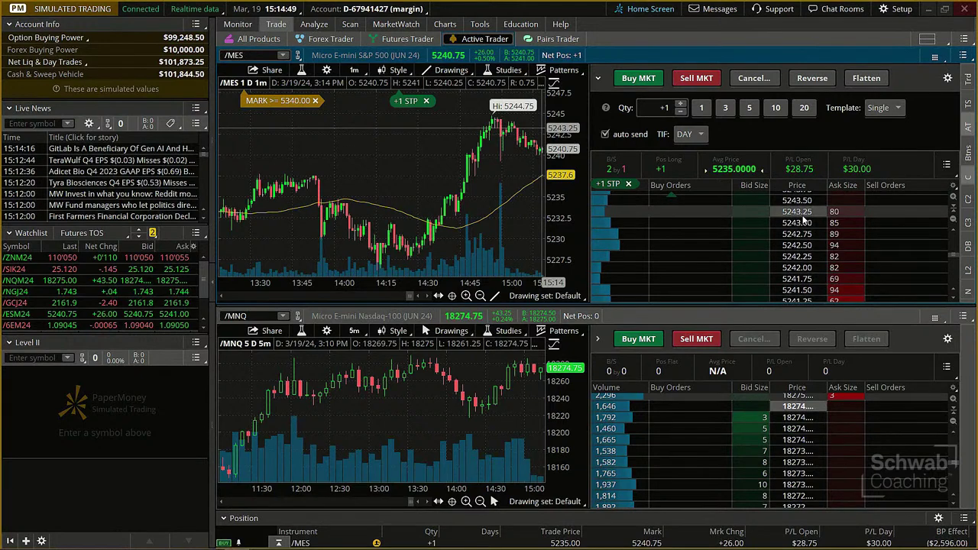
pyautogui.scroll(-3, 802, 219)
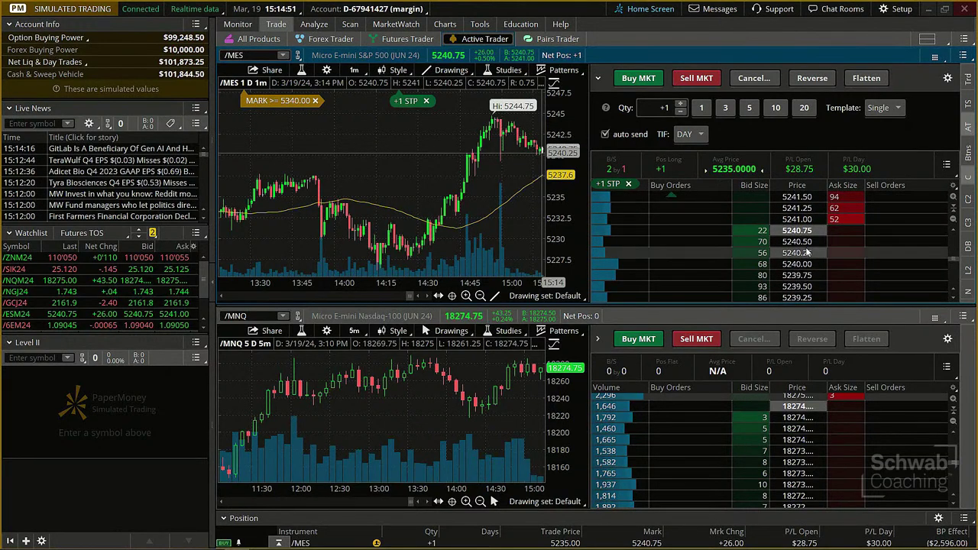
pyautogui.scroll(-3, 805, 229)
pyautogui.scroll(2, 804, 283)
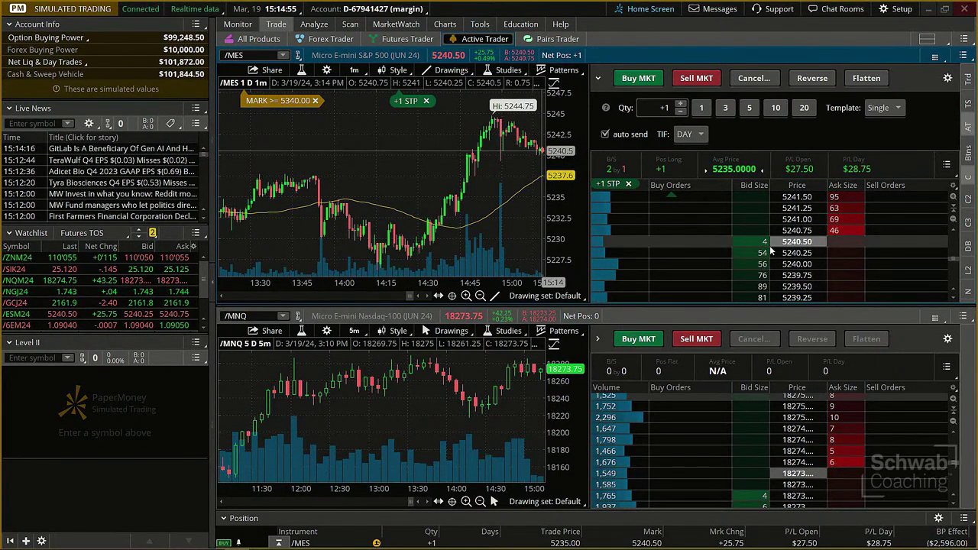
pyautogui.scroll(4, 838, 249)
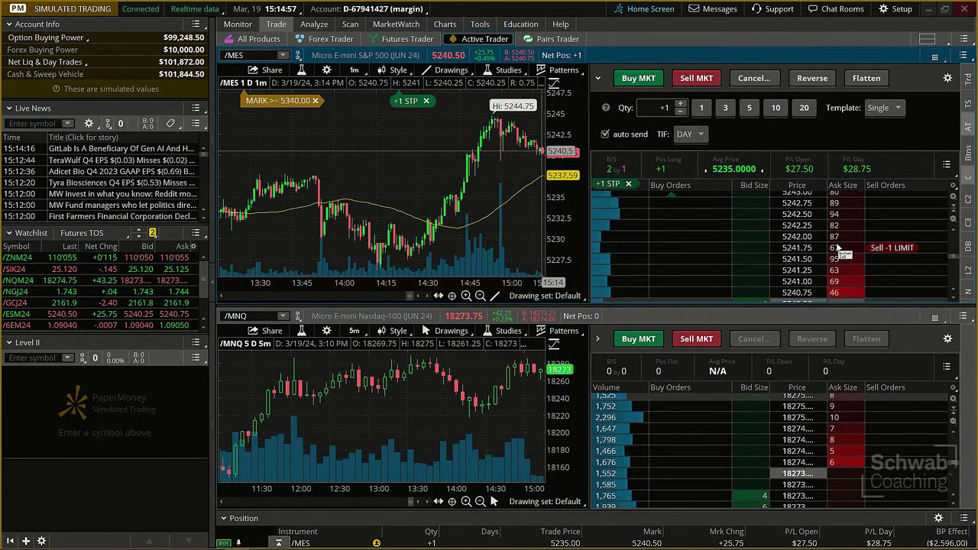
pyautogui.scroll(-6, 832, 243)
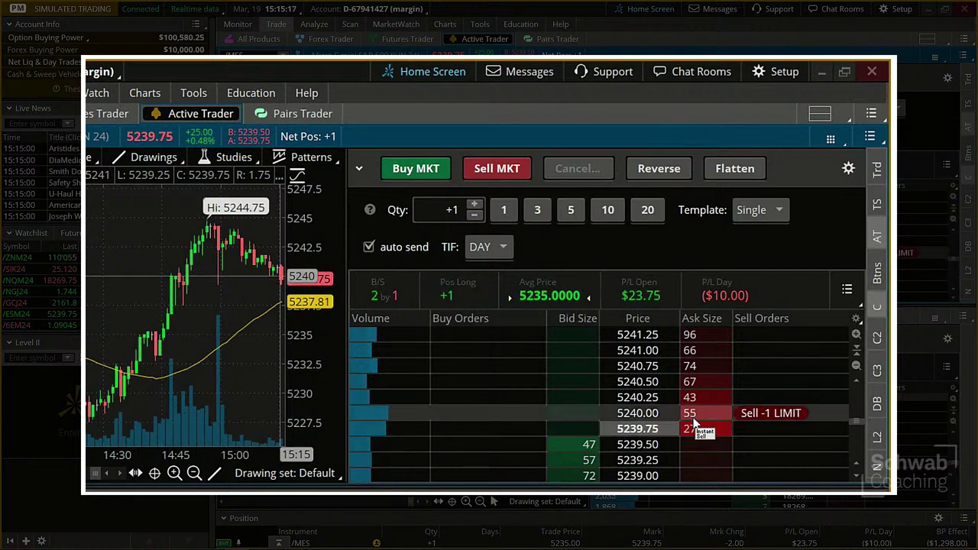
pyautogui.scroll(3, 693, 413)
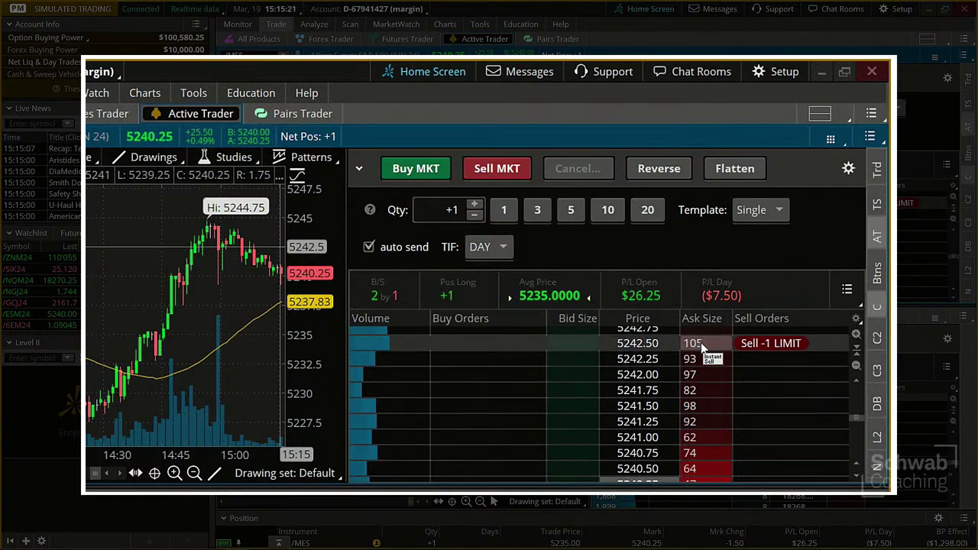
pyautogui.scroll(-7, 702, 347)
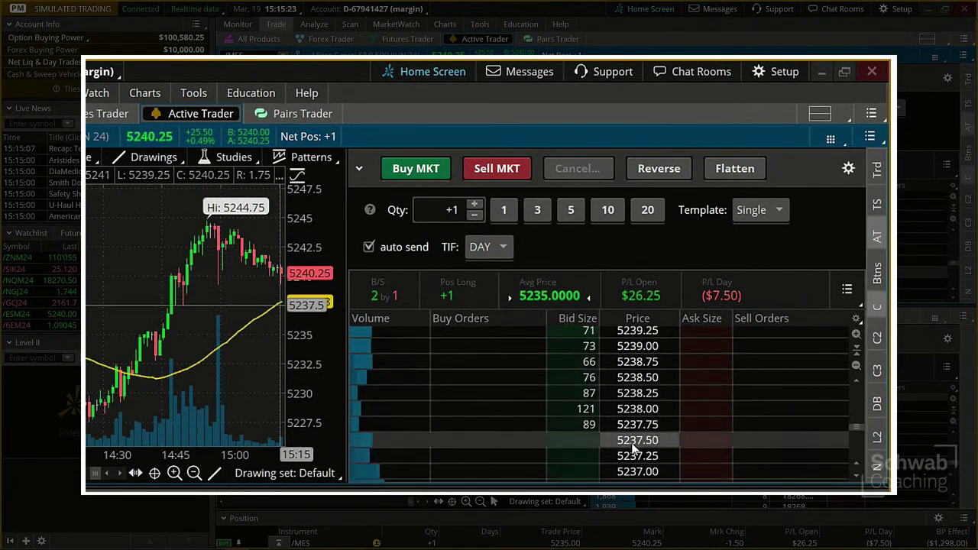
pyautogui.scroll(5, 628, 456)
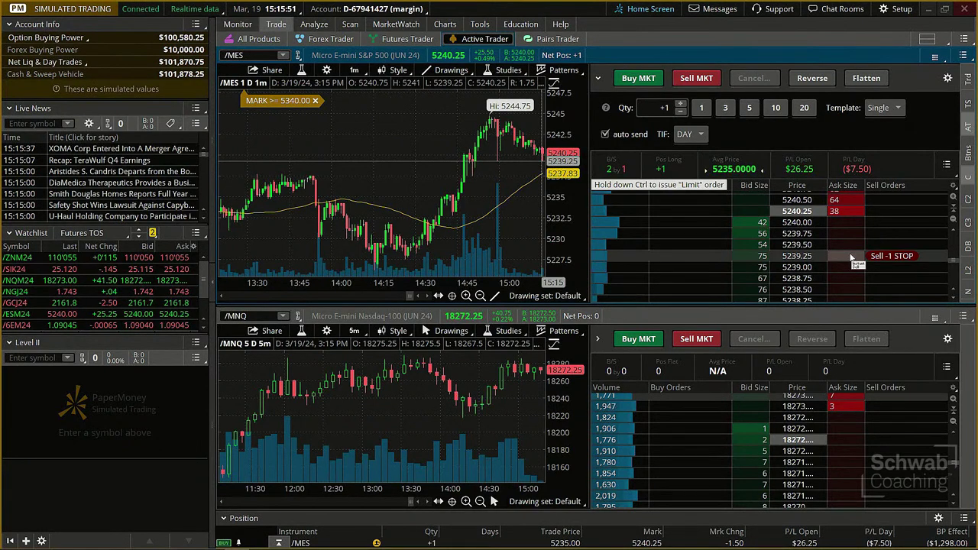
pyautogui.click(281, 56)
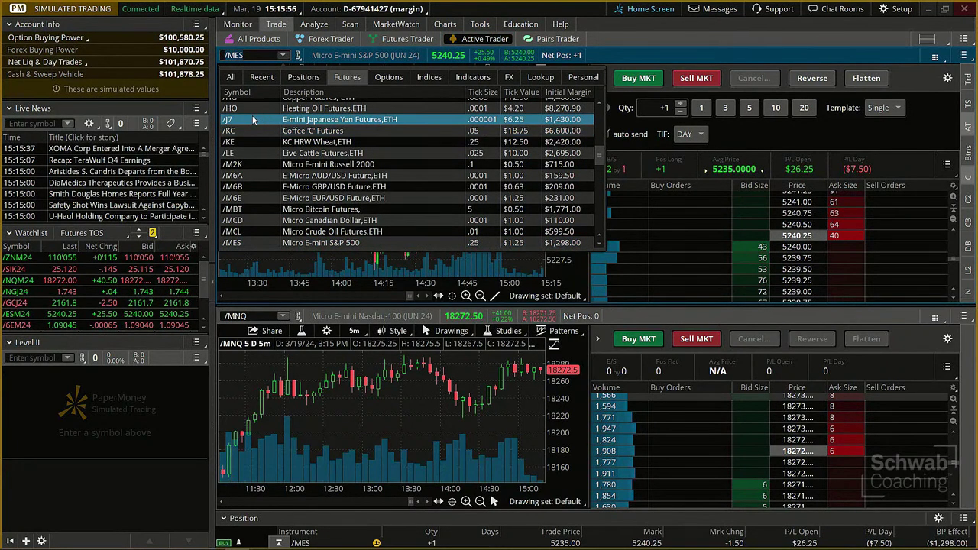
# Step: Load Micro Canadian Dollar futures (/MCD), then switch to Nikkei 225 futures (/NKD)
pyautogui.scroll(-1, 253, 152)
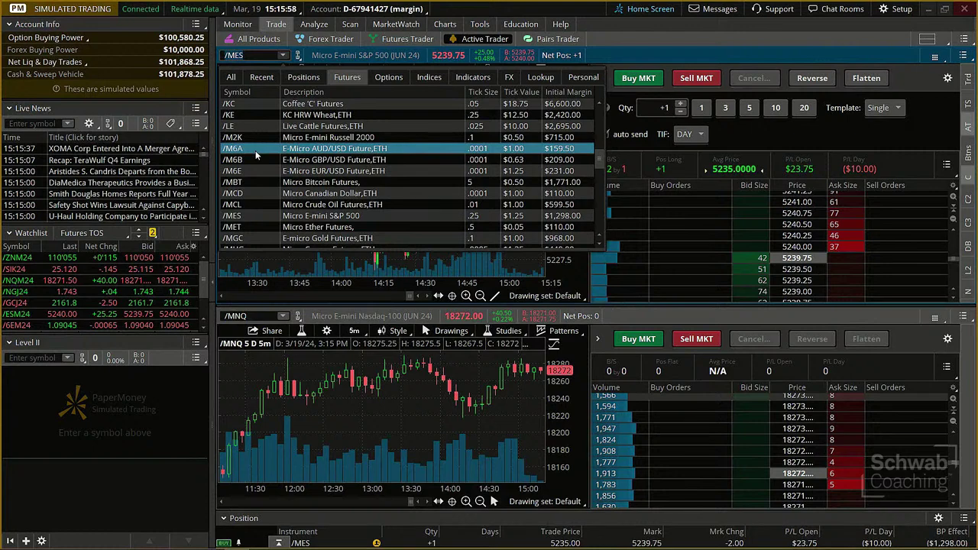
pyautogui.click(253, 193)
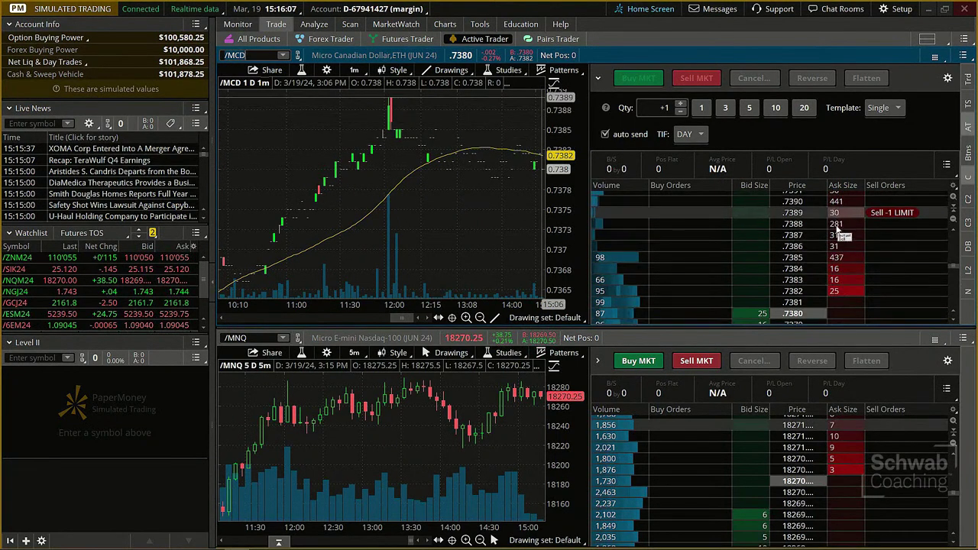
pyautogui.click(283, 55)
pyautogui.scroll(-1, 286, 159)
pyautogui.scroll(-1, 279, 164)
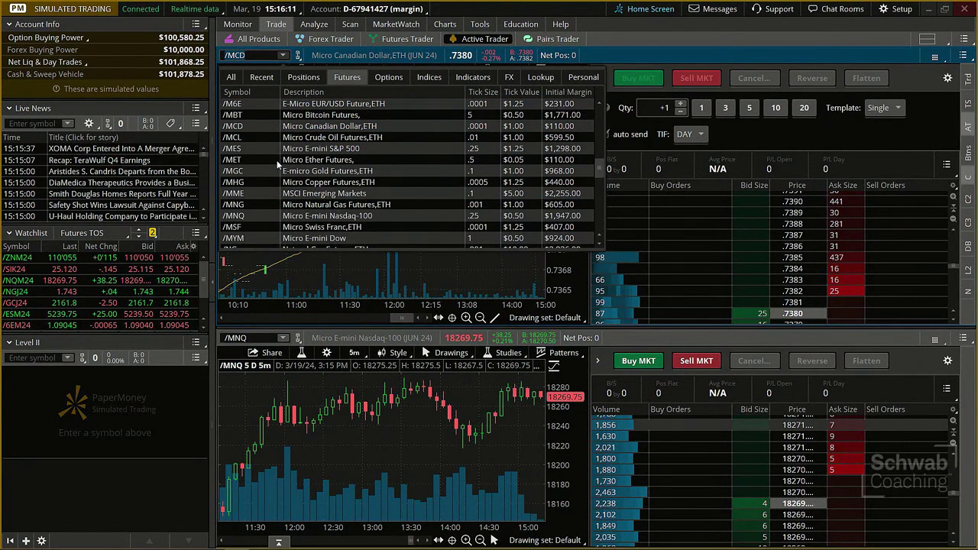
pyautogui.scroll(-2, 270, 176)
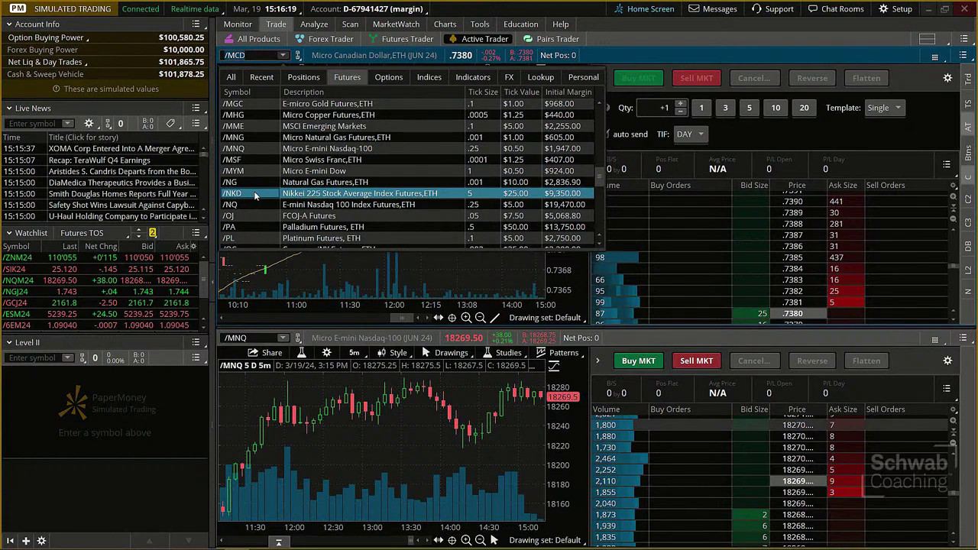
pyautogui.click(255, 195)
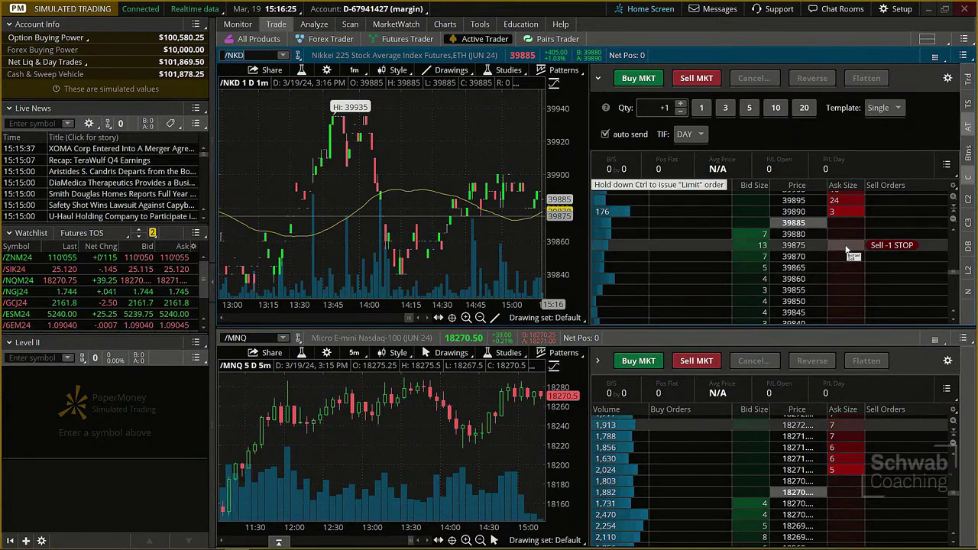
pyautogui.scroll(5, 848, 241)
pyautogui.scroll(3, 850, 237)
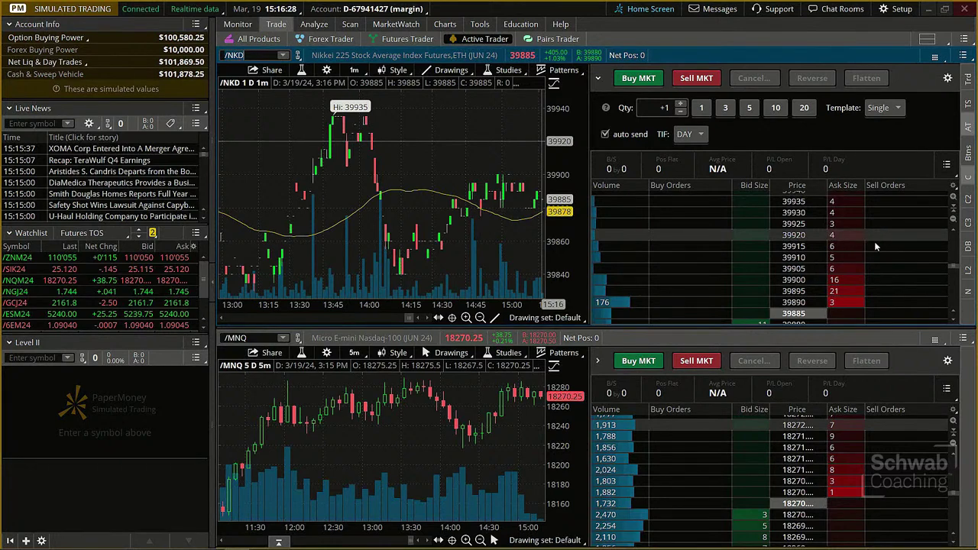
pyautogui.scroll(-5, 874, 245)
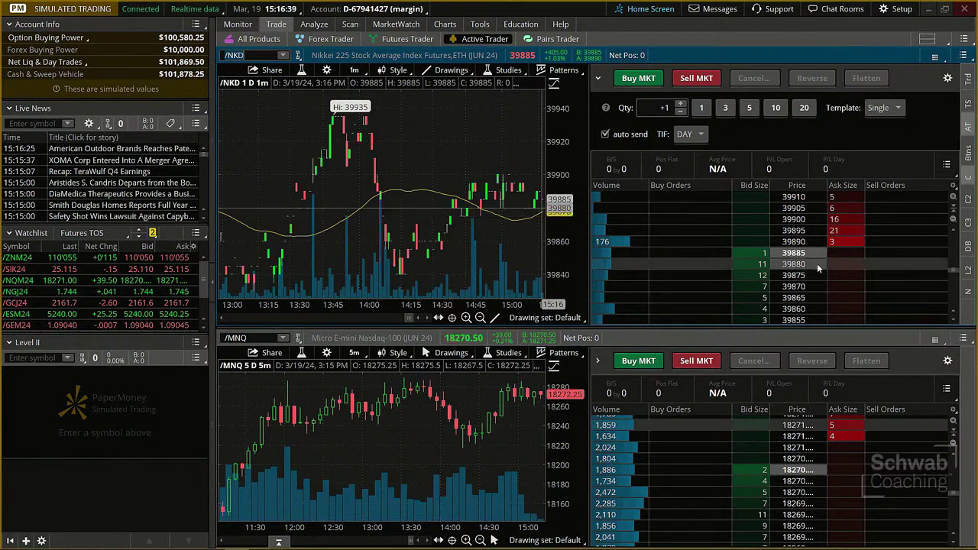
pyautogui.click(836, 243)
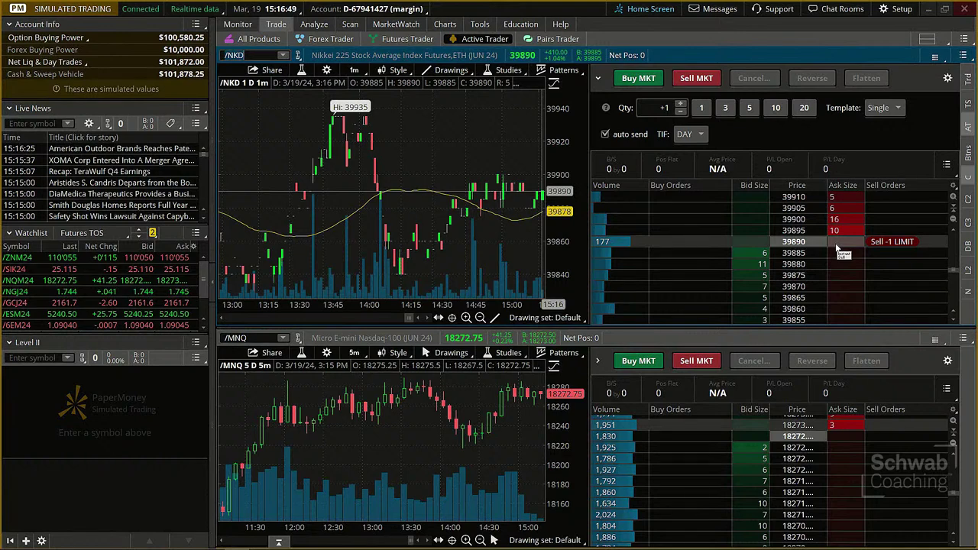
pyautogui.click(869, 242)
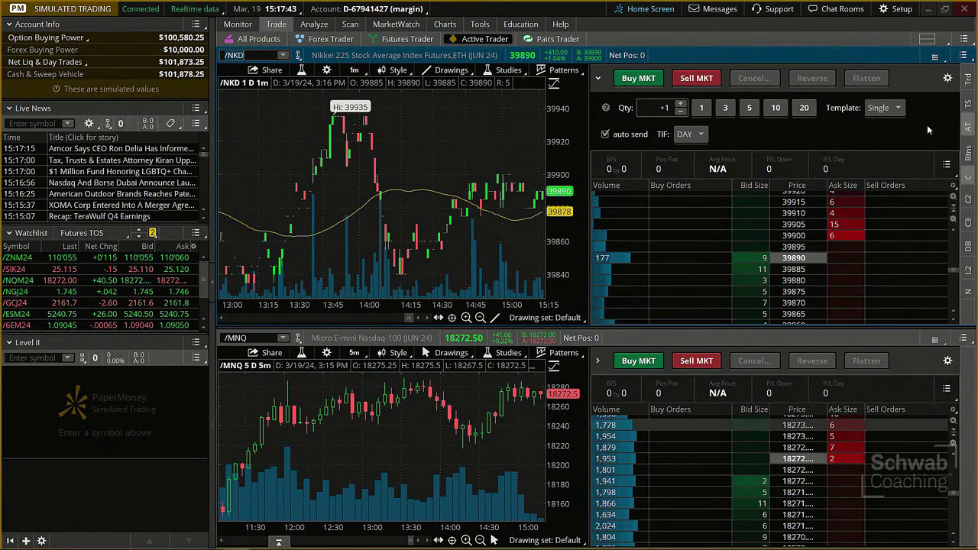
pyautogui.click(946, 80)
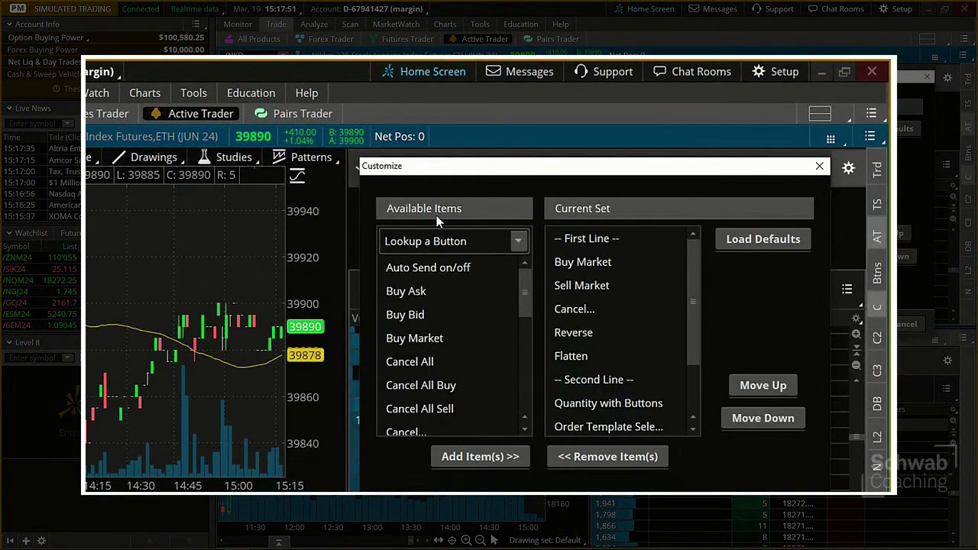
pyautogui.moveTo(525, 306); pyautogui.dragTo(518, 375)
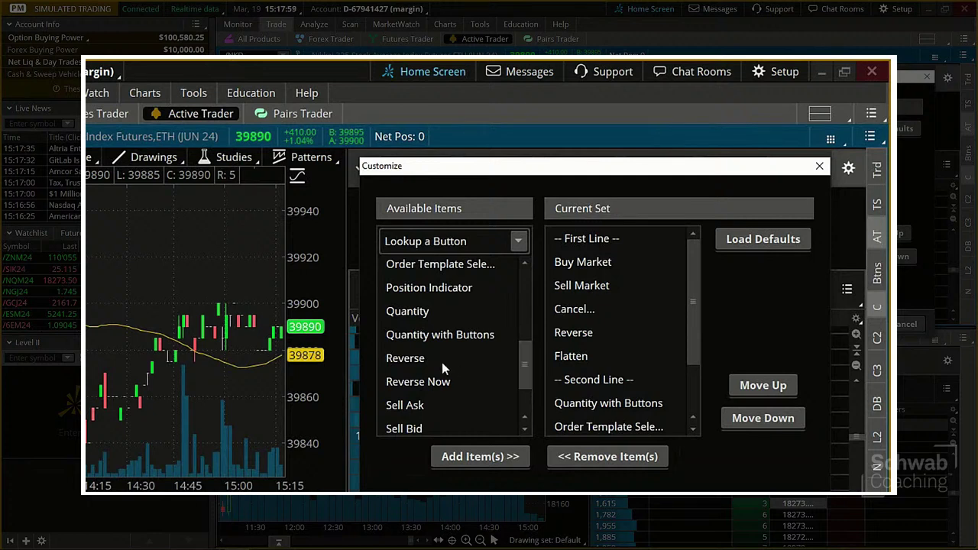
pyautogui.click(412, 359)
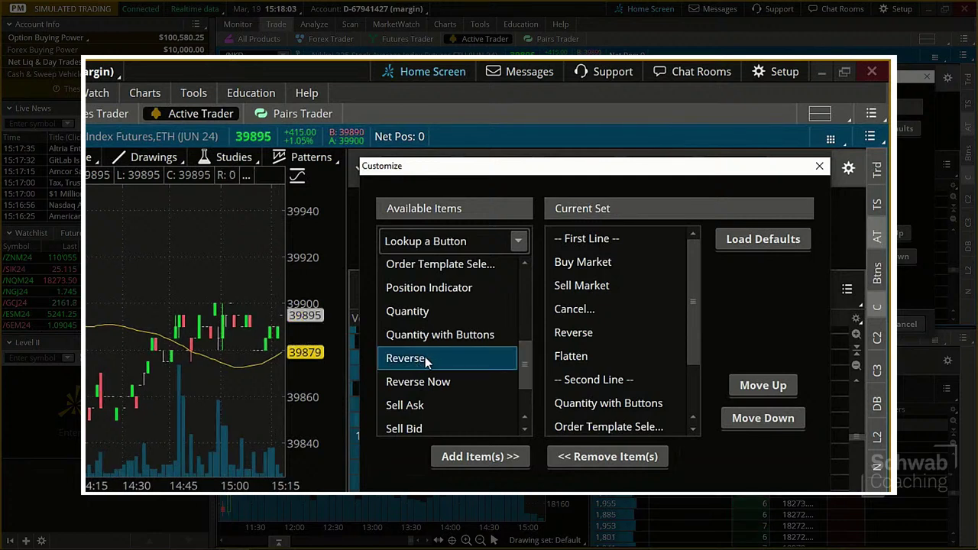
pyautogui.click(462, 459)
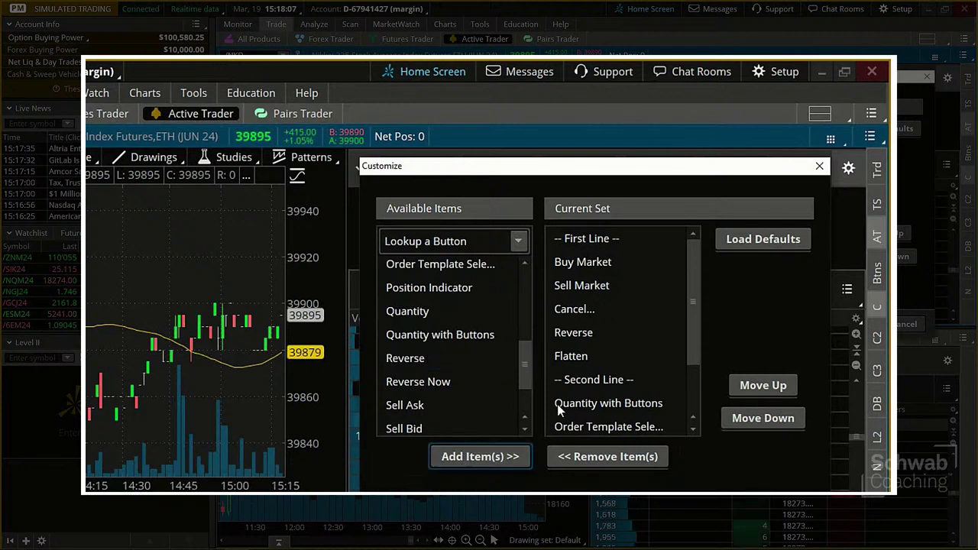
pyautogui.moveTo(691, 289)
pyautogui.mouseDown()
pyautogui.moveTo(695, 348)
pyautogui.moveTo(697, 277)
pyautogui.mouseUp()
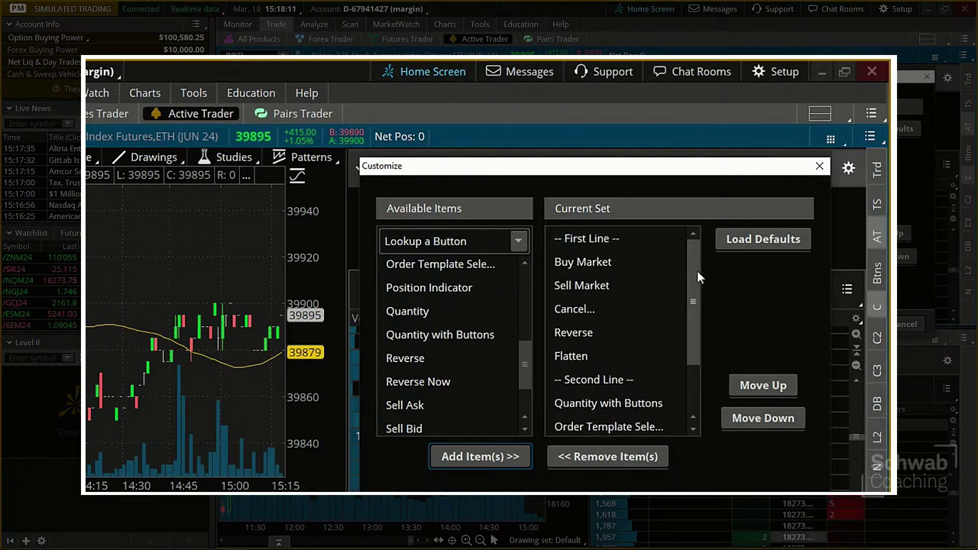
pyautogui.press('Escape')
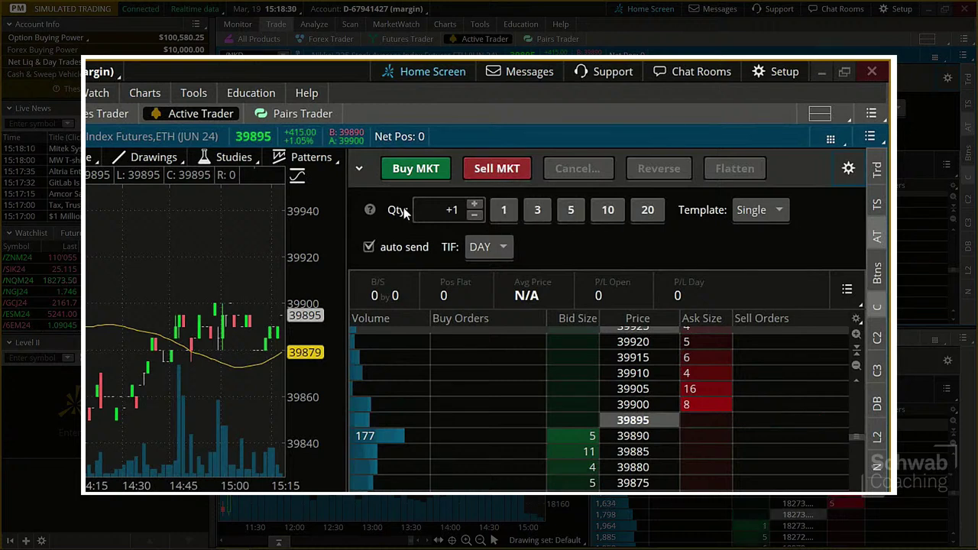
# Step: With auto-send off, buy one /NKD contract at market, filling a +1 long at 39895
pyautogui.click(364, 251)
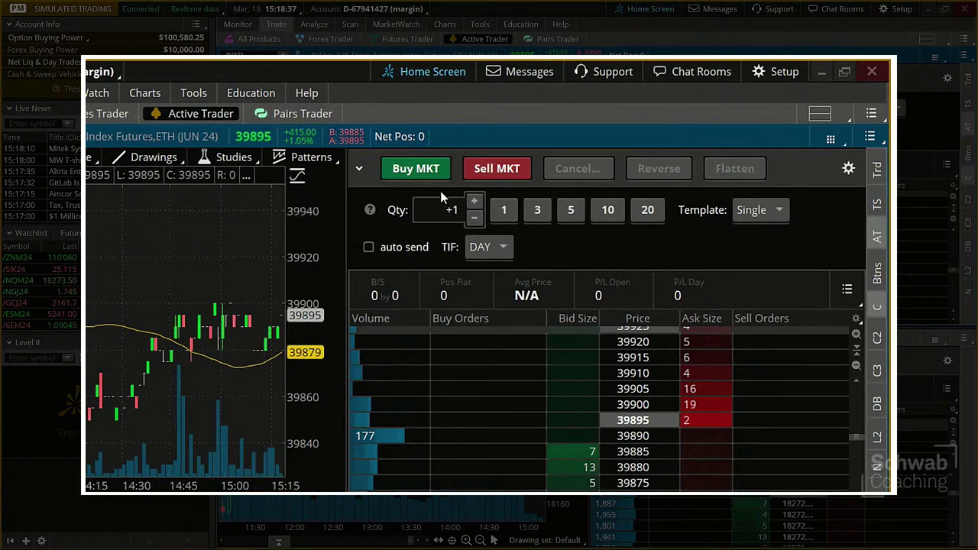
pyautogui.moveTo(412, 169)
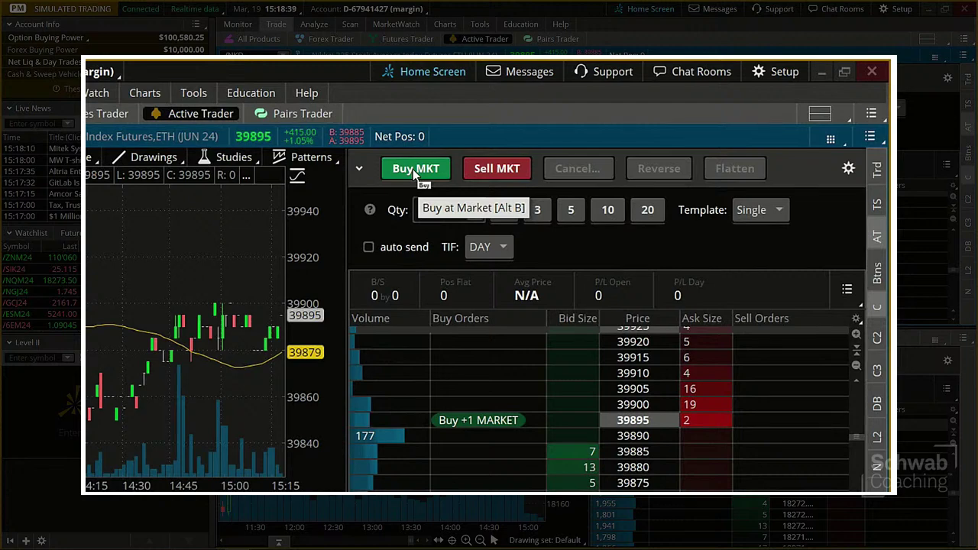
pyautogui.click(412, 169)
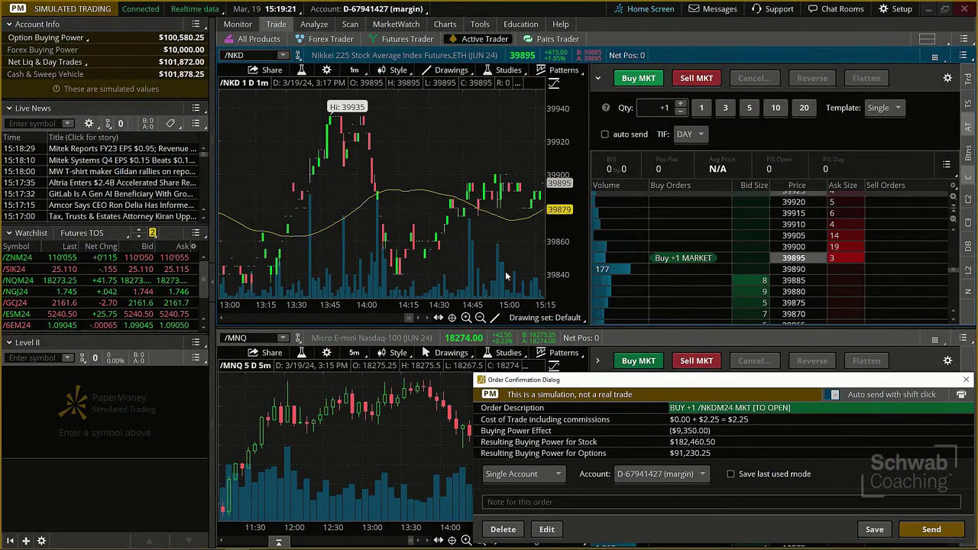
pyautogui.click(928, 530)
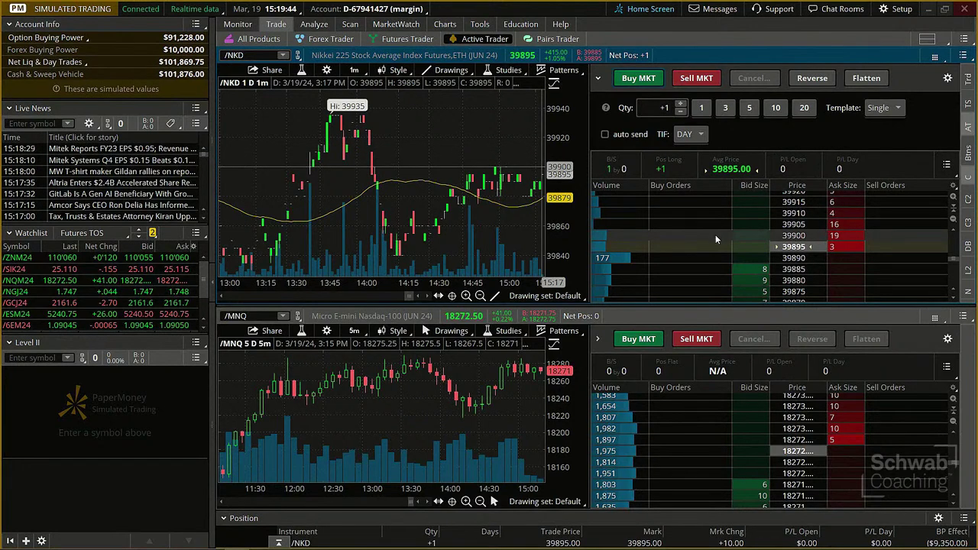
# Step: Send a one-contract /NKD sell limit order at 39905 from the ladder's Ask column
pyautogui.click(699, 78)
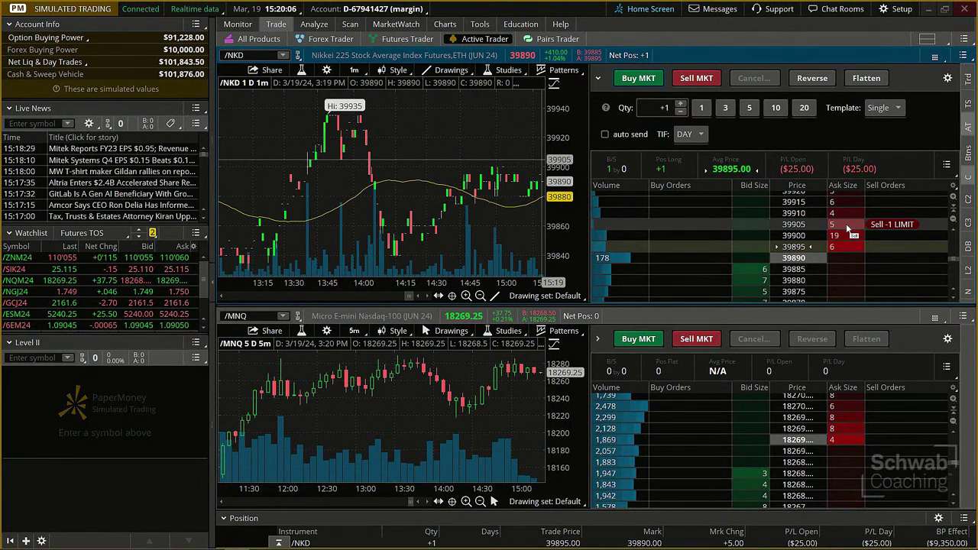
pyautogui.click(846, 228)
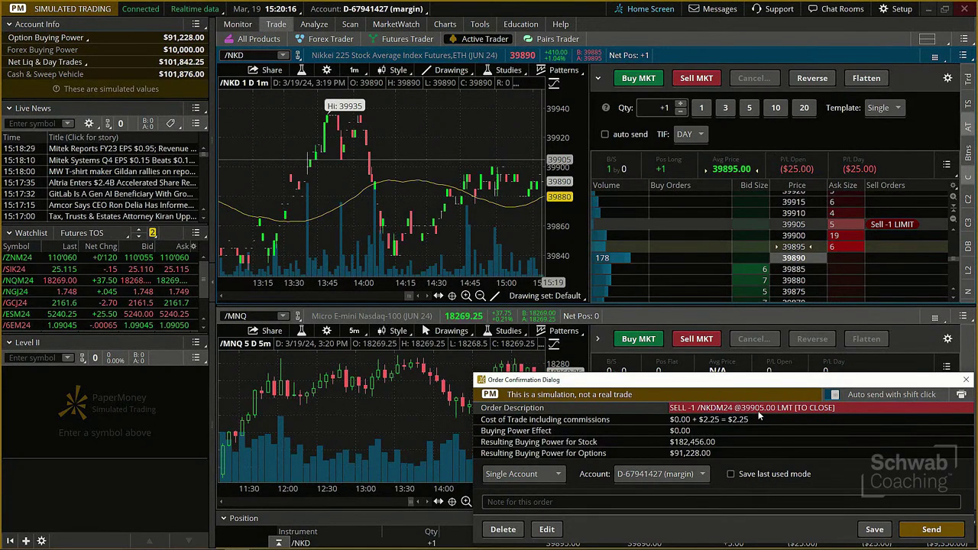
pyautogui.click(929, 529)
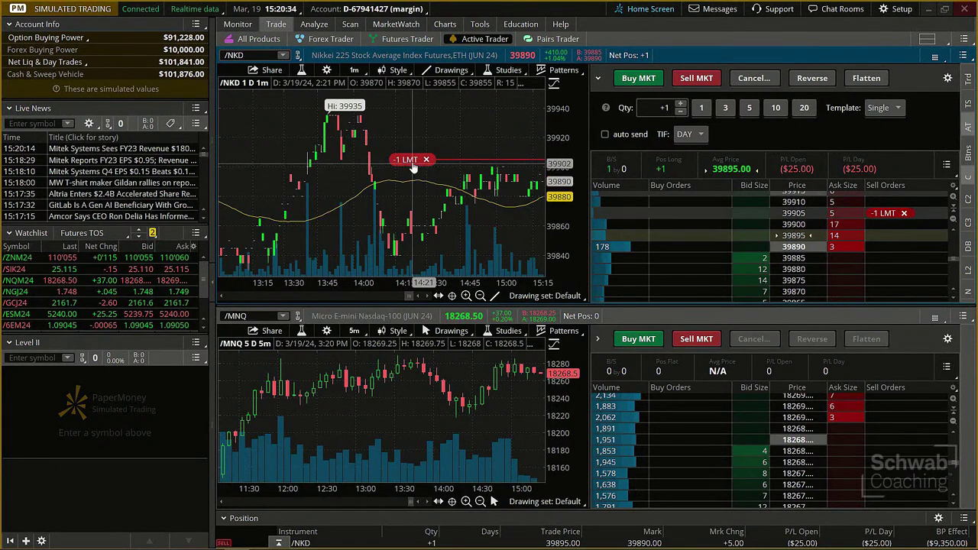
# Step: Move the -1 LMT order to 39900 and confirm, then back to 39905 and confirm
pyautogui.moveTo(415, 168)
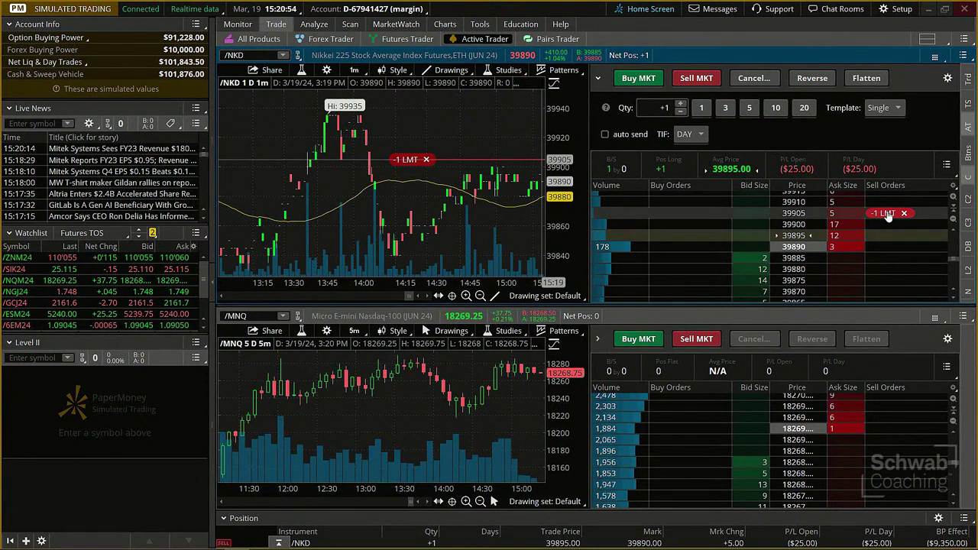
pyautogui.moveTo(888, 216); pyautogui.dragTo(890, 228)
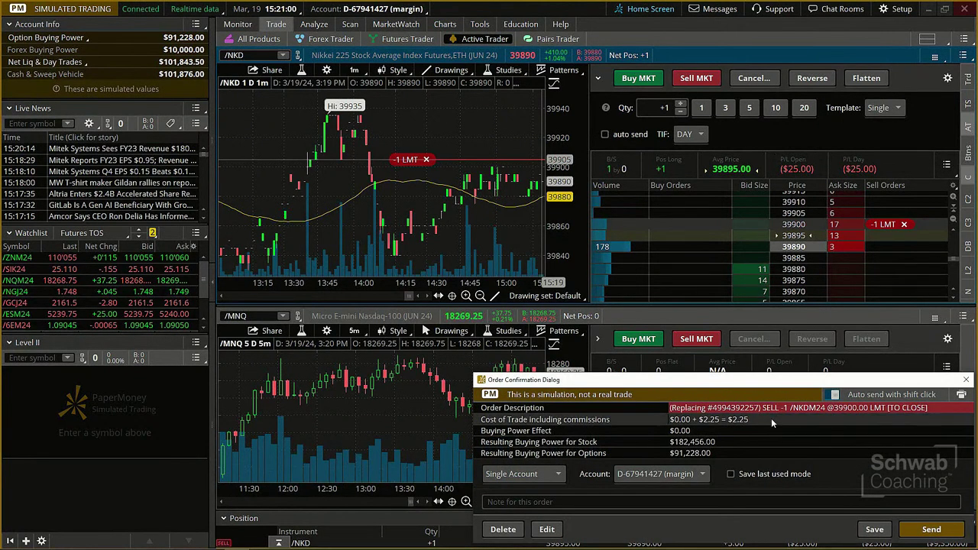
pyautogui.click(931, 529)
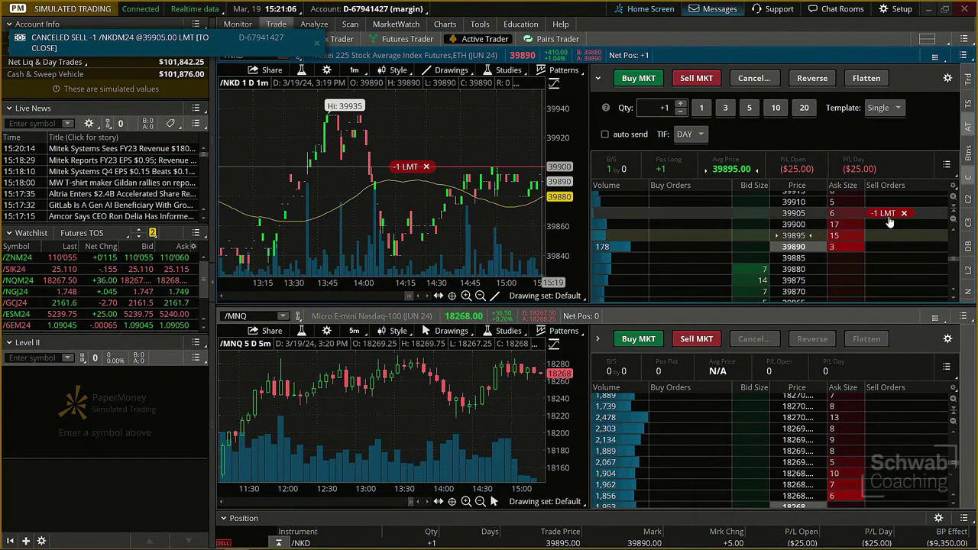
pyautogui.moveTo(888, 219); pyautogui.dragTo(888, 218)
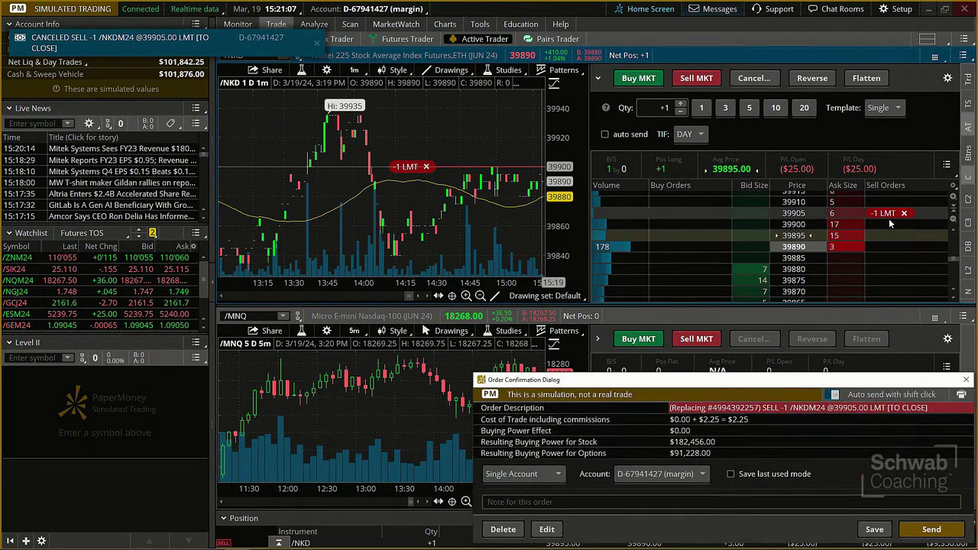
pyautogui.click(929, 529)
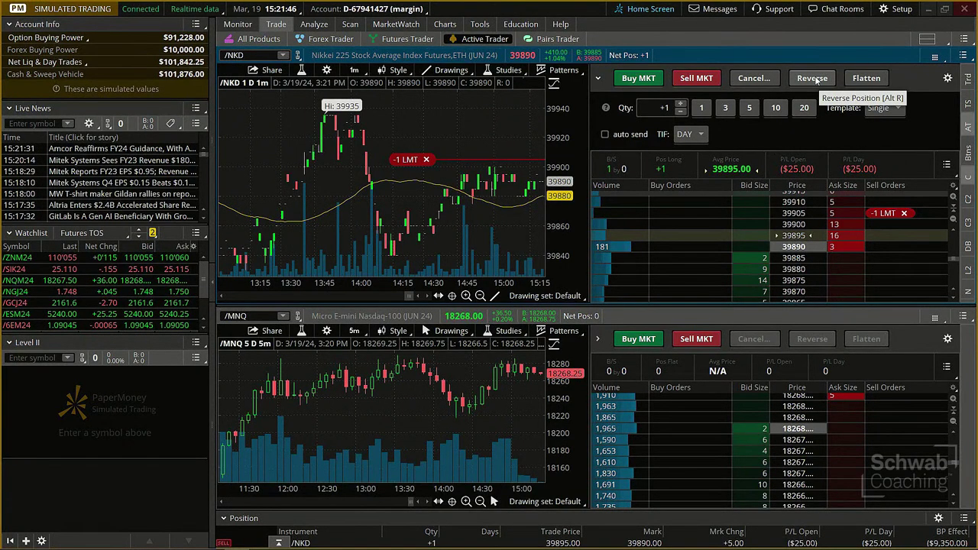
# Step: Reverse the /NKD long into a -1 short averaging 39890.00
pyautogui.click(812, 78)
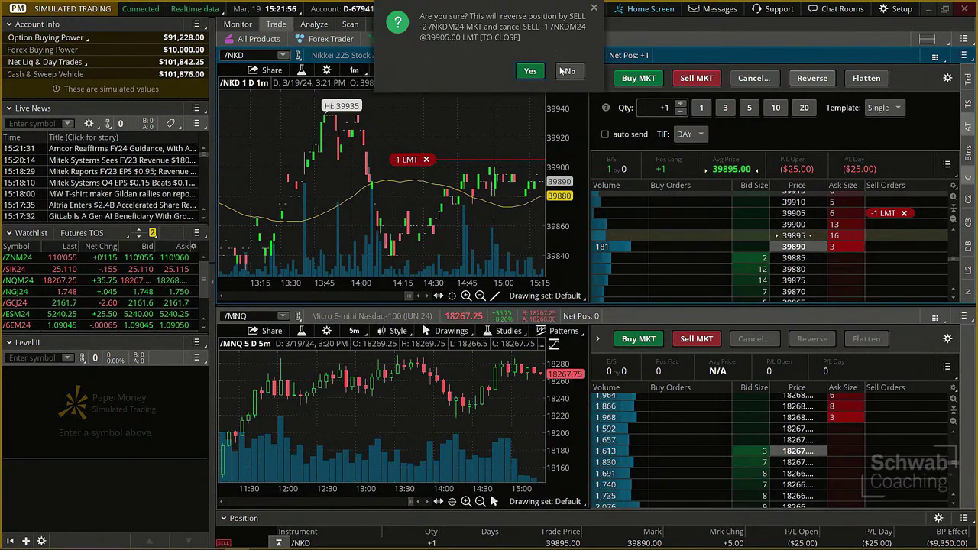
pyautogui.click(533, 71)
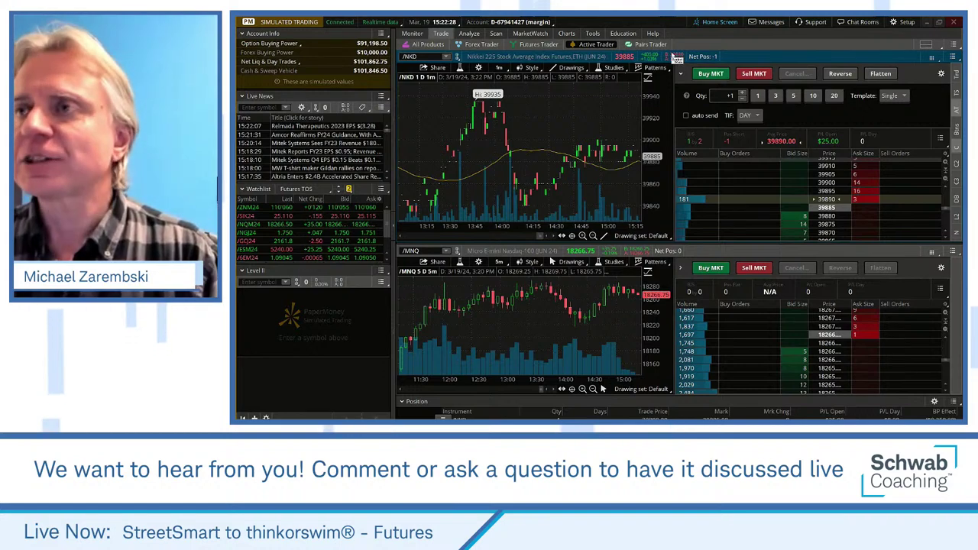
# Step: Open the Pairs Trader sub-tab with the /ES–/NQ and SPY–QQQ pair charts
pyautogui.click(651, 45)
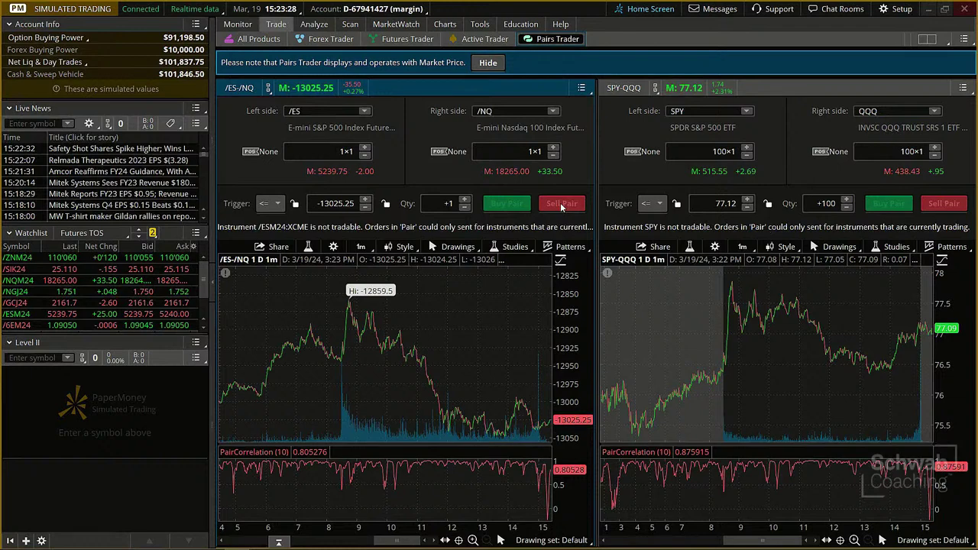
# Step: Hide the market-price banner and set the first pair's legs to /GC and /SI
pyautogui.click(489, 63)
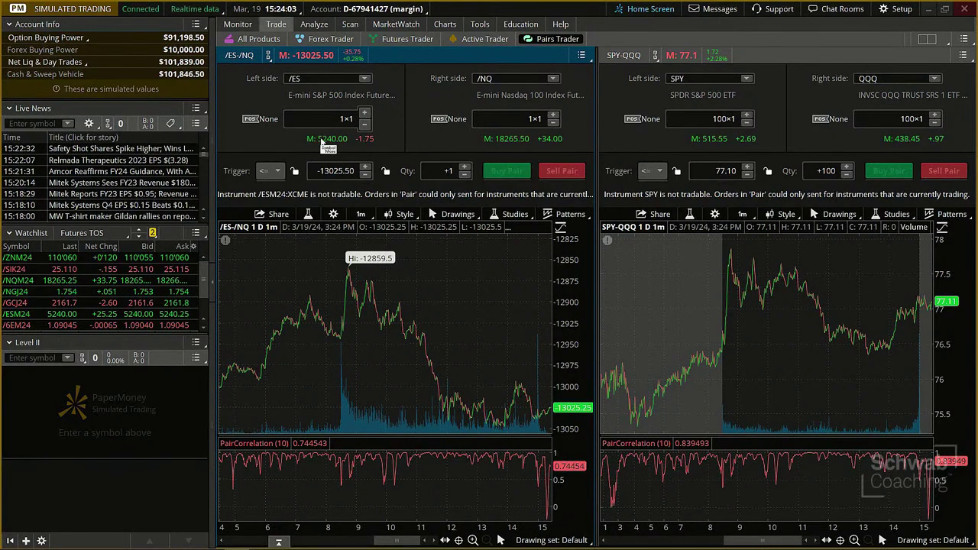
pyautogui.click(365, 79)
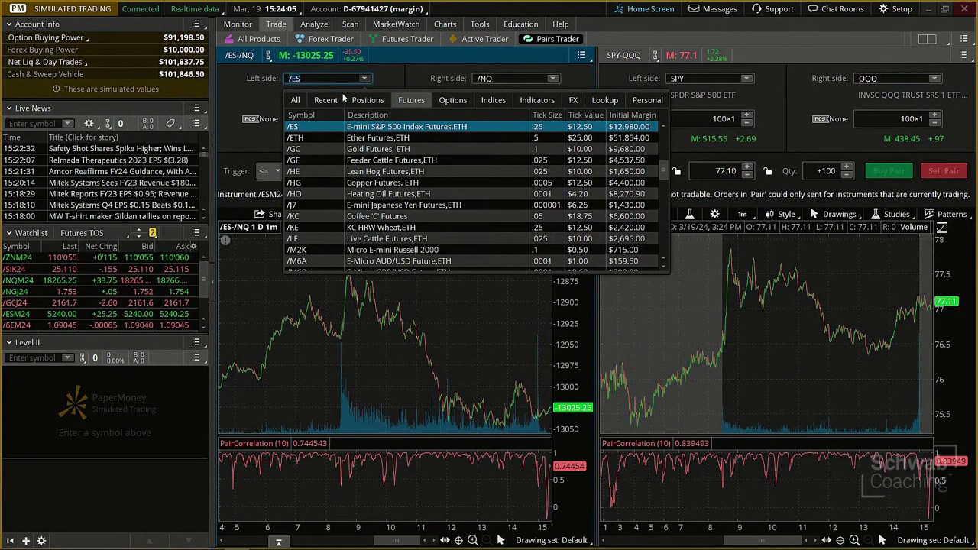
pyautogui.click(301, 149)
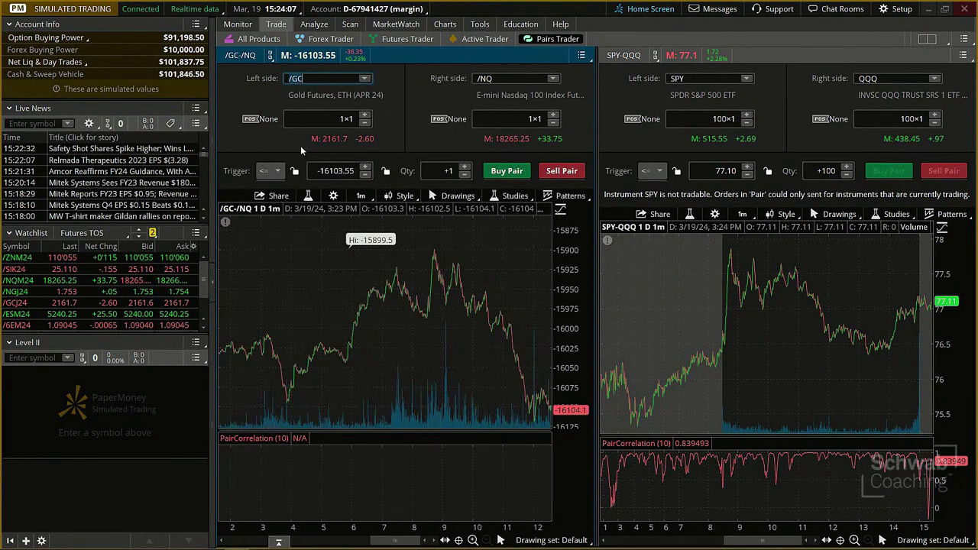
pyautogui.click(553, 79)
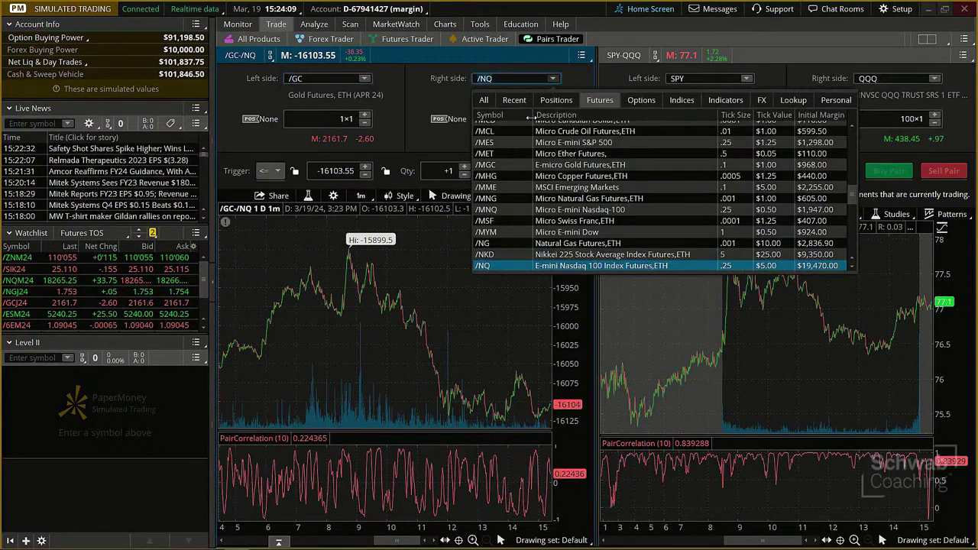
pyautogui.scroll(-3, 523, 209)
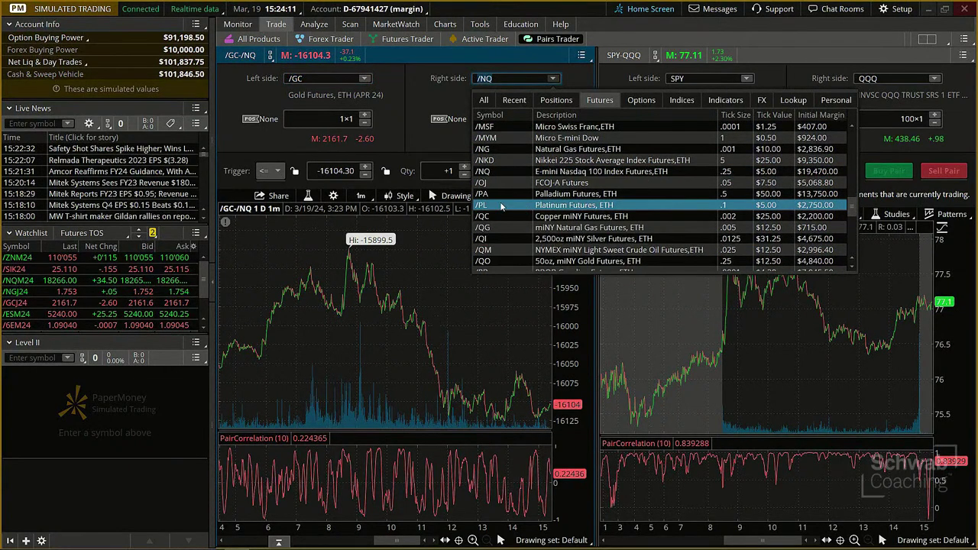
pyautogui.scroll(-2, 500, 218)
pyautogui.click(493, 240)
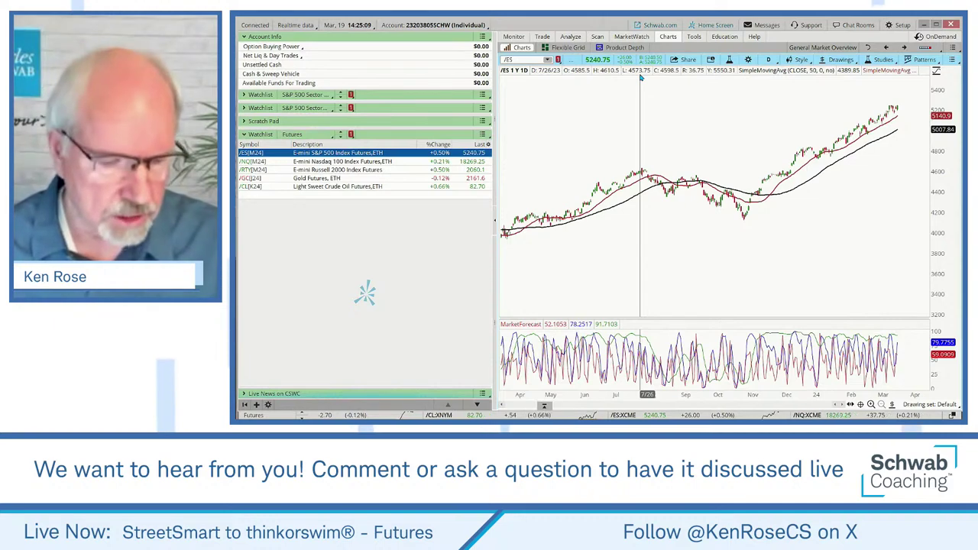
# Step: Switch to the Chrome window showing the Learning Center thinkScript reference page
pyautogui.hotkey('alt', 'Tab')
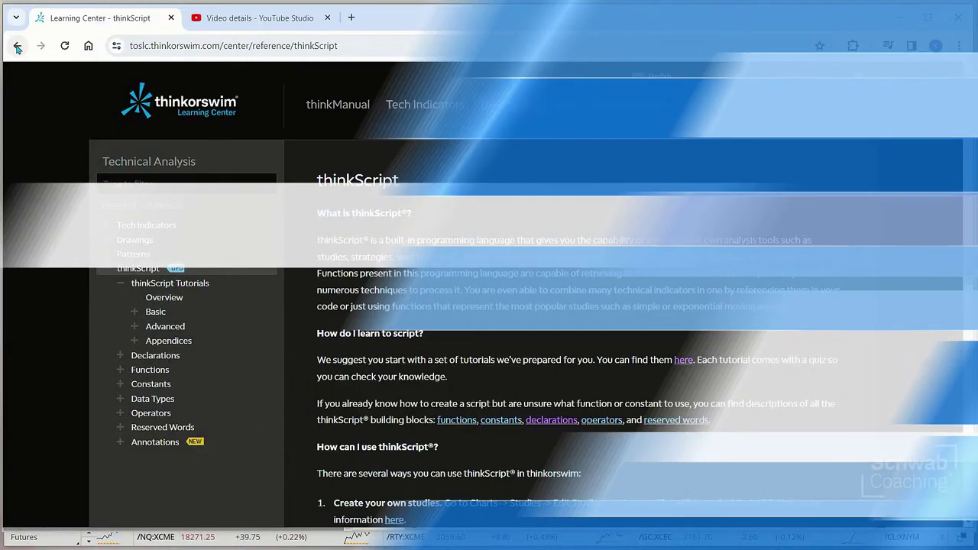
# Step: Go back to the Learning Center home page, then bring the Main@thinkorswim chart window forward
pyautogui.click(248, 50)
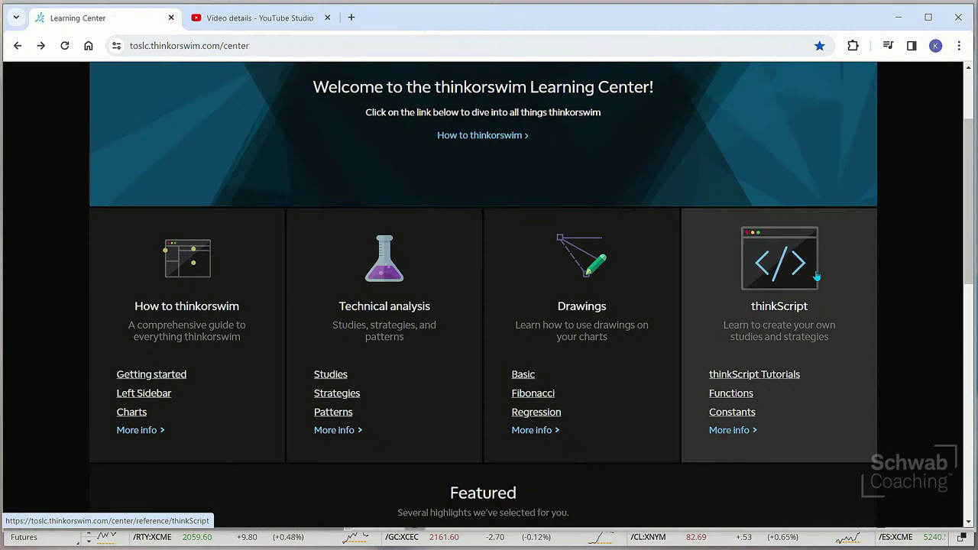
pyautogui.press('super+Tab')
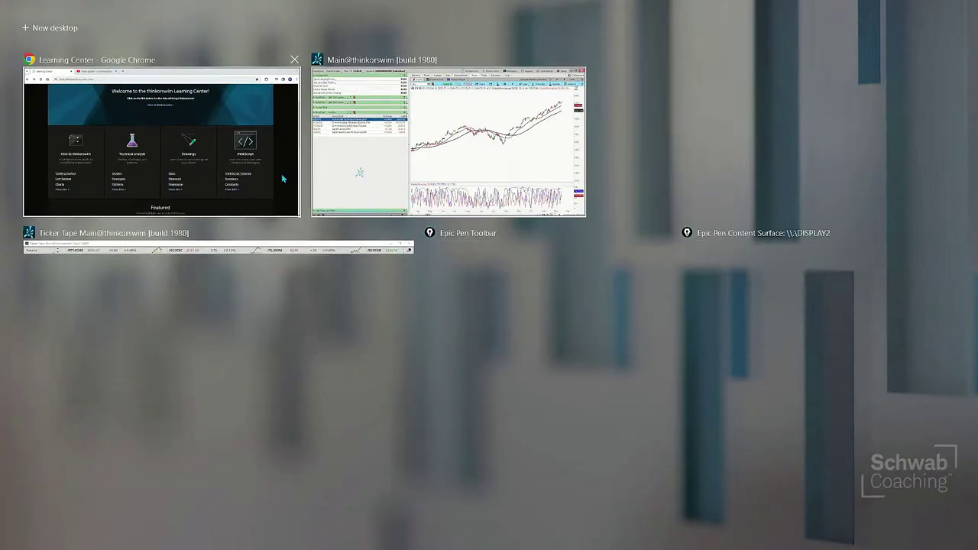
pyautogui.click(380, 170)
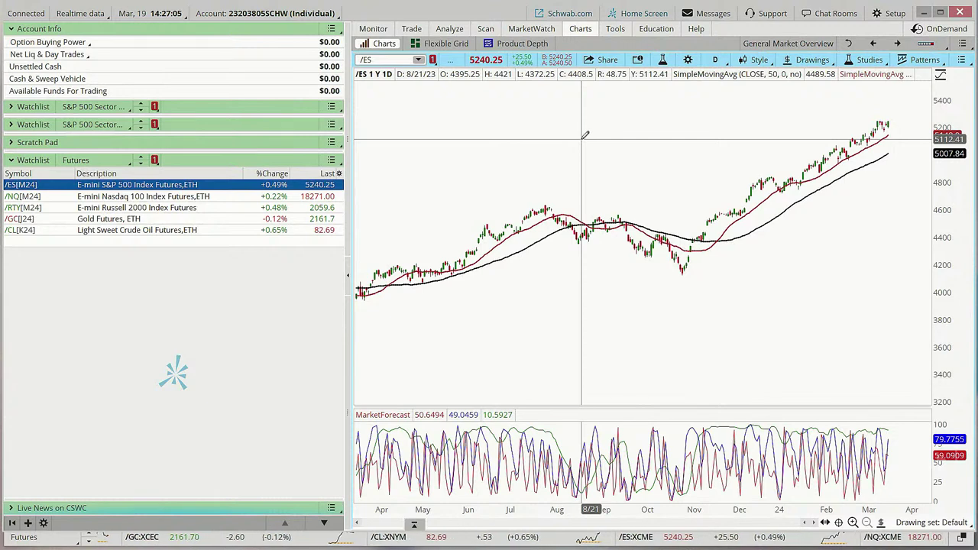
pyautogui.click(418, 61)
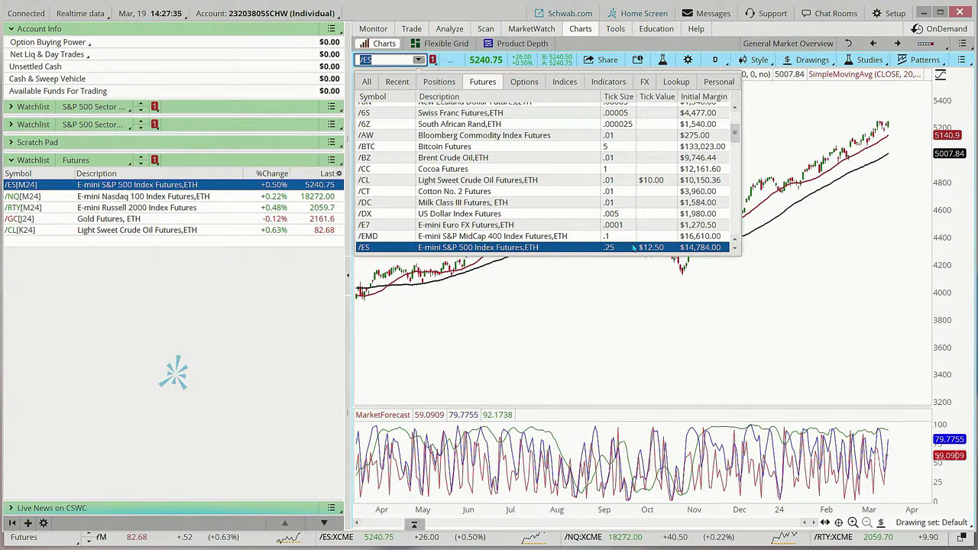
pyautogui.click(714, 49)
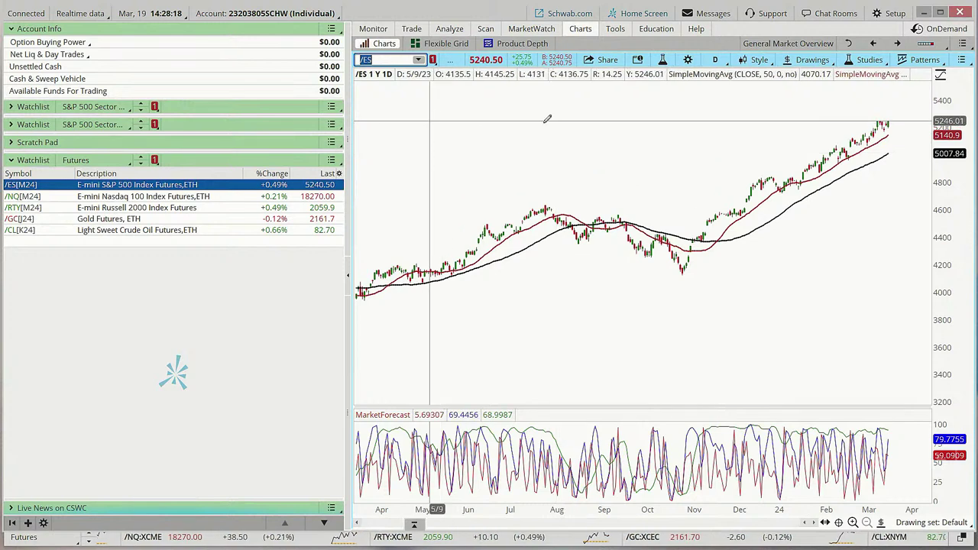
# Step: Search studies for 'futu', add Futures_Label_V2 to the /ES chart, apply and confirm
pyautogui.click(867, 62)
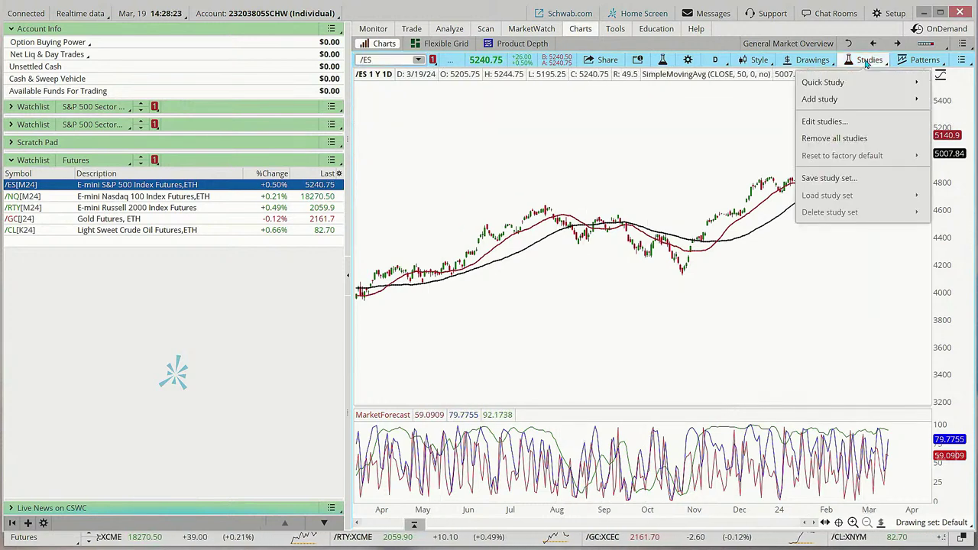
pyautogui.click(823, 122)
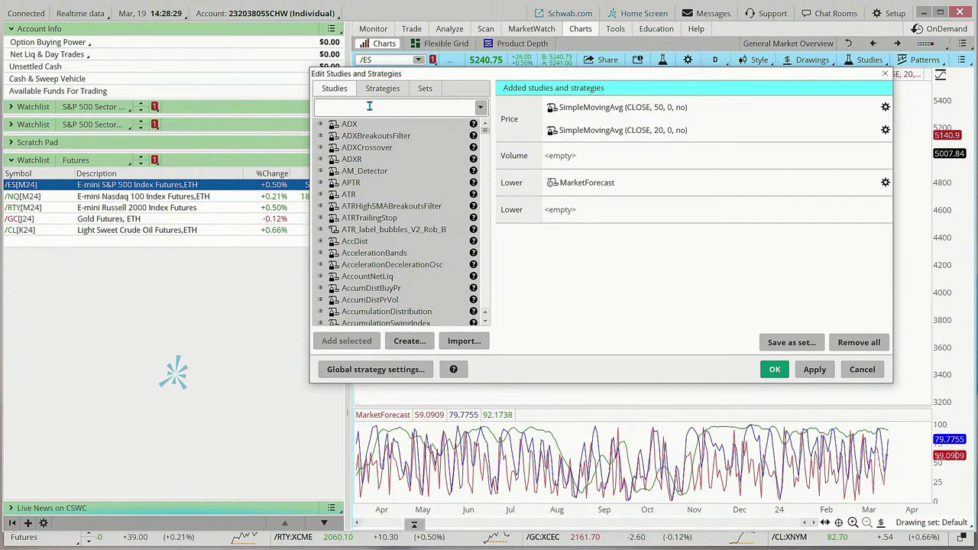
pyautogui.click(345, 110)
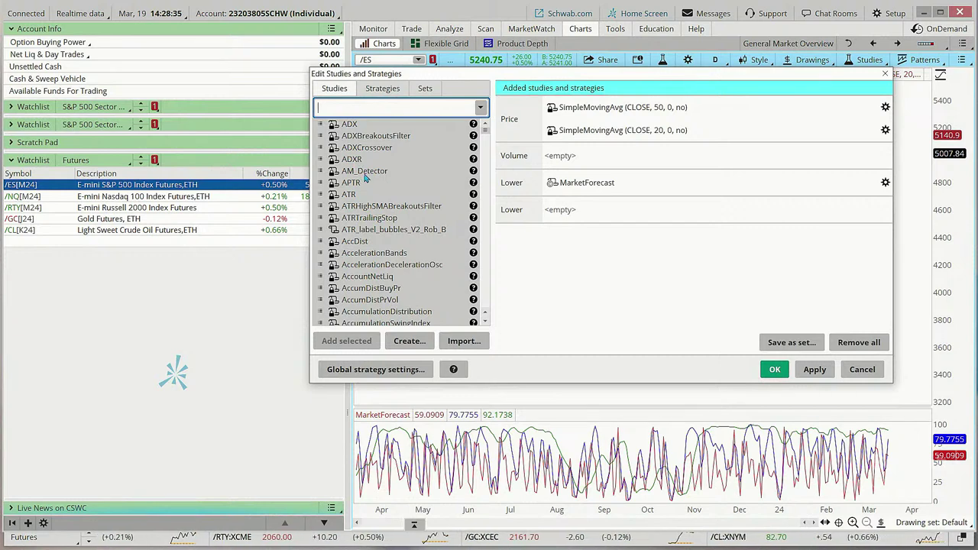
pyautogui.write('fu')
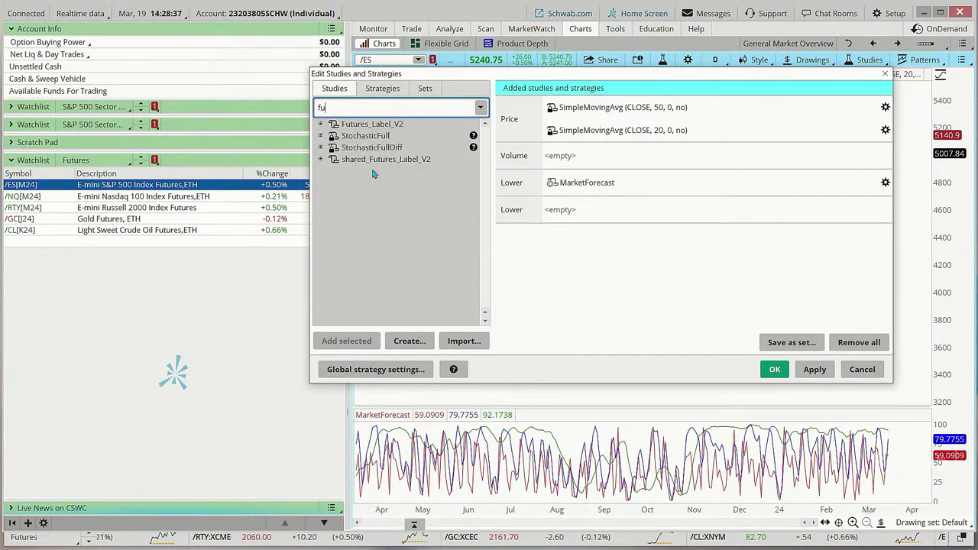
pyautogui.write('tu')
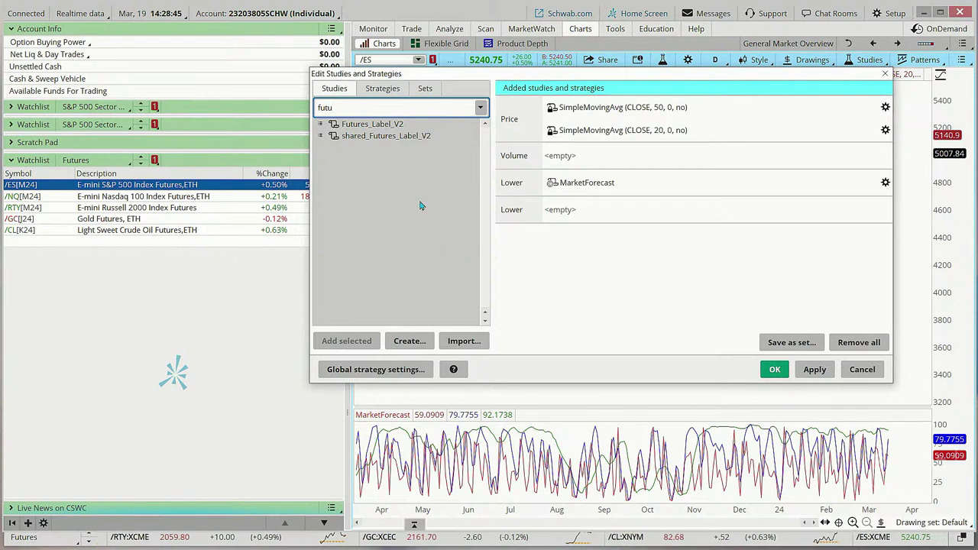
pyautogui.click(394, 125)
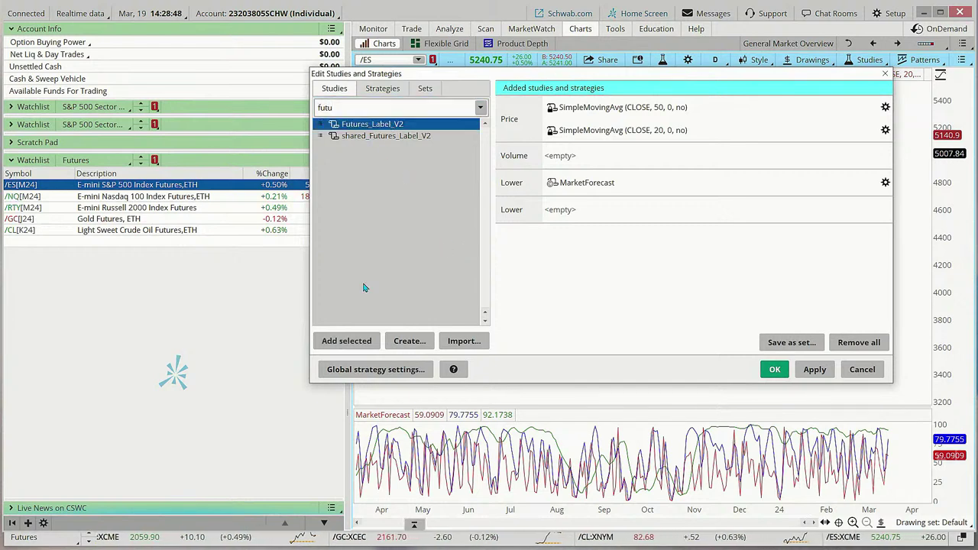
pyautogui.click(350, 341)
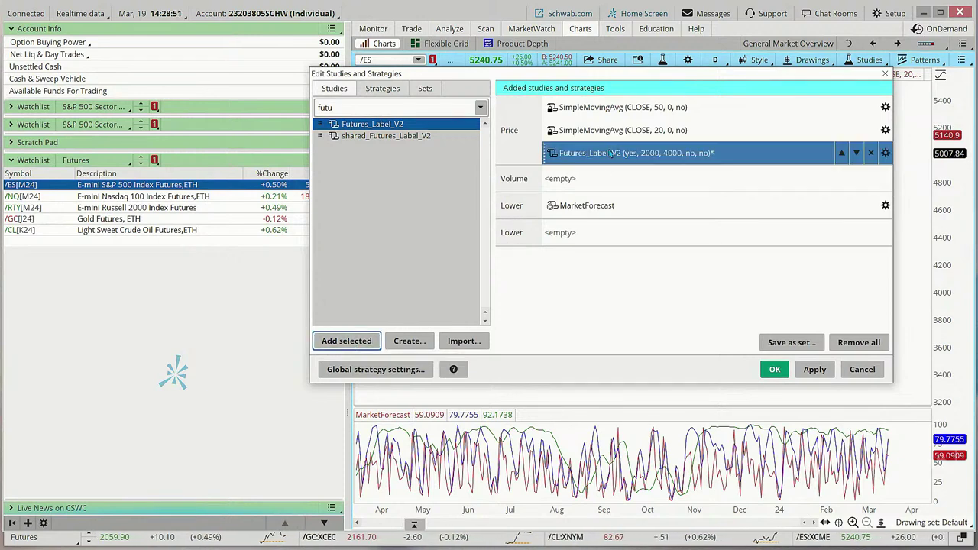
pyautogui.click(814, 369)
pyautogui.click(774, 369)
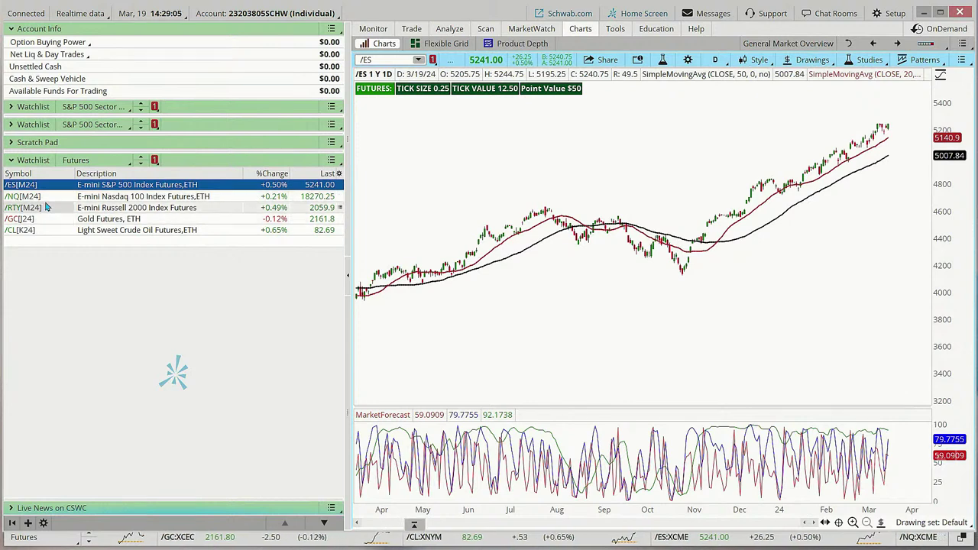
# Step: Load /NQ, /RTY and /GC from the Futures watchlist, ending on /CL crude oil
pyautogui.click(96, 197)
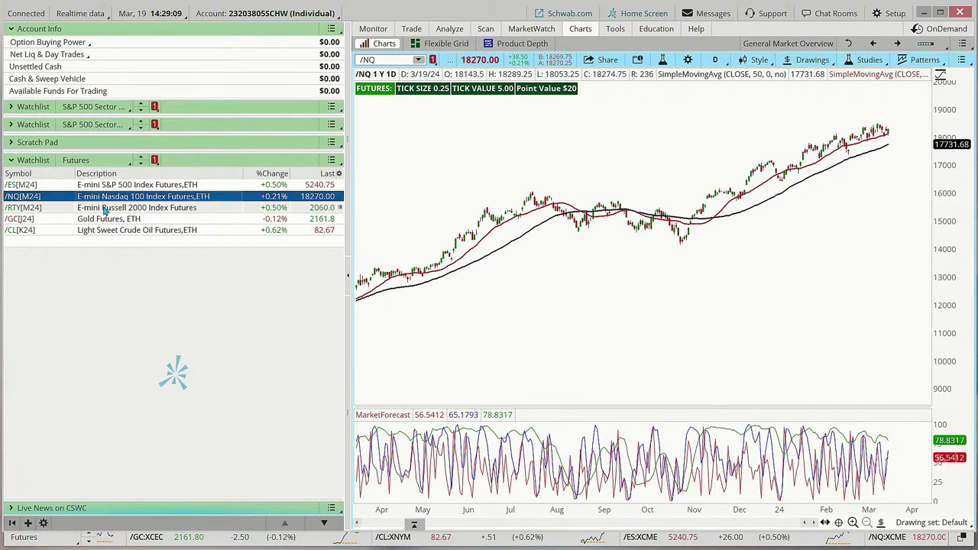
pyautogui.click(136, 207)
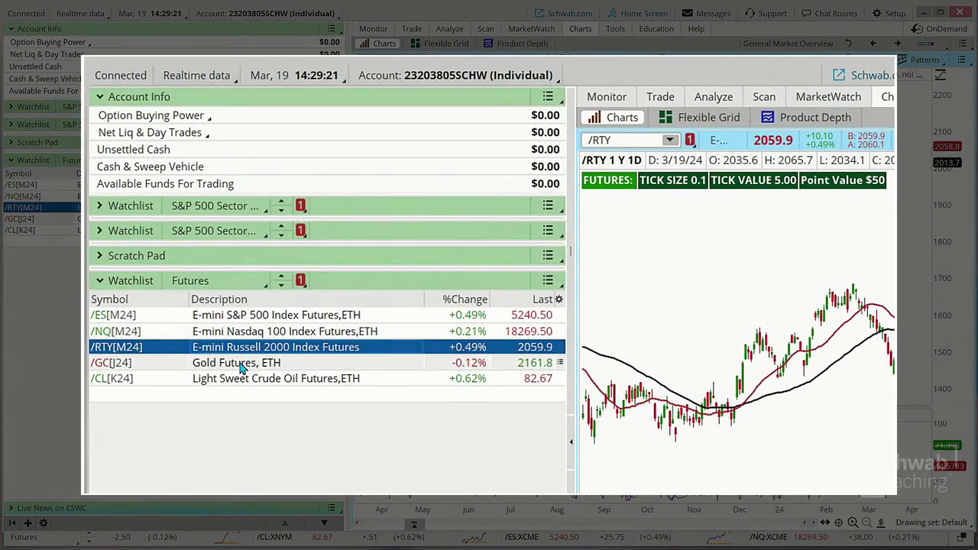
pyautogui.click(229, 351)
pyautogui.click(246, 379)
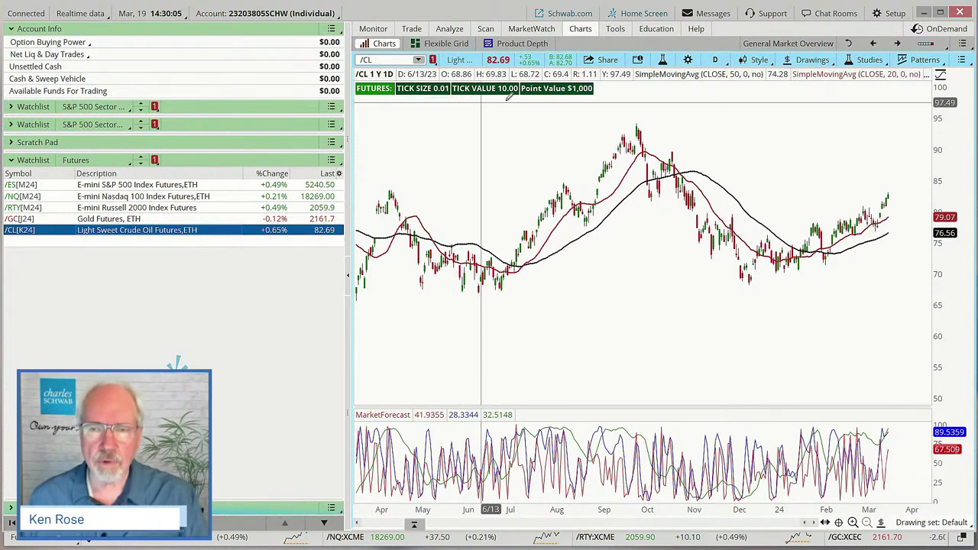
pyautogui.click(866, 61)
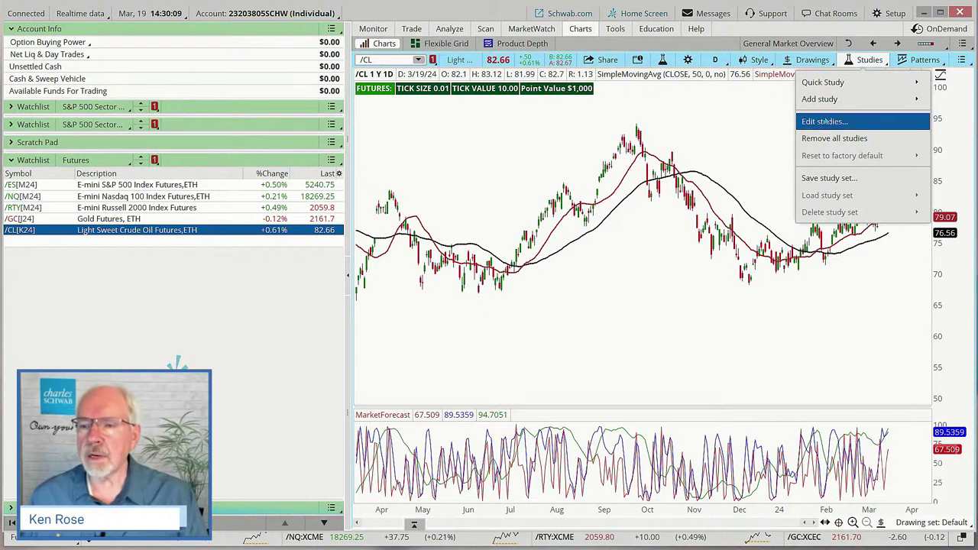
pyautogui.click(829, 121)
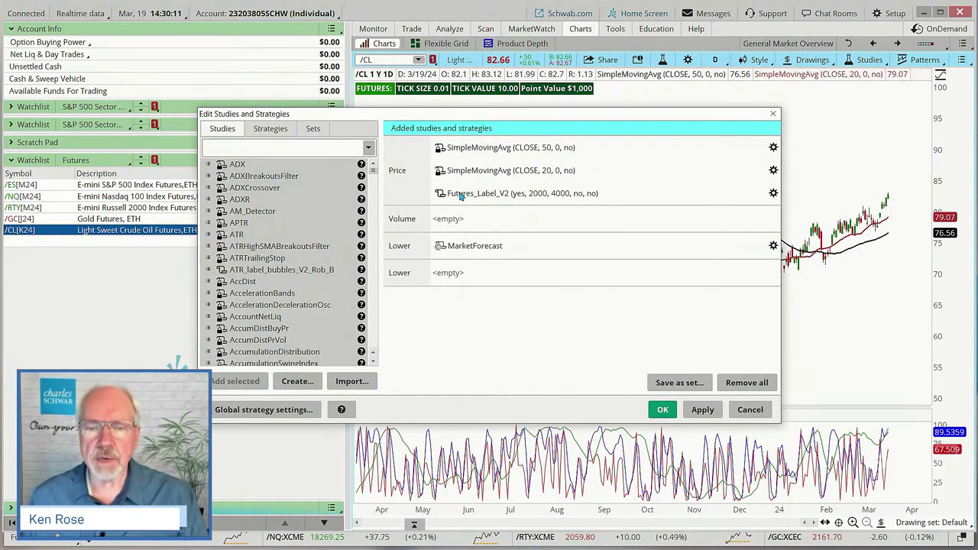
pyautogui.click(534, 194)
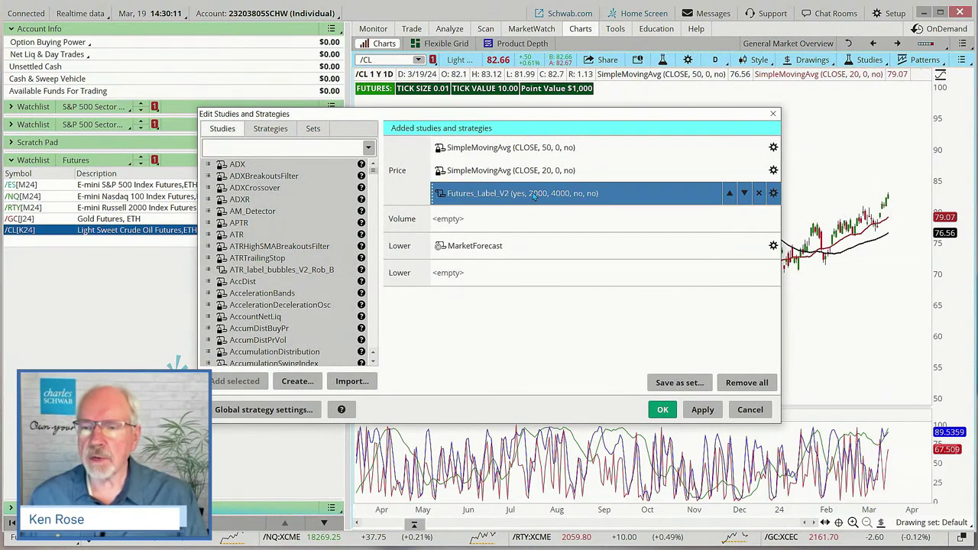
pyautogui.click(440, 194)
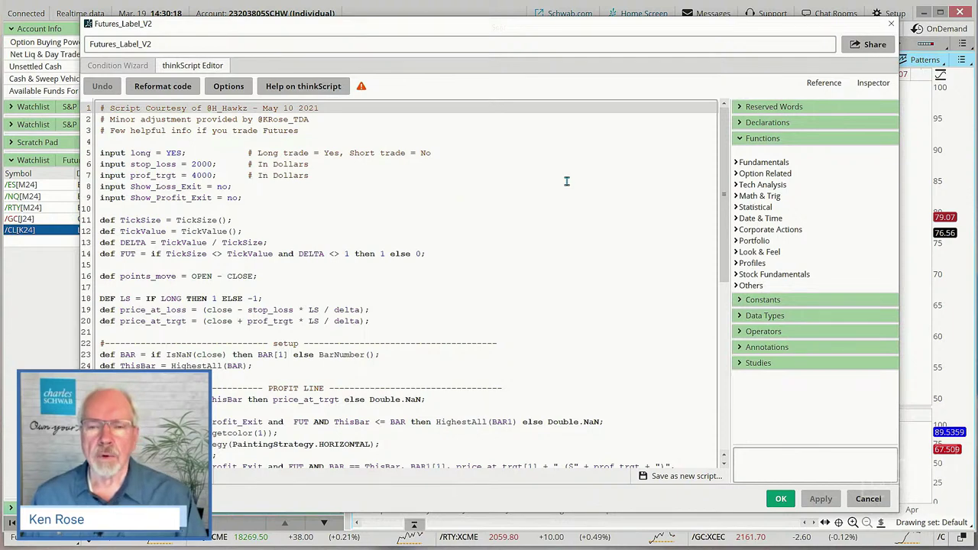
pyautogui.click(231, 155)
pyautogui.press('Delete')
pyautogui.press('Delete')
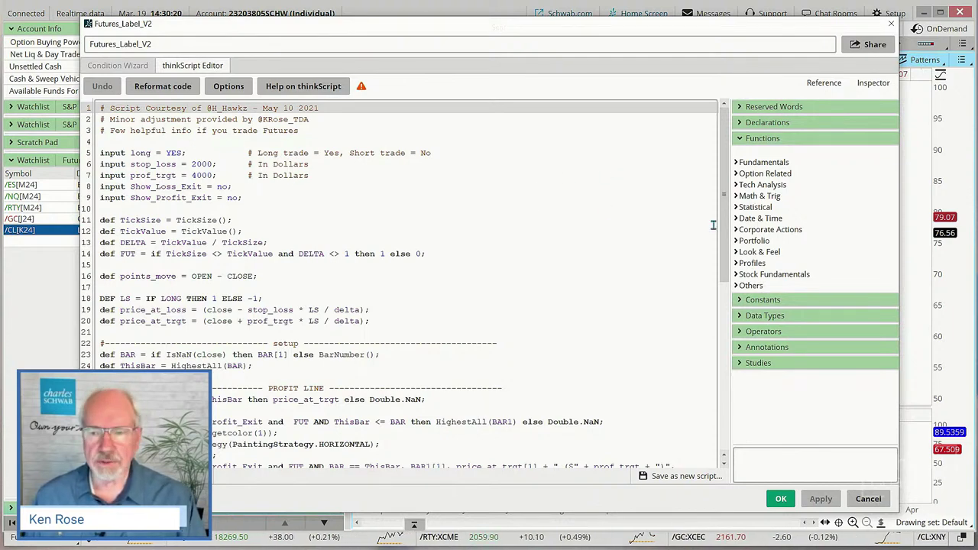
pyautogui.moveTo(721, 269); pyautogui.dragTo(702, 196)
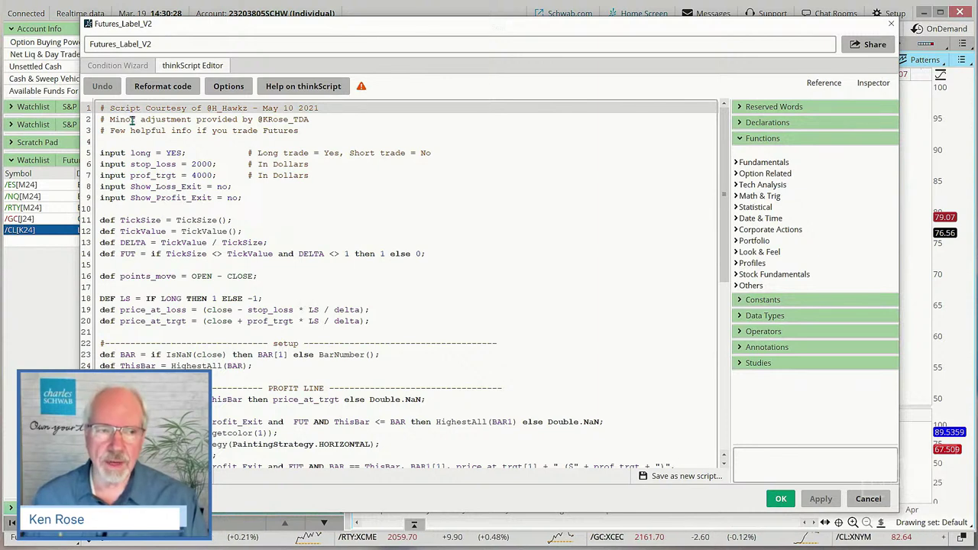
pyautogui.click(859, 48)
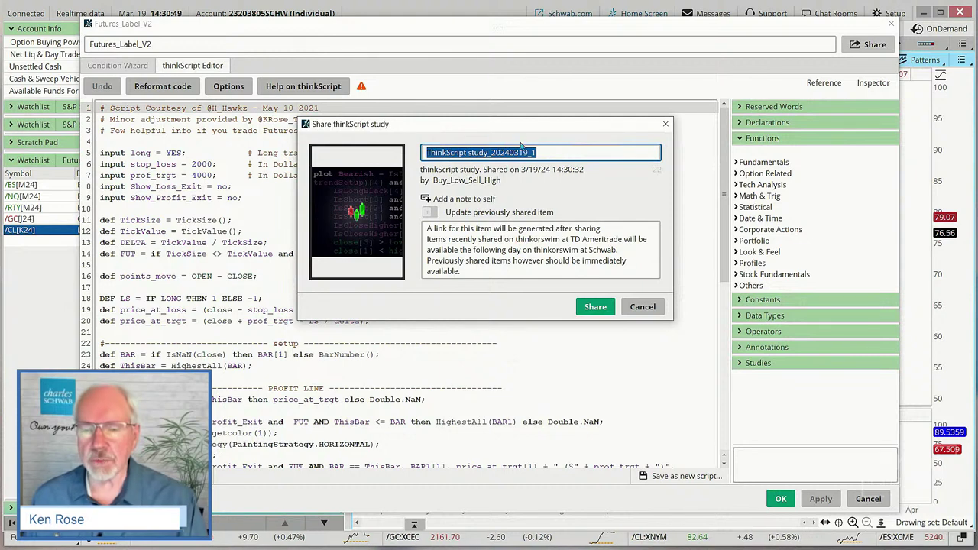
pyautogui.click(644, 309)
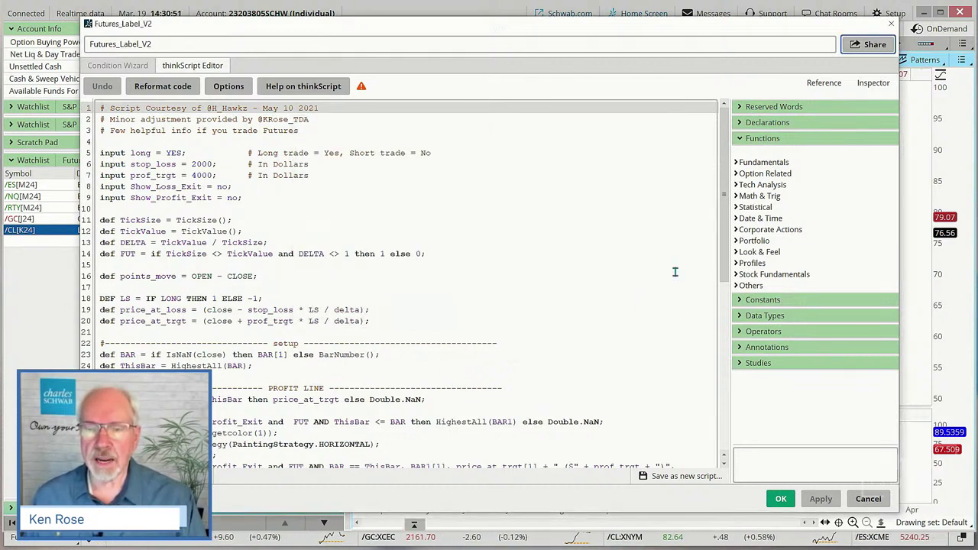
pyautogui.click(868, 498)
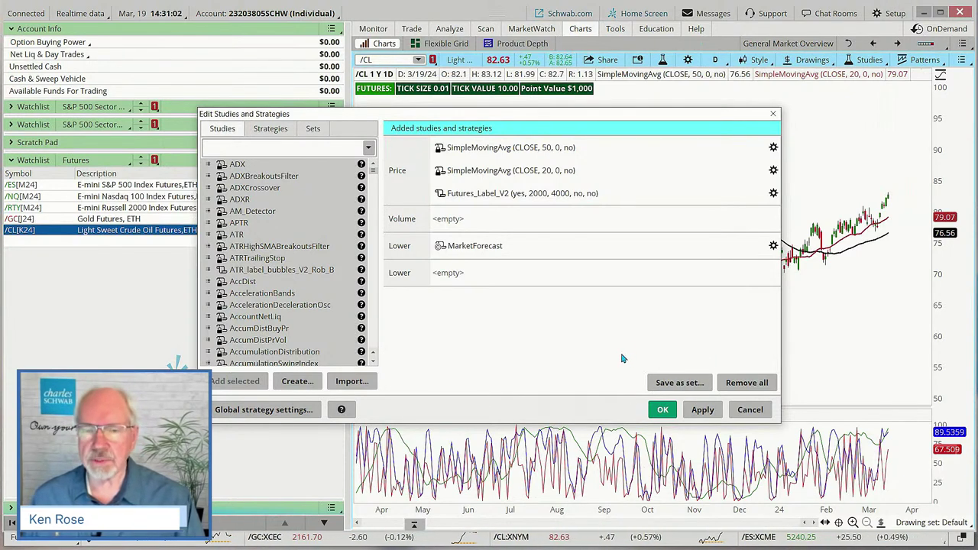
pyautogui.click(748, 410)
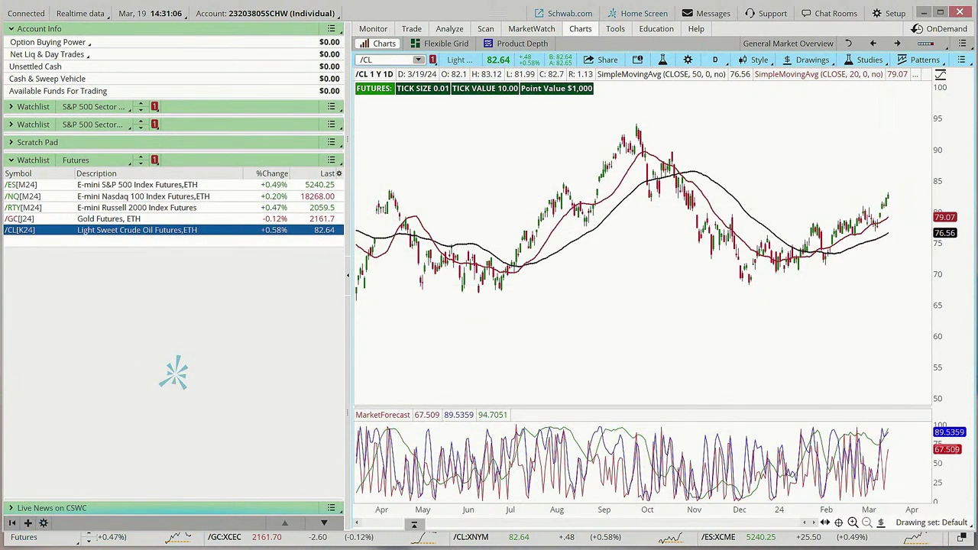
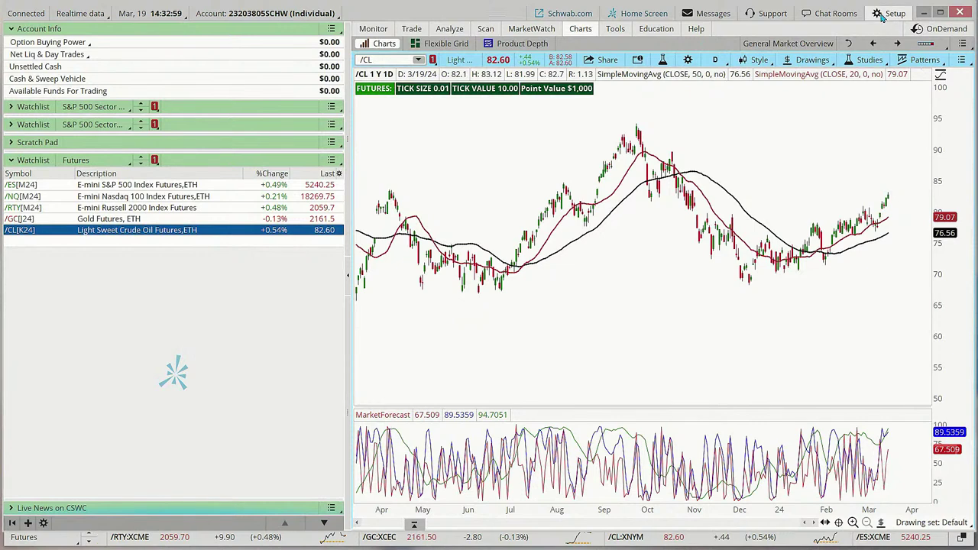
pyautogui.click(880, 14)
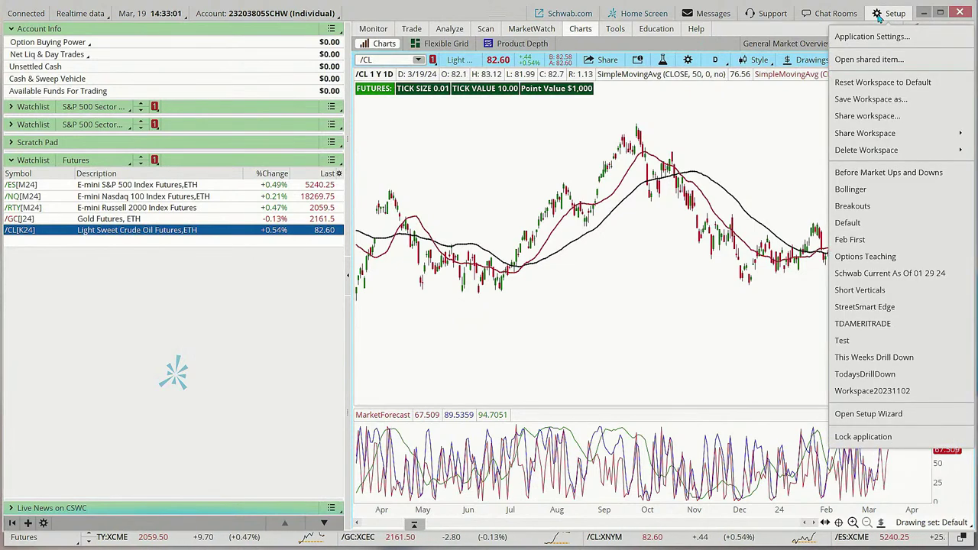
pyautogui.click(853, 60)
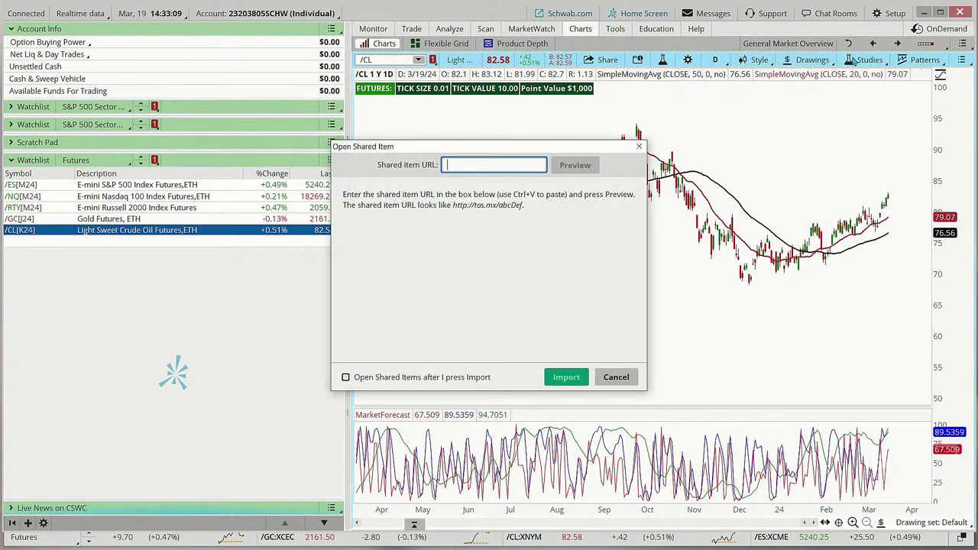
pyautogui.moveTo(494, 146); pyautogui.dragTo(585, 56)
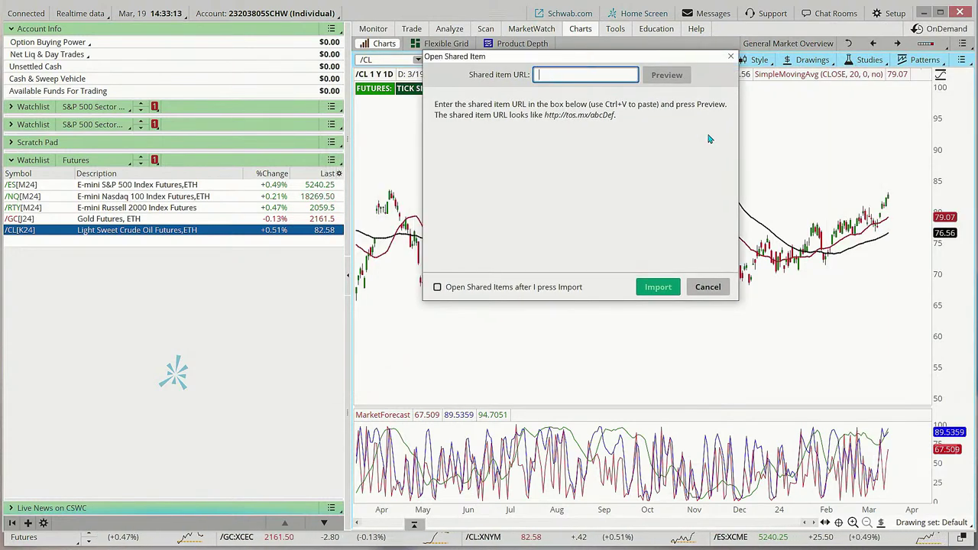
pyautogui.write('V2: http://tos.mx/nJFNLpK')
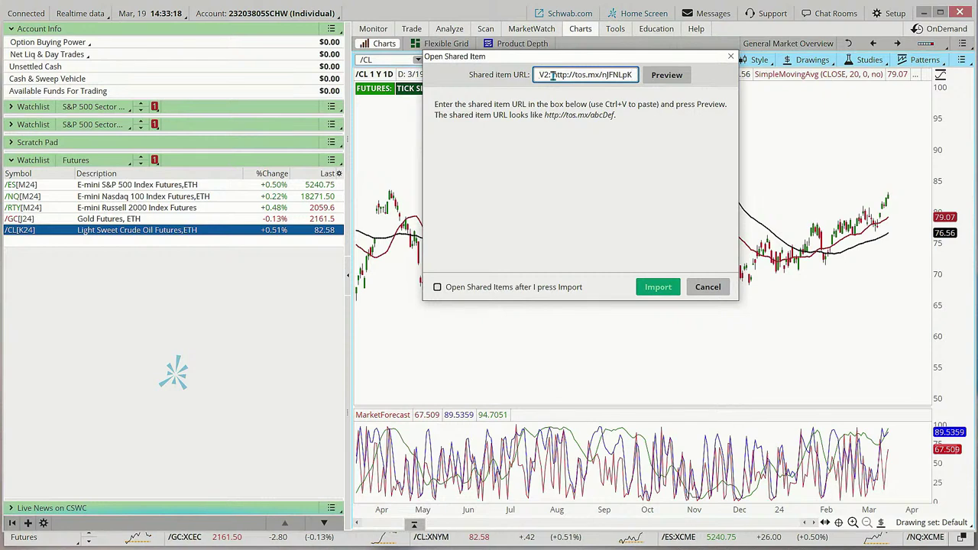
pyautogui.press('BackSpace')
pyautogui.press('BackSpace')
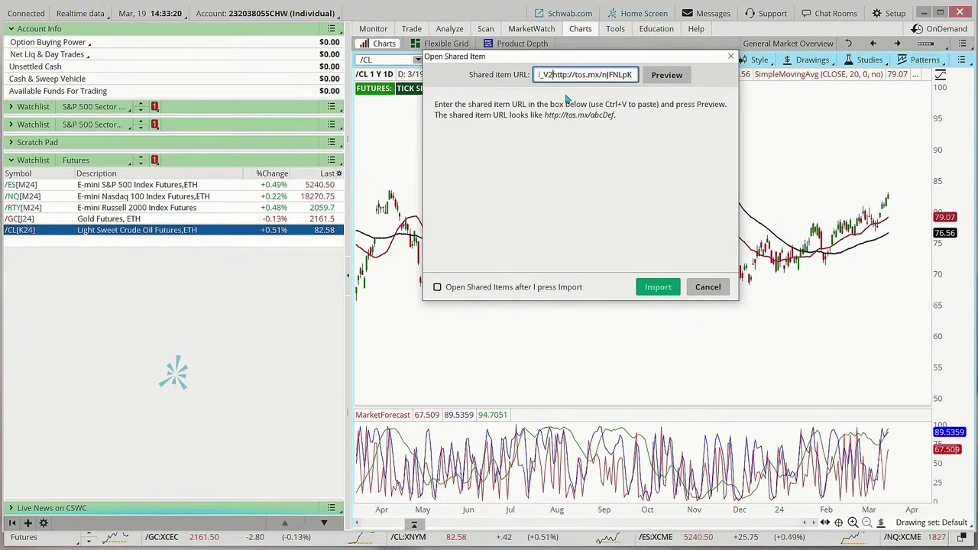
pyautogui.press('BackSpace')
pyautogui.press('BackSpace')
pyautogui.press('BackSpace')
pyautogui.press('BackSpace')
pyautogui.press('BackSpace')
pyautogui.press('BackSpace')
pyautogui.press('BackSpace')
pyautogui.press('BackSpace')
pyautogui.press('BackSpace')
pyautogui.press('BackSpace')
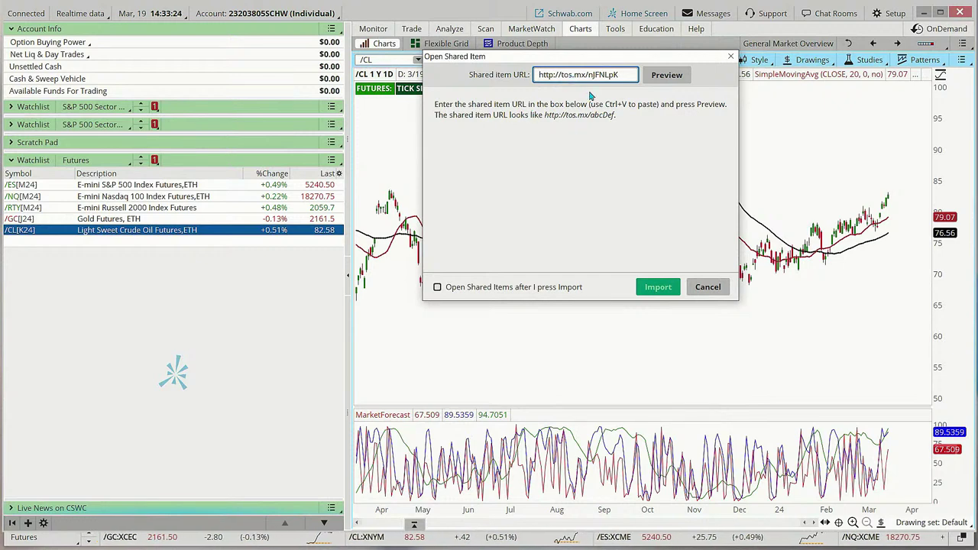
# Step: Preview the shared ThinkScript study_20231130_20 and import it named Test123
pyautogui.click(673, 78)
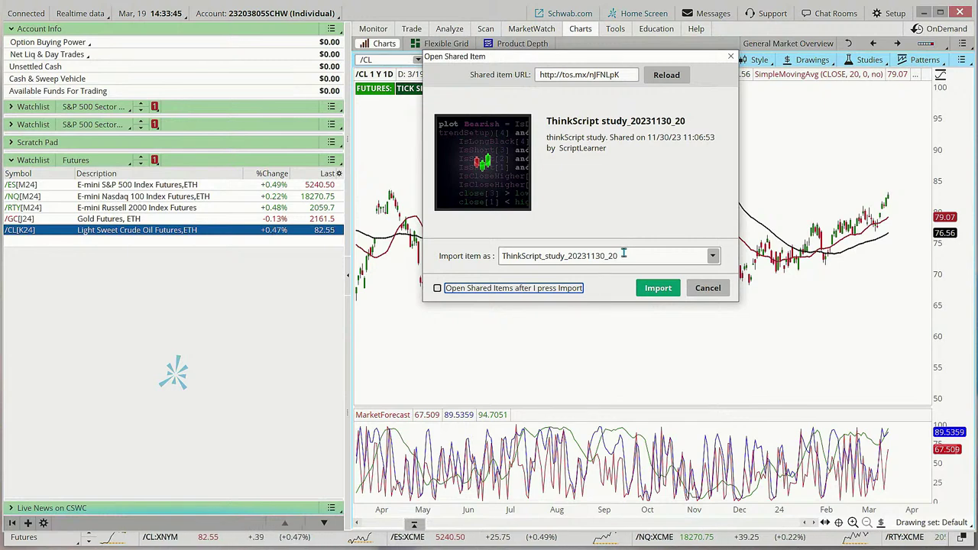
pyautogui.moveTo(623, 254); pyautogui.dragTo(498, 260)
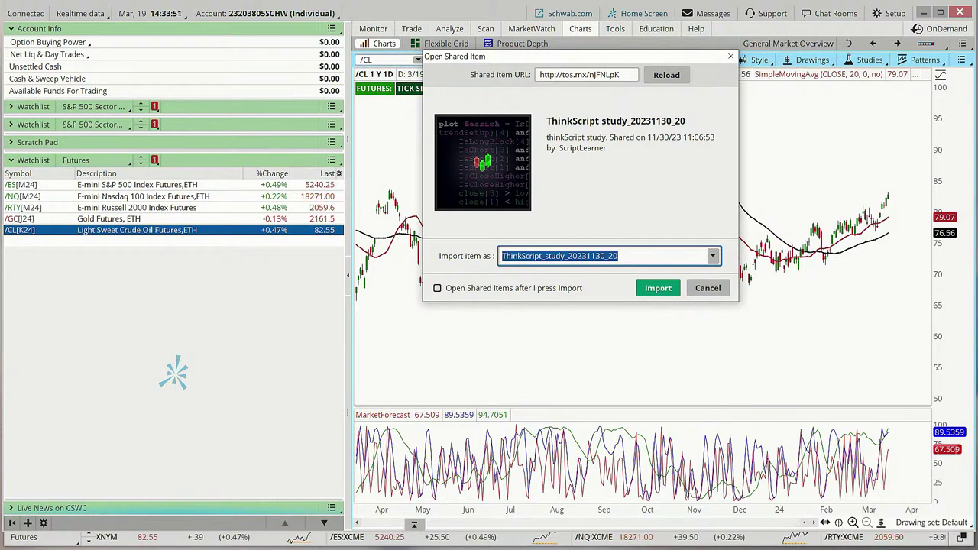
pyautogui.write('Test123')
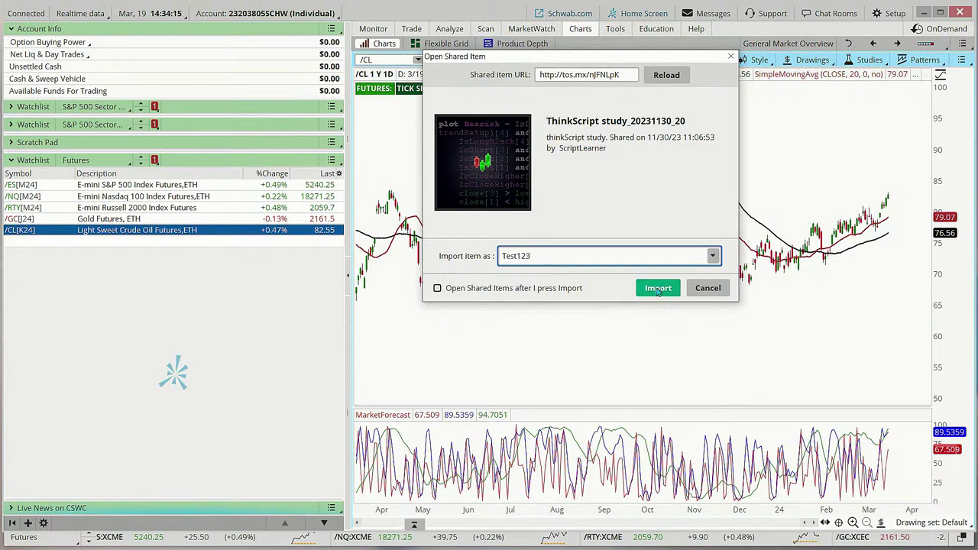
pyautogui.click(658, 288)
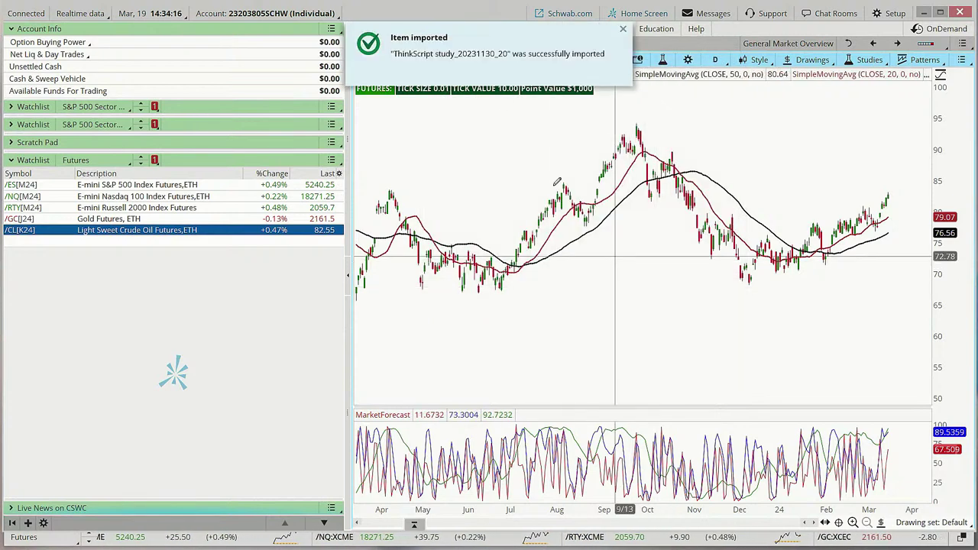
# Step: Dismiss the import confirmation and open the Edit Studies and Strategies window
pyautogui.click(622, 31)
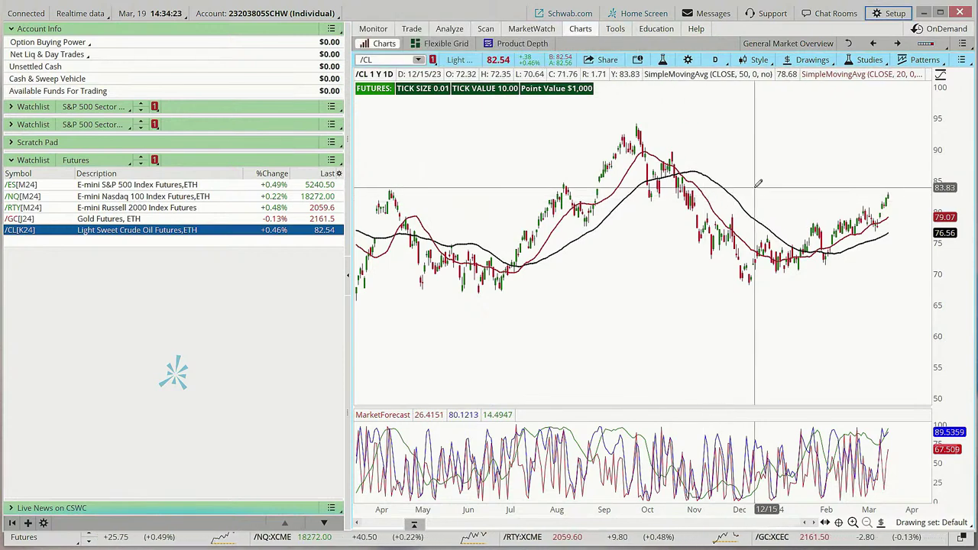
pyautogui.click(866, 63)
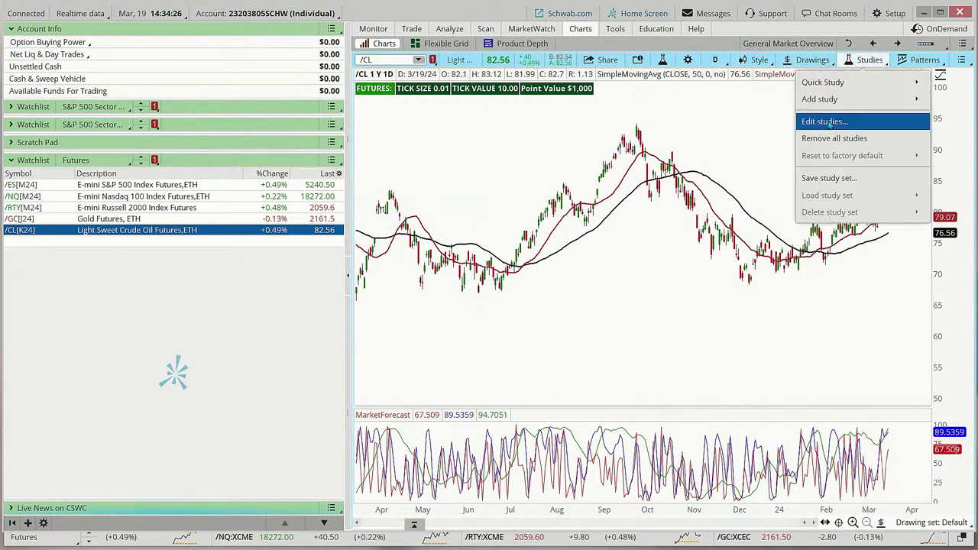
pyautogui.click(825, 122)
# Step: Search 'tes' to locate Test123, select Futures_Label_V2, then clear the search
pyautogui.click(288, 145)
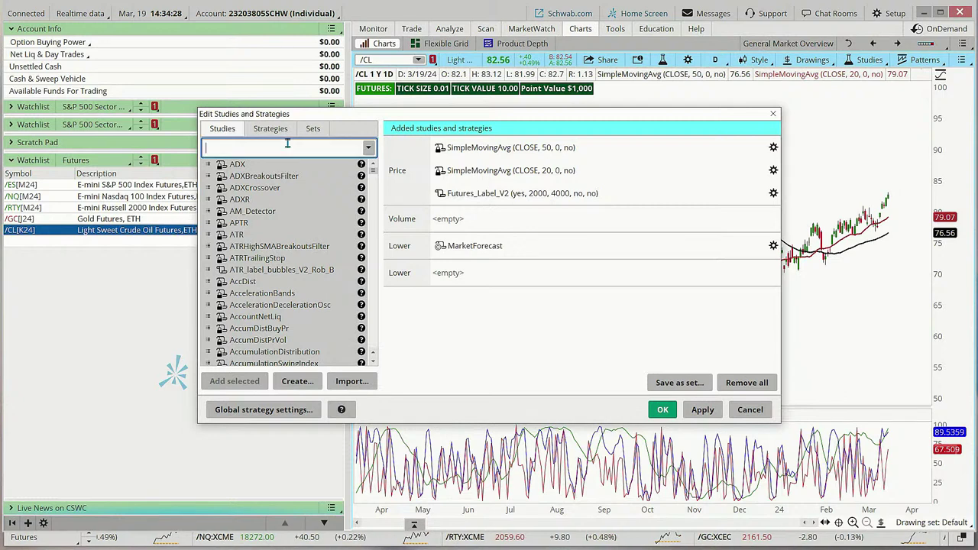
pyautogui.write('trest')
pyautogui.press('BackSpace')
pyautogui.press('BackSpace')
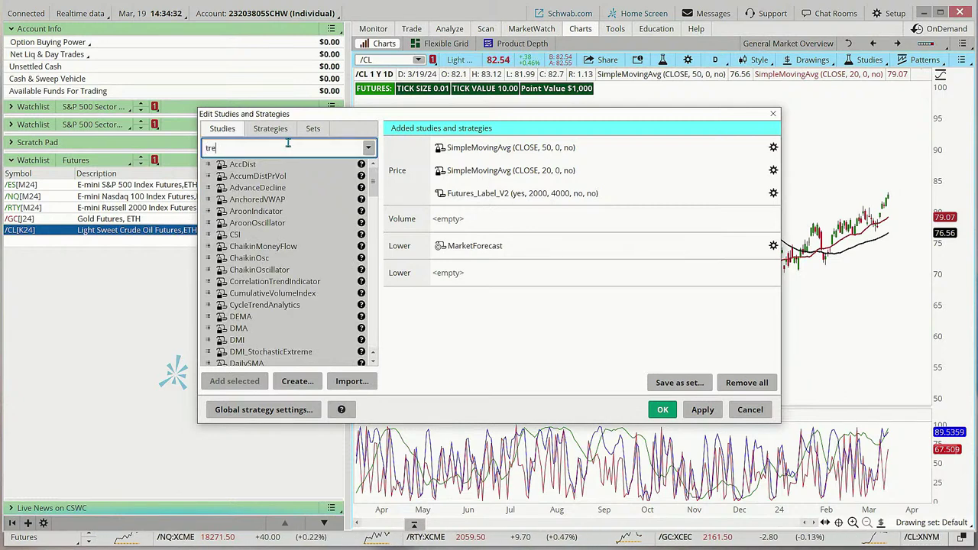
pyautogui.press('BackSpace')
pyautogui.press('BackSpace')
pyautogui.write('es')
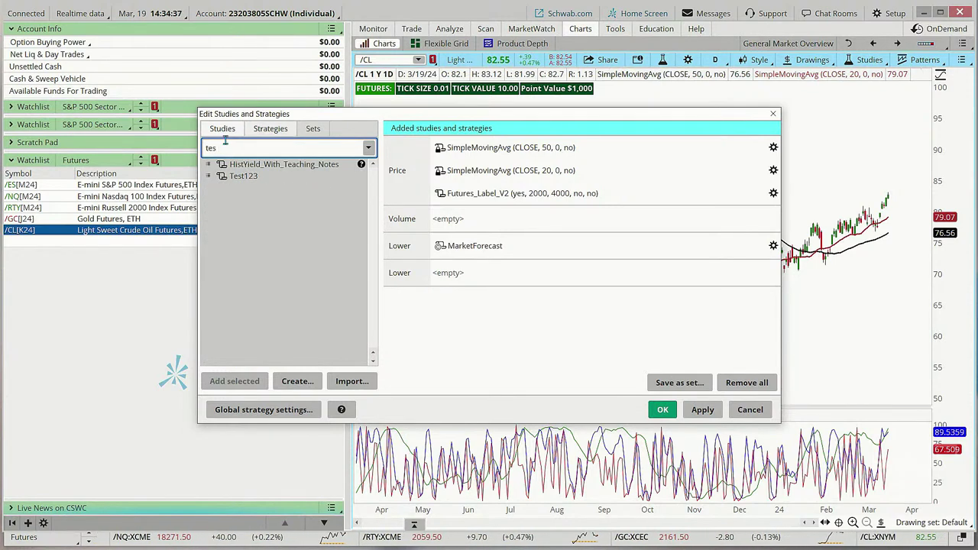
pyautogui.click(242, 177)
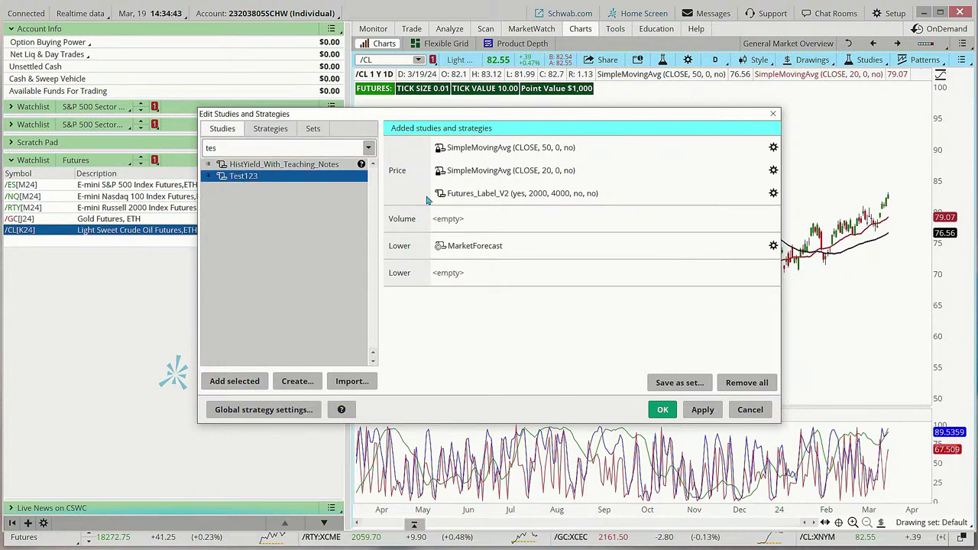
pyautogui.click(467, 195)
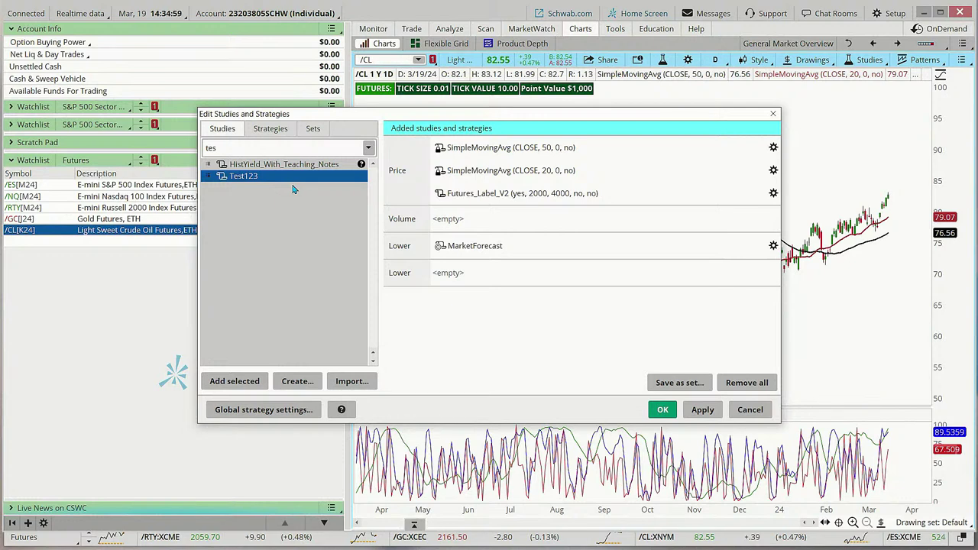
pyautogui.click(236, 147)
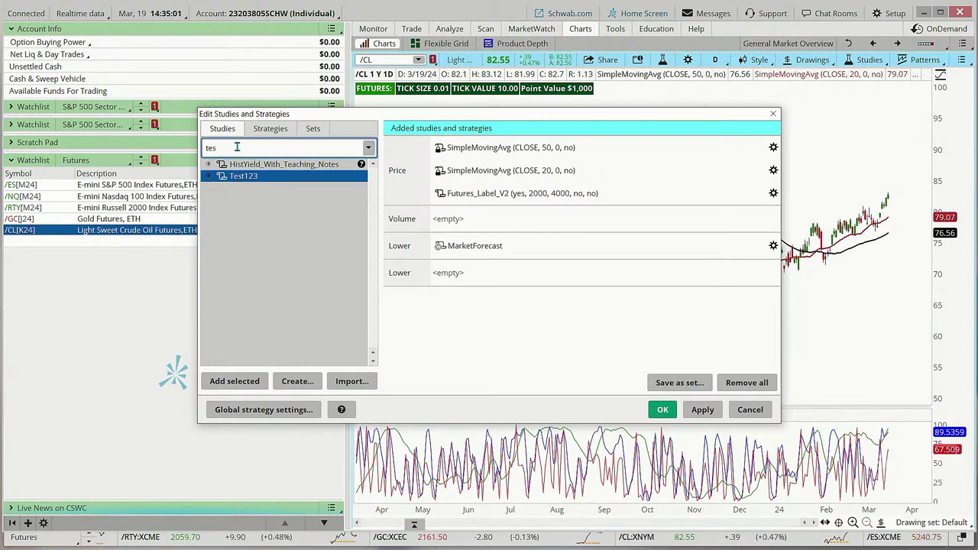
pyautogui.press('BackSpace')
pyautogui.press('BackSpace')
pyautogui.press('BackSpace')
# Step: Add the Comparison_RS_V2 (SPX, Detailed) study to the /CL chart and apply it
pyautogui.write('comp')
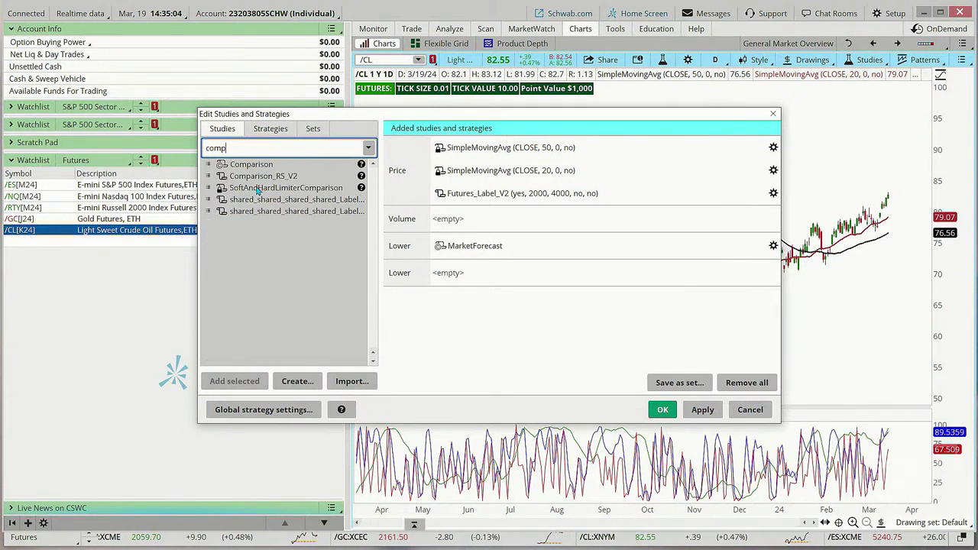
pyautogui.click(262, 177)
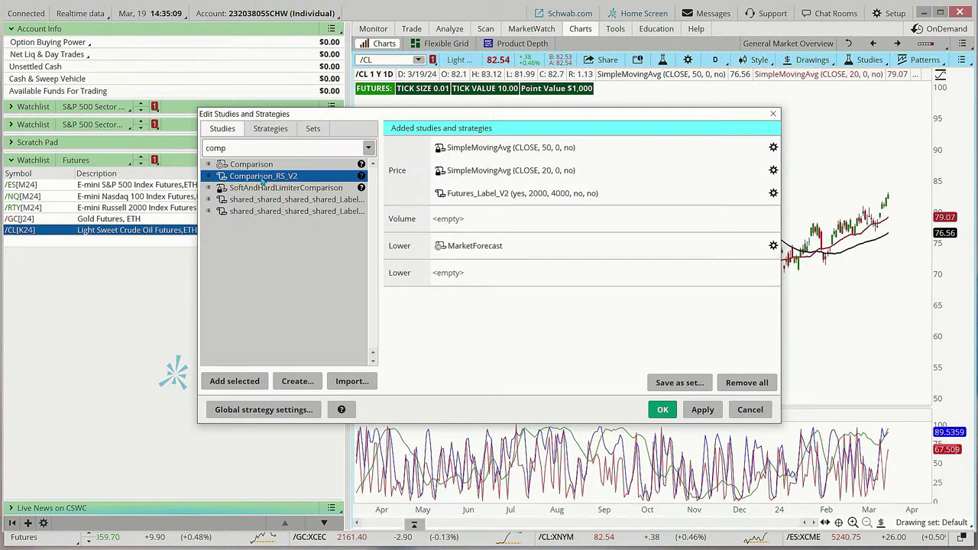
pyautogui.click(234, 380)
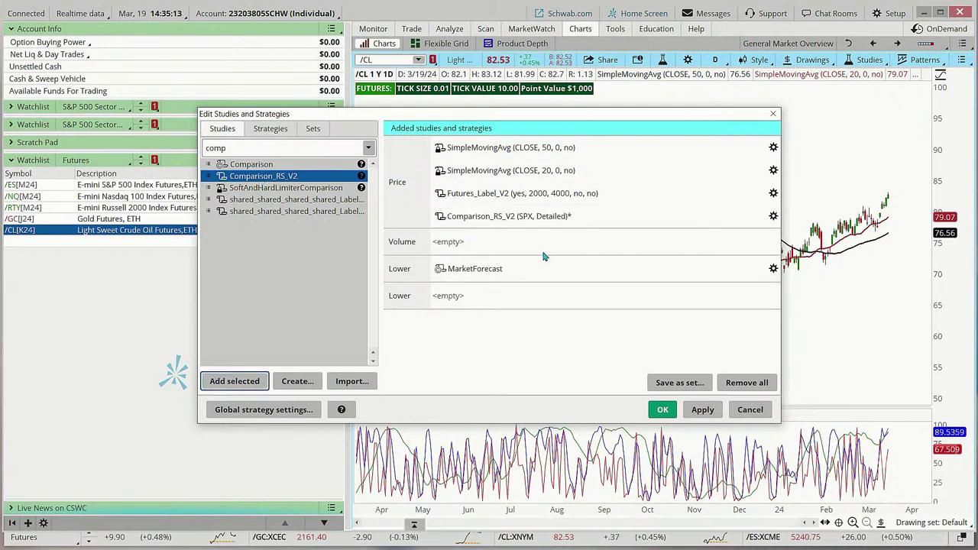
pyautogui.click(696, 410)
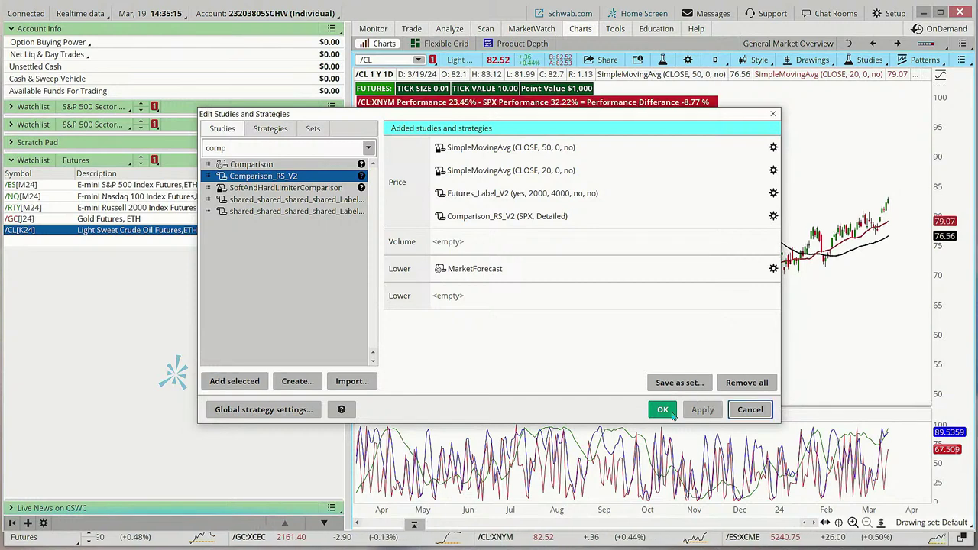
pyautogui.click(663, 410)
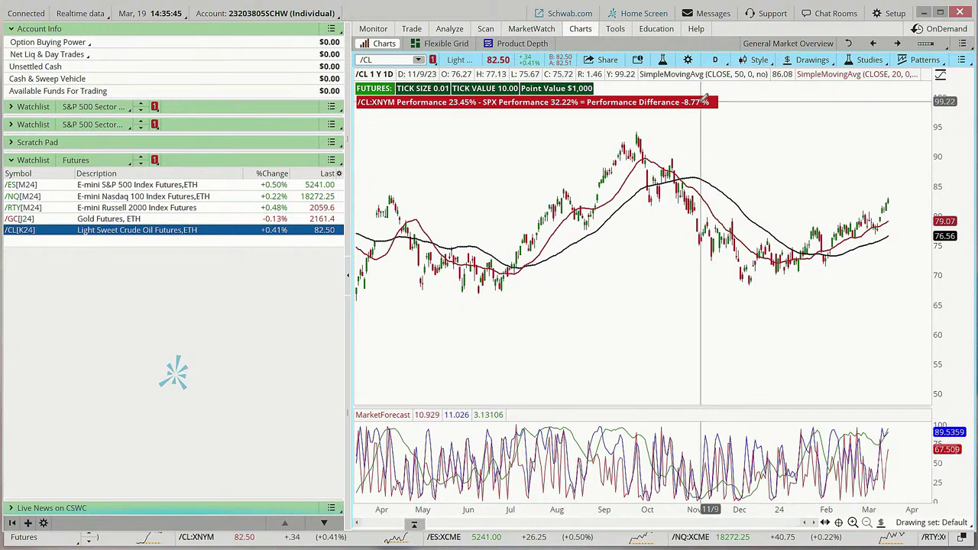
# Step: Change the chart symbol from /CL to AAPL
pyautogui.click(373, 60)
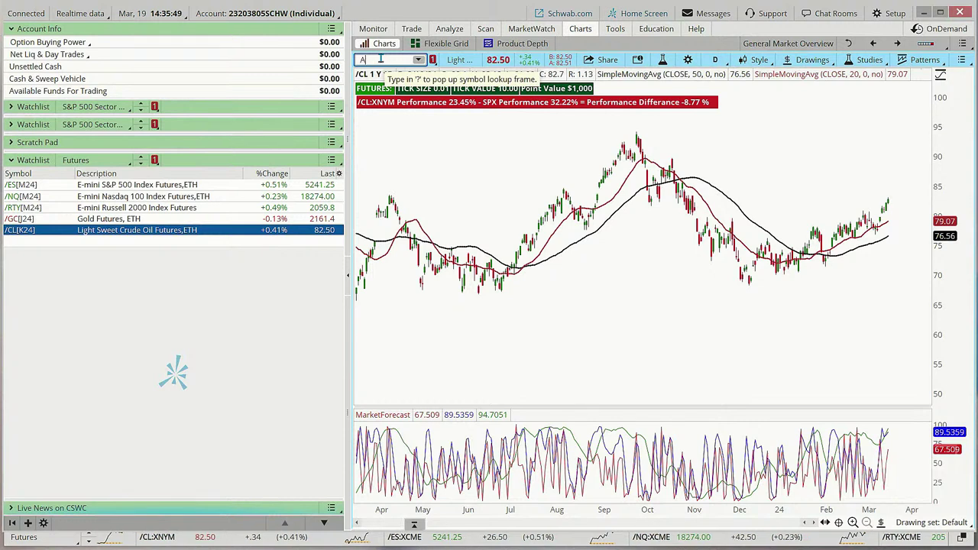
pyautogui.write('AP')
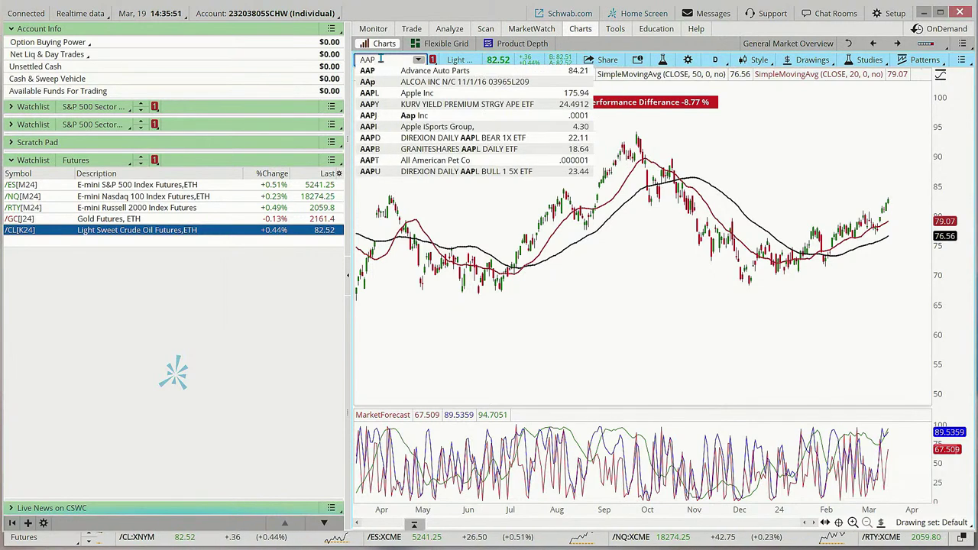
pyautogui.write('L')
pyautogui.press('Return')
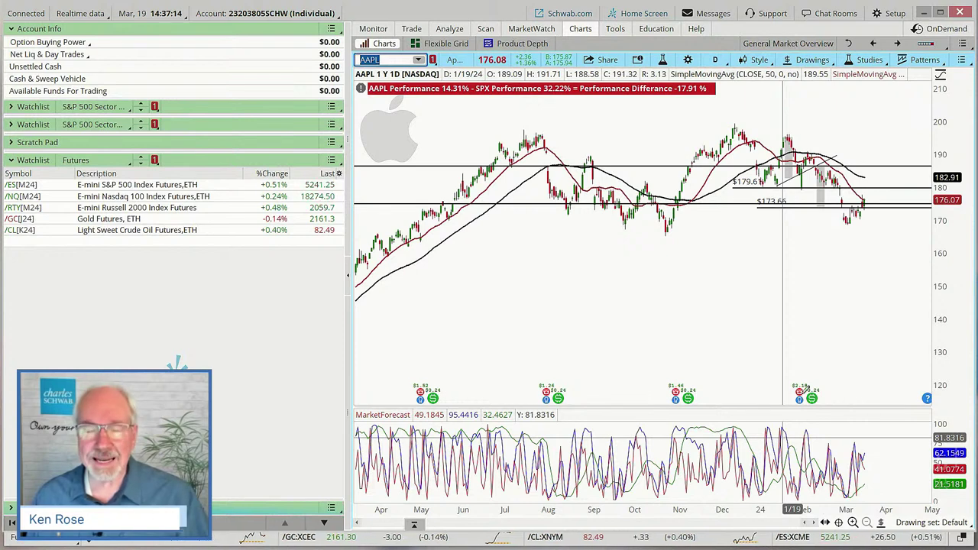
# Step: Search 'marketf' in Edit Studies and add the MarketforeCast_KR_v2 study
pyautogui.click(864, 61)
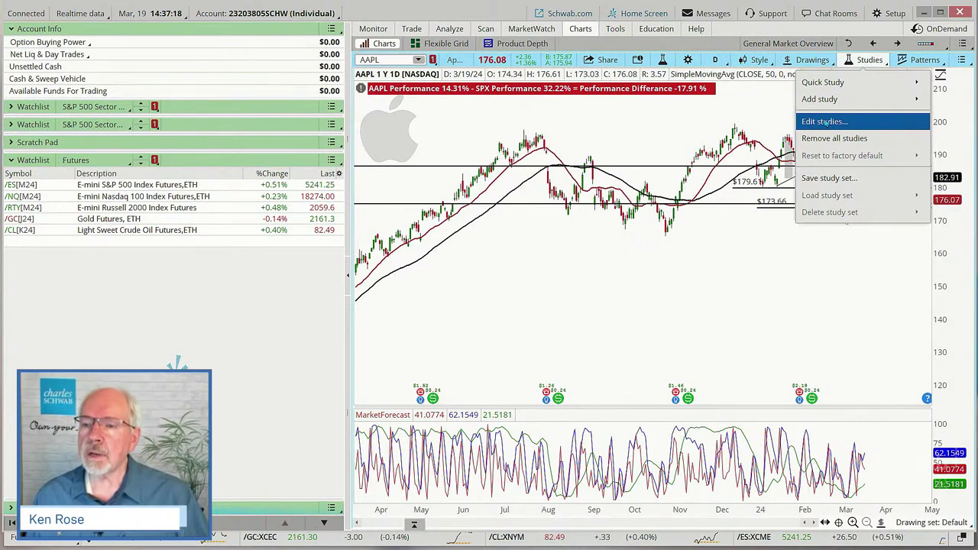
pyautogui.click(824, 123)
pyautogui.click(243, 148)
pyautogui.write('market')
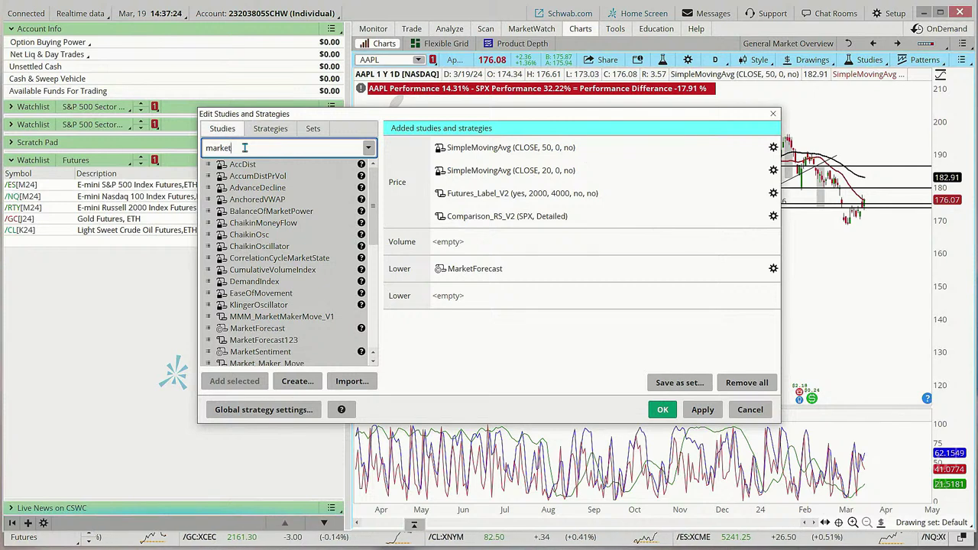
pyautogui.write('fo')
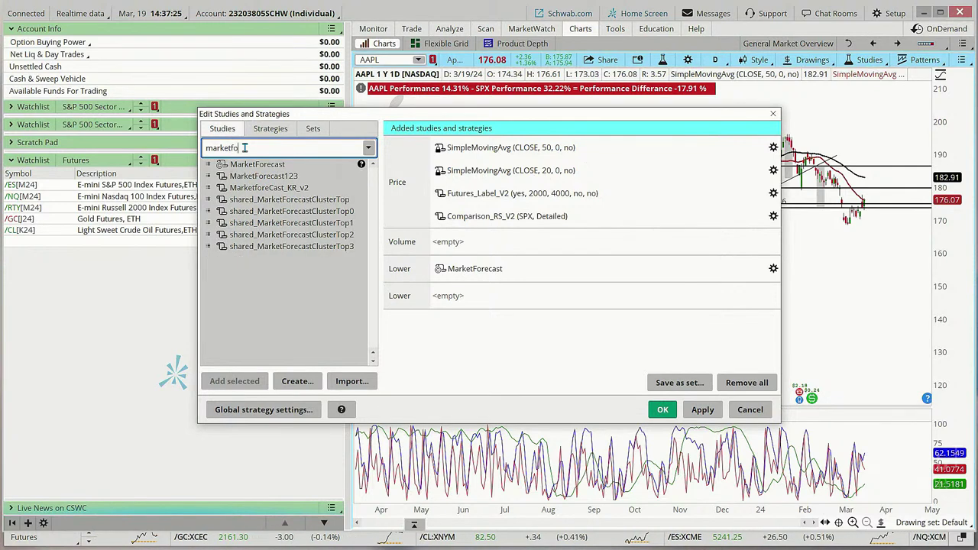
pyautogui.click(277, 189)
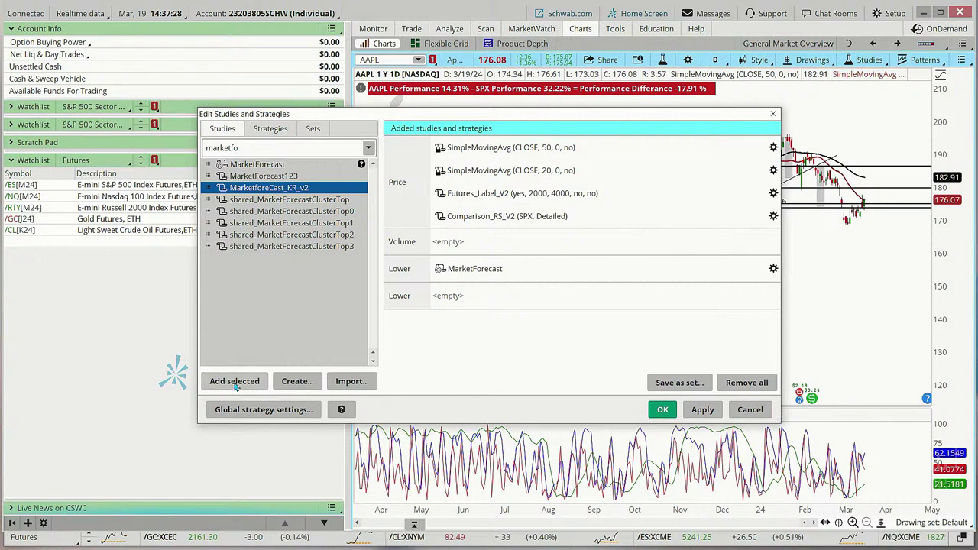
pyautogui.click(235, 383)
# Step: Delete the old MarketForecast lower study and apply the changes
pyautogui.moveTo(496, 271)
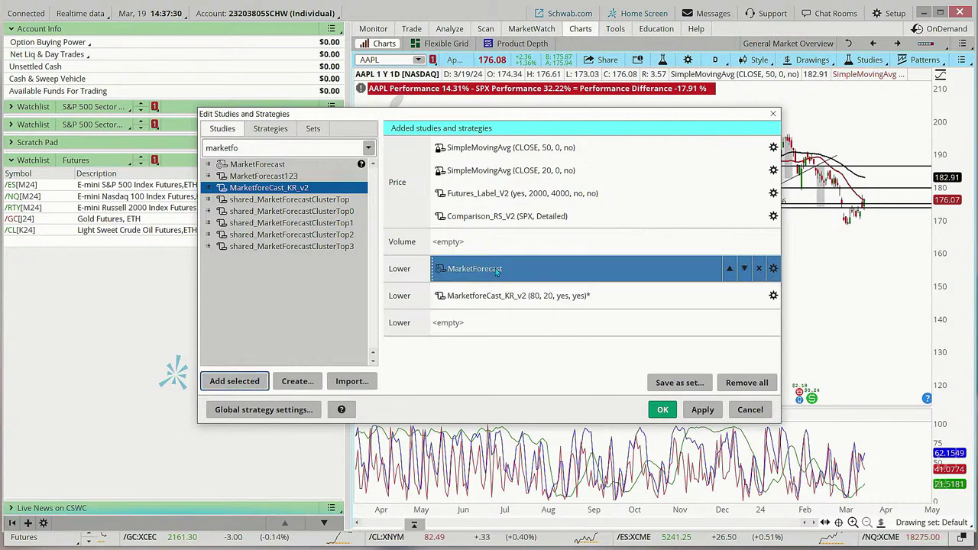
pyautogui.click(758, 268)
pyautogui.click(702, 410)
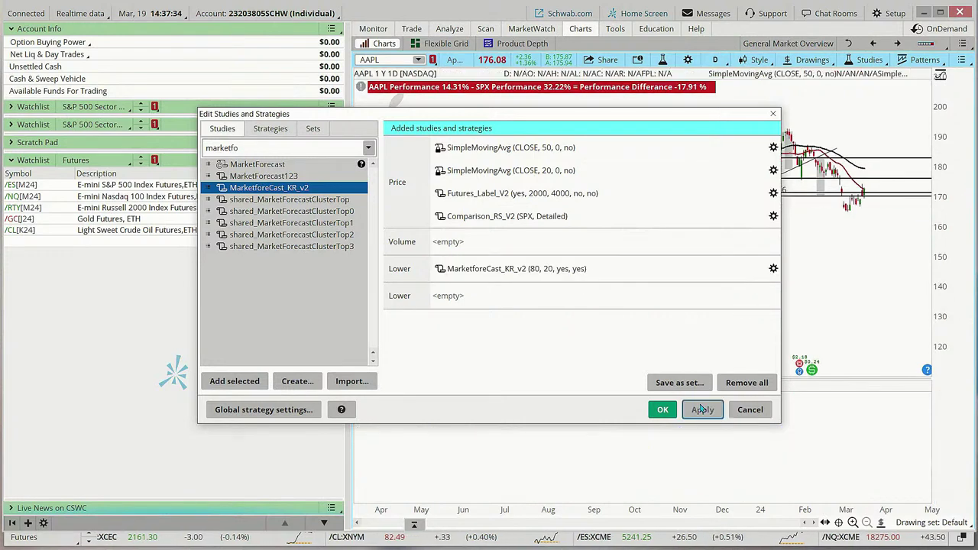
pyautogui.click(662, 410)
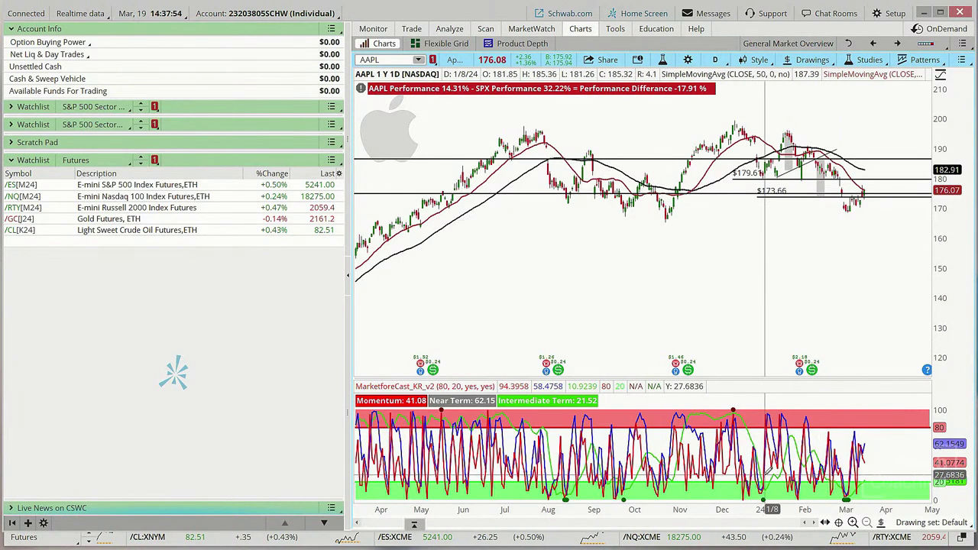
# Step: Collapse the left sidebar to widen the chart and load /ES futures
pyautogui.click(346, 278)
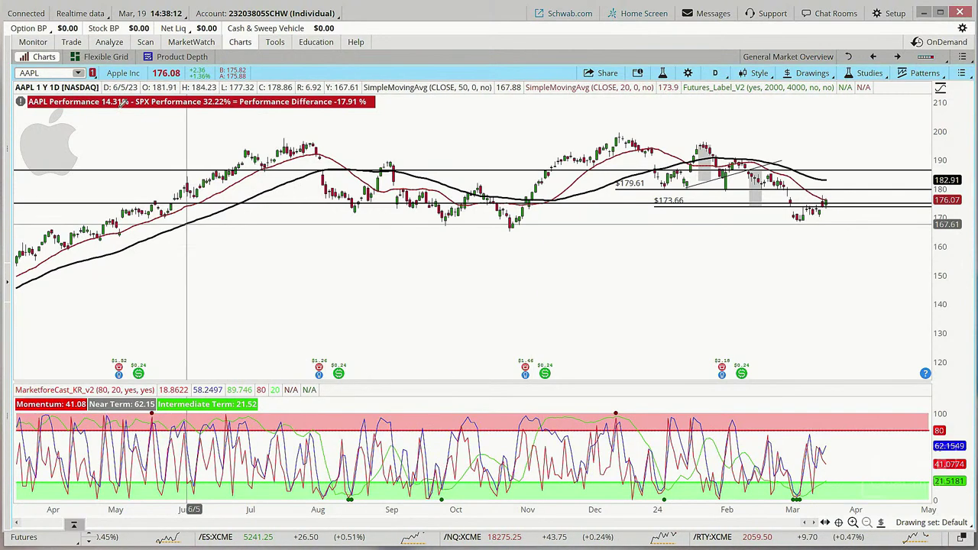
pyautogui.click(46, 73)
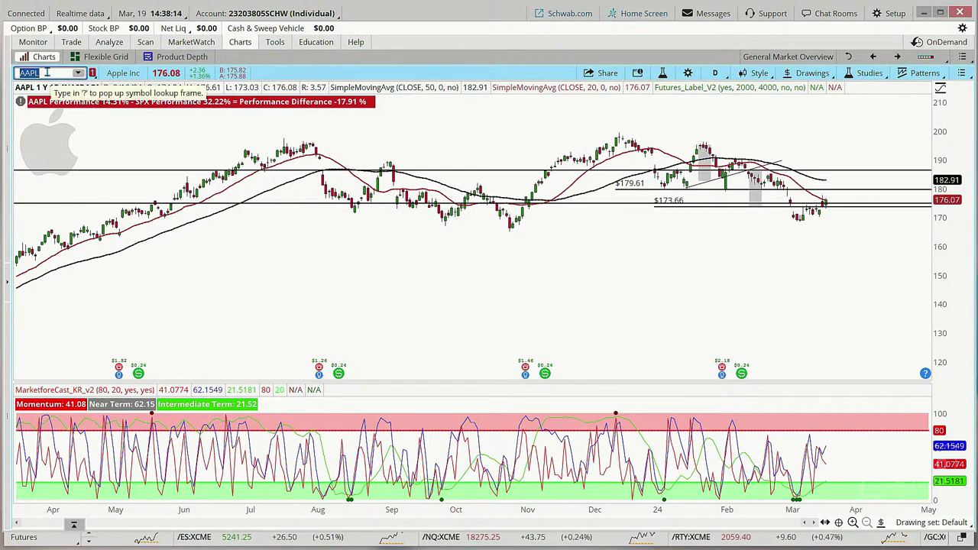
pyautogui.write('/ES')
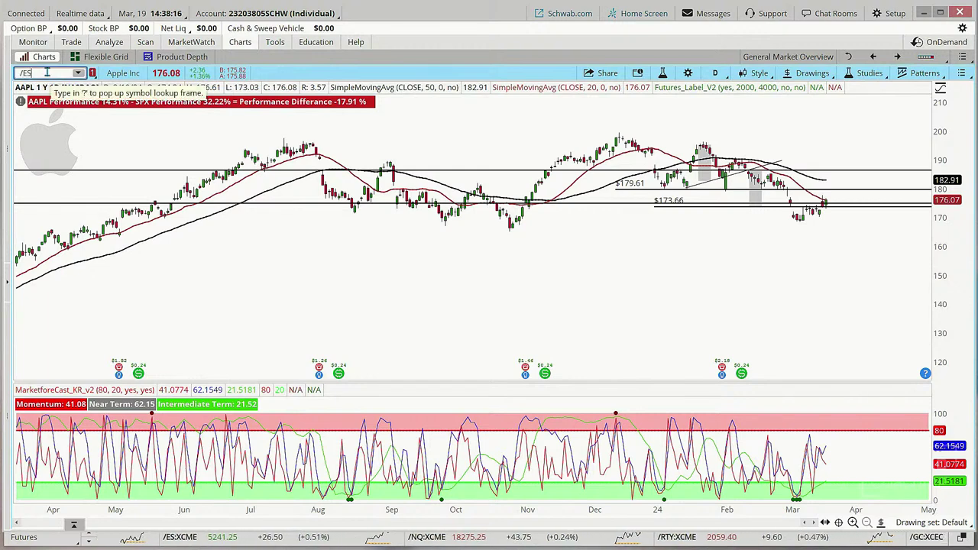
pyautogui.press('Return')
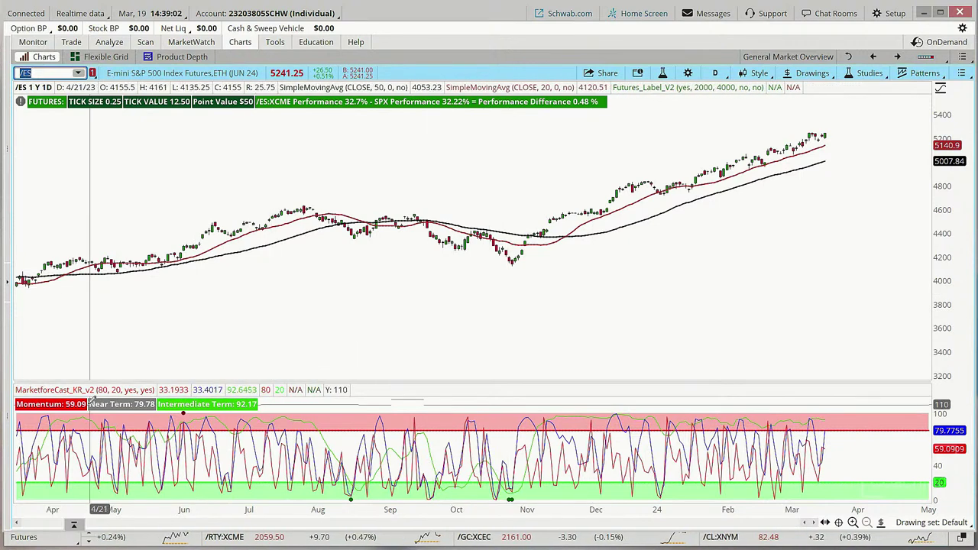
# Step: Add the MarketForecastKR strategy from the Strategies tab to the /ES chart
pyautogui.click(869, 72)
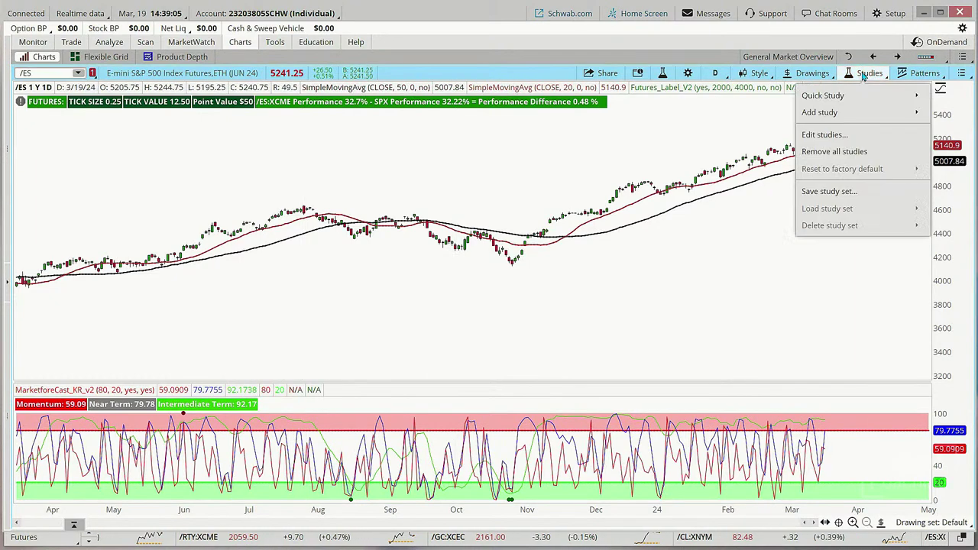
pyautogui.click(827, 136)
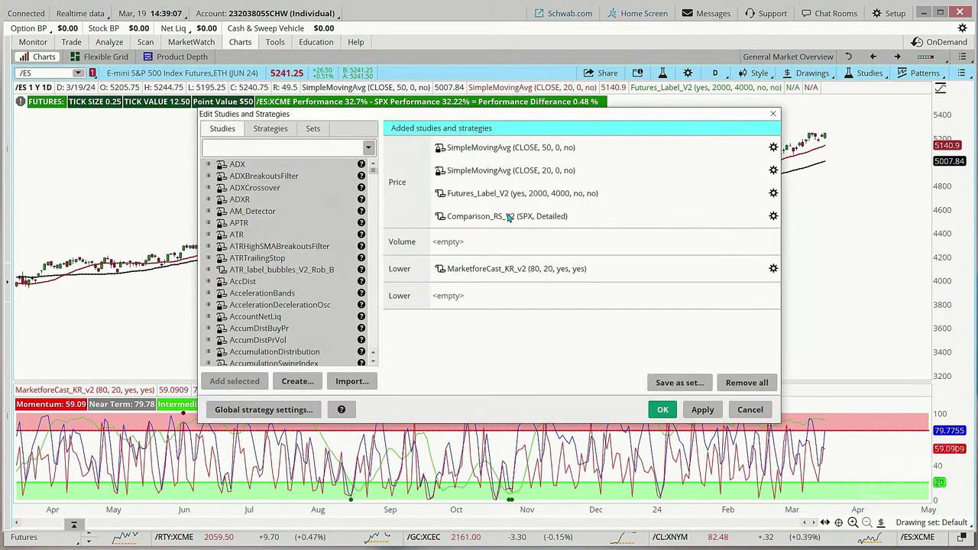
pyautogui.click(278, 131)
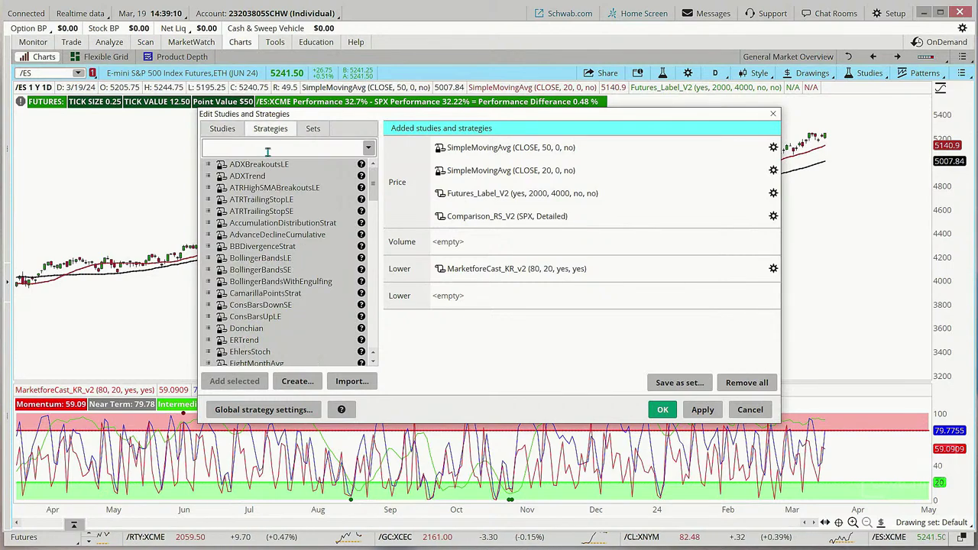
pyautogui.click(268, 151)
pyautogui.write('mark')
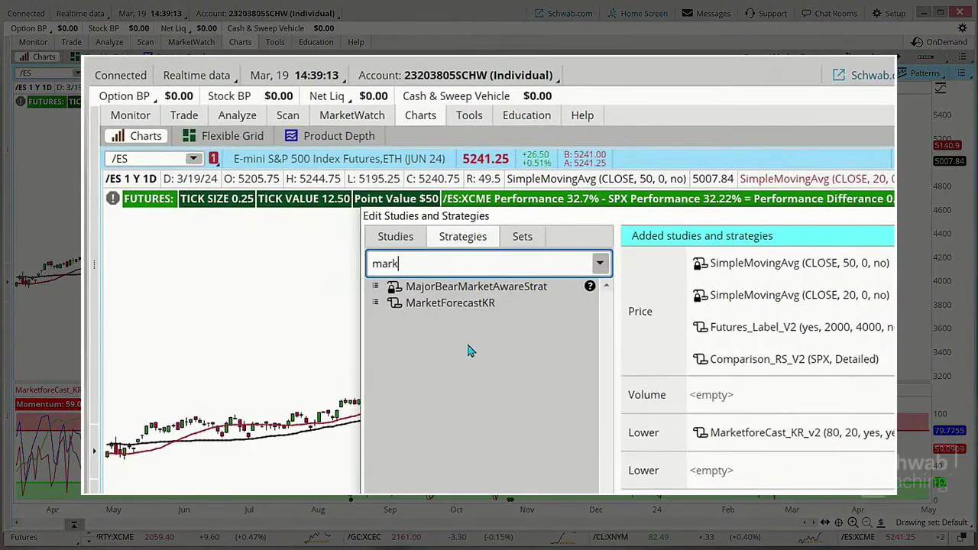
pyautogui.click(450, 306)
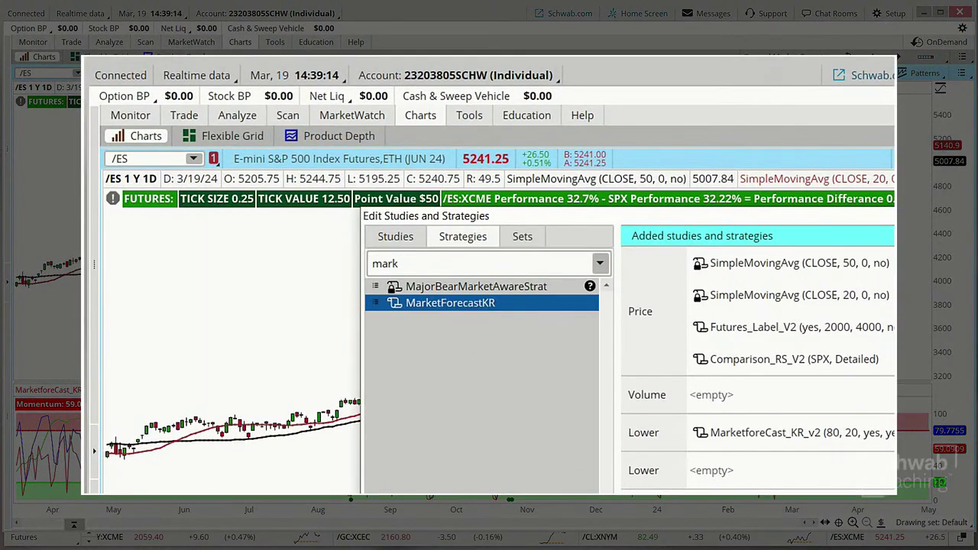
pyautogui.doubleClick(450, 302)
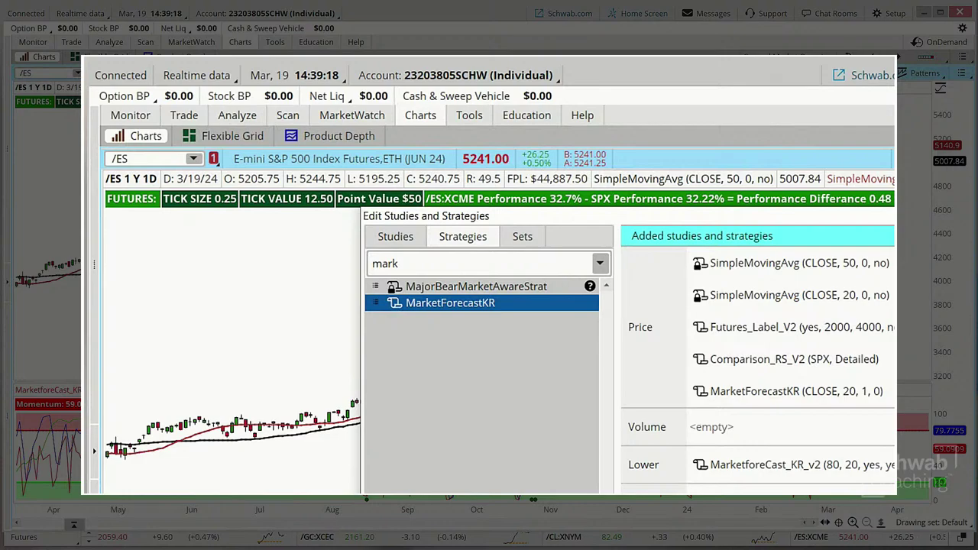
pyautogui.press('Return')
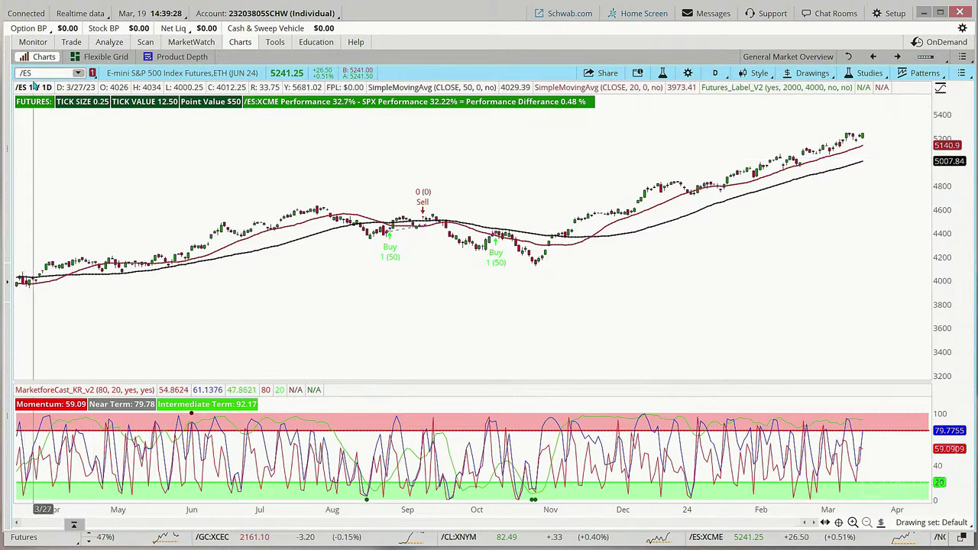
# Step: Set the /ES daily chart's time interval to 2 years
pyautogui.moveTo(33, 88)
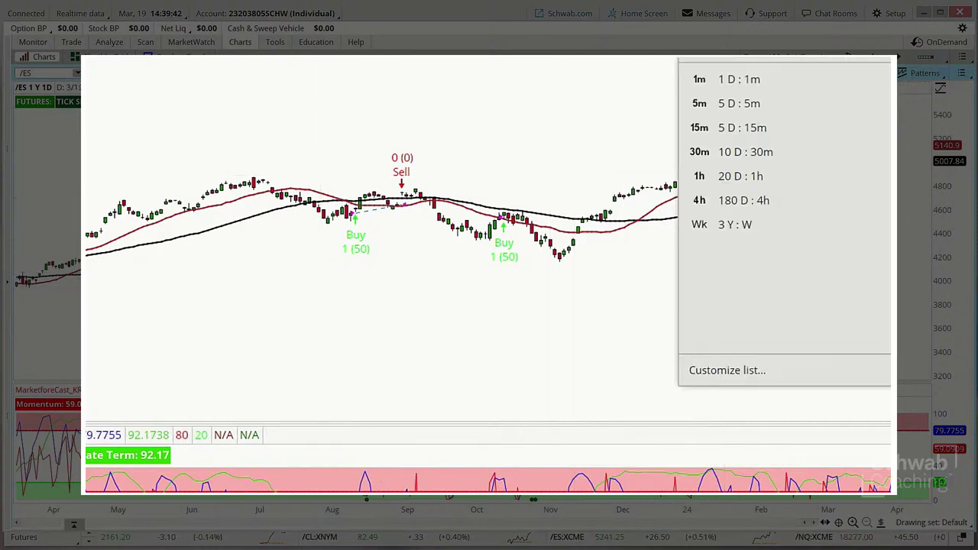
pyautogui.click(711, 336)
pyautogui.click(760, 174)
pyautogui.click(752, 204)
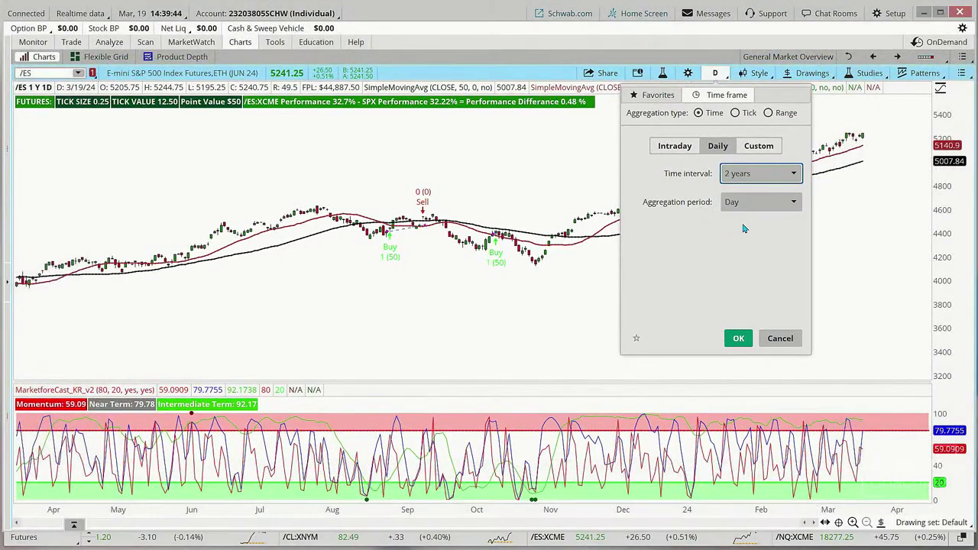
pyautogui.click(738, 339)
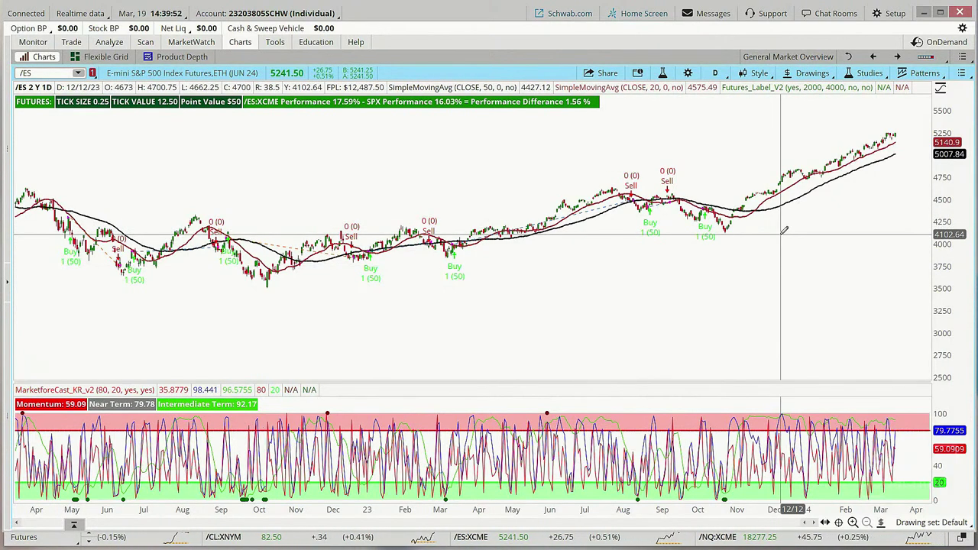
pyautogui.rightClick(706, 219)
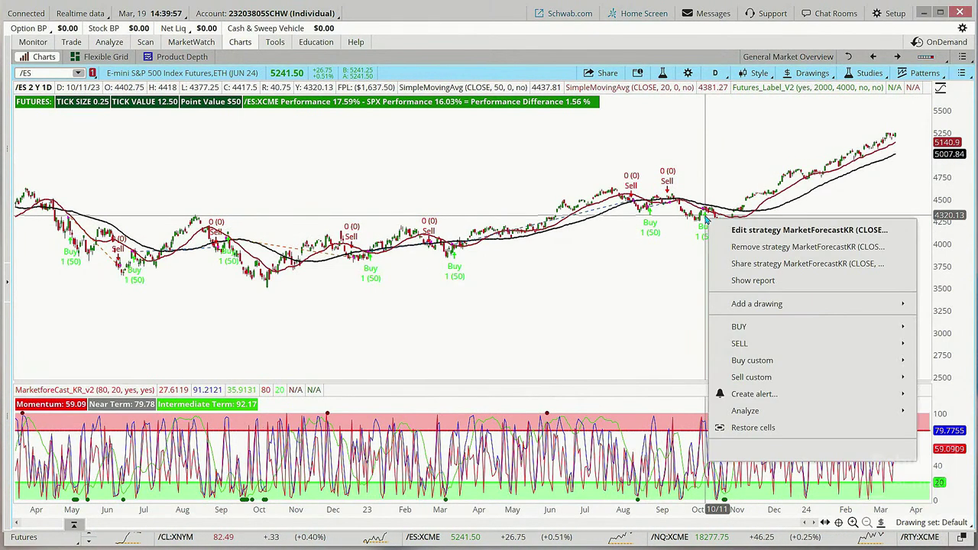
pyautogui.click(743, 279)
pyautogui.moveTo(562, 143); pyautogui.dragTo(512, 66)
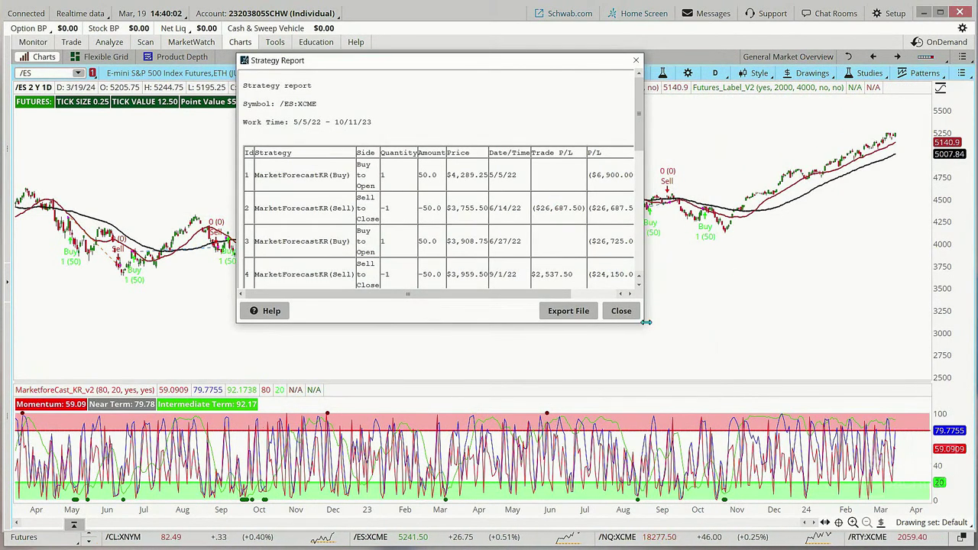
pyautogui.moveTo(646, 324); pyautogui.dragTo(862, 405)
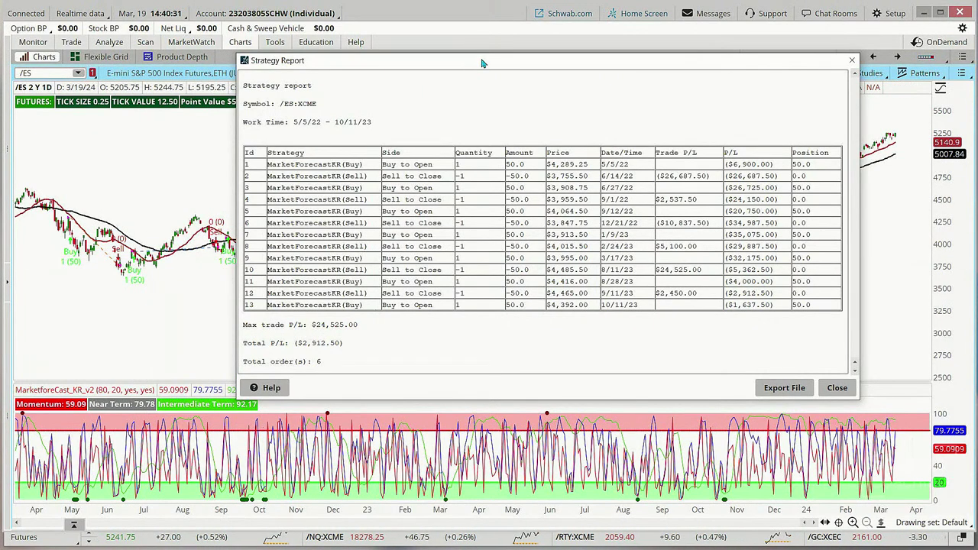
pyautogui.moveTo(482, 63); pyautogui.dragTo(451, 32)
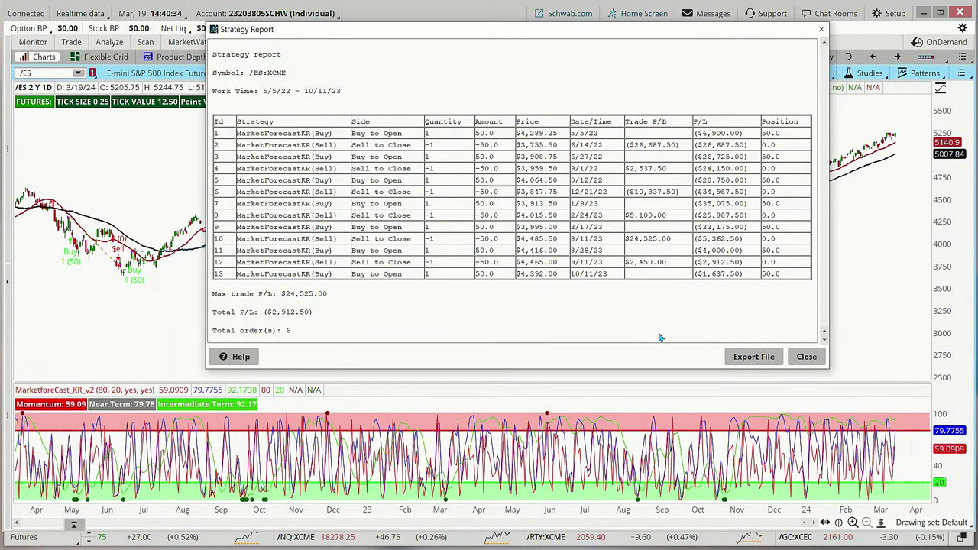
pyautogui.click(807, 356)
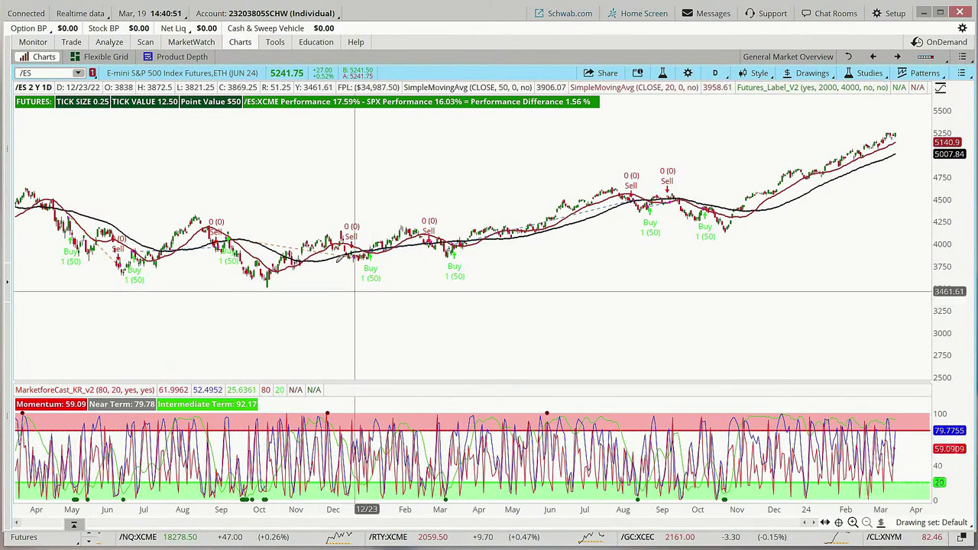
pyautogui.click(8, 285)
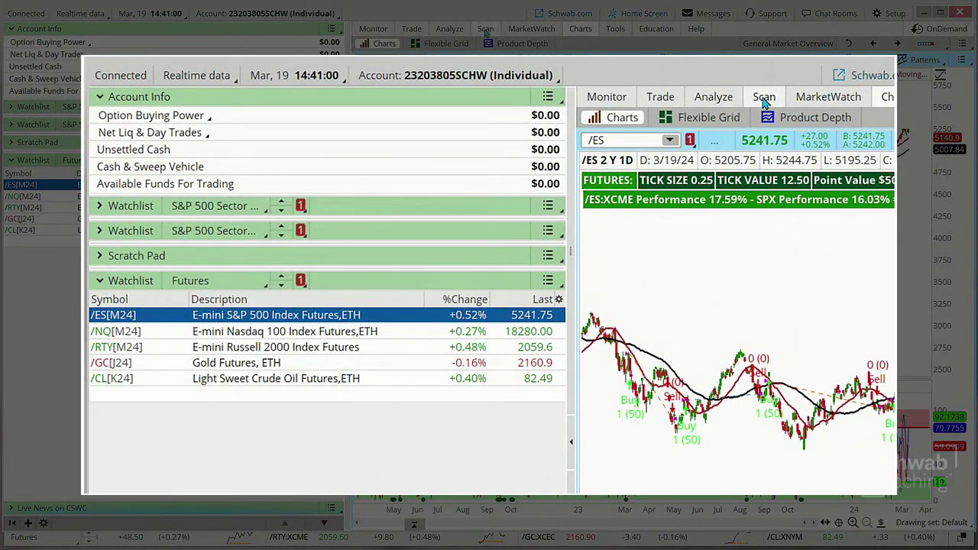
# Step: Visit the Scan page, then show the /ES option chain under Trade > All Products
pyautogui.click(764, 98)
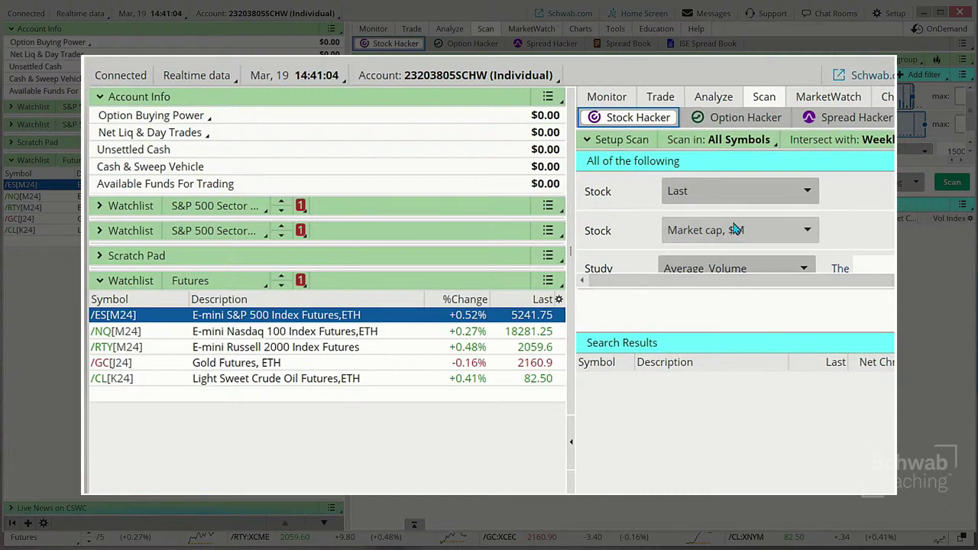
pyautogui.click(660, 97)
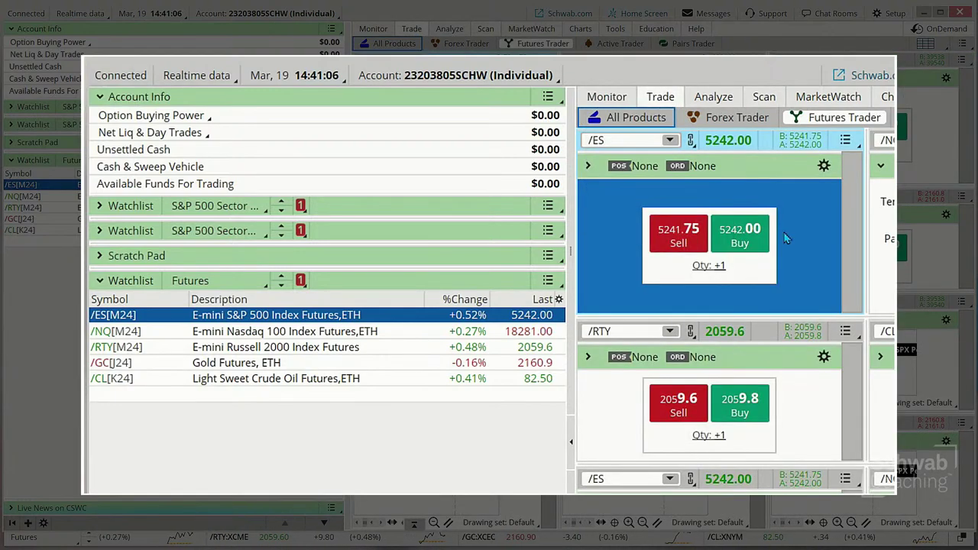
pyautogui.click(667, 121)
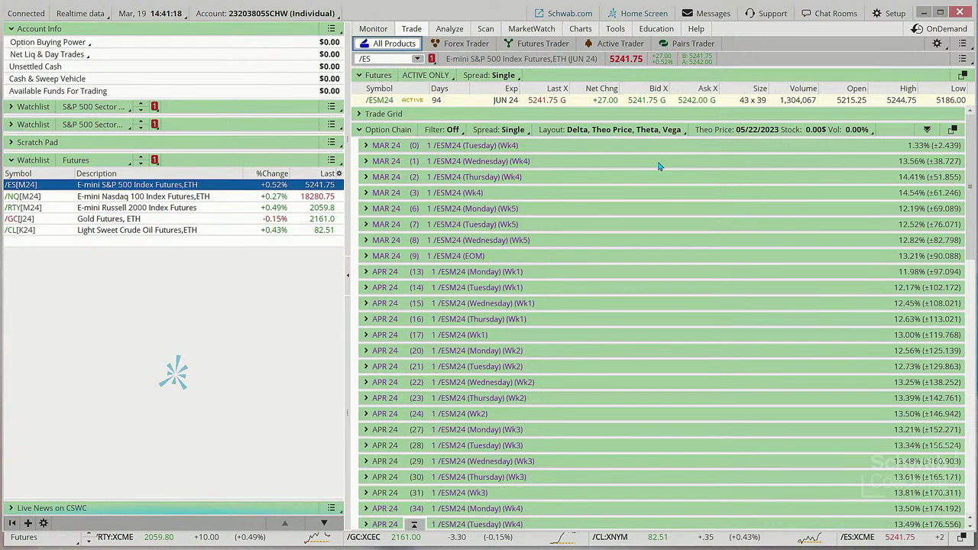
# Step: Switch back to the /ES 2-year daily chart and hide the left account sidebar
pyautogui.moveTo(591, 38)
pyautogui.click(611, 51)
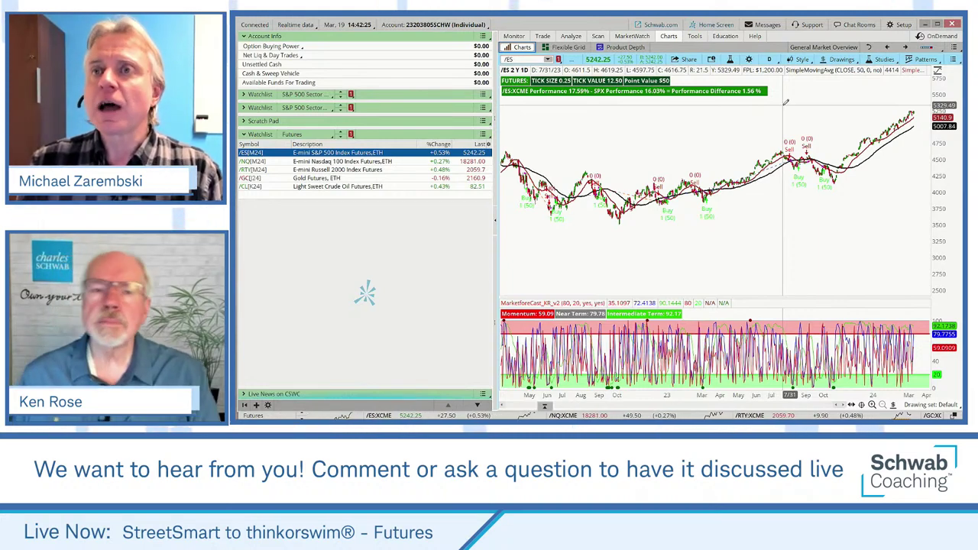
pyautogui.click(496, 223)
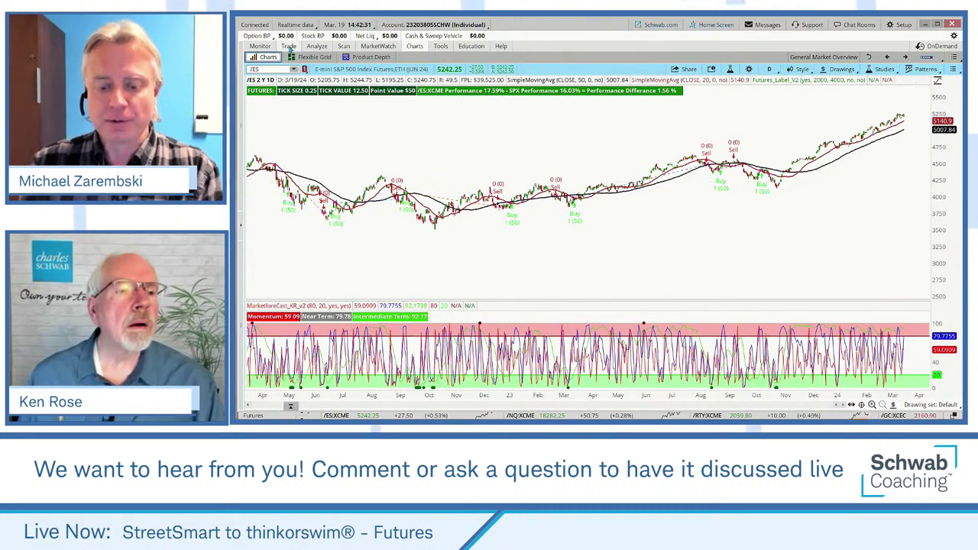
# Step: Choose Active Trader from the Trade tab's list of trading pages
pyautogui.moveTo(290, 48)
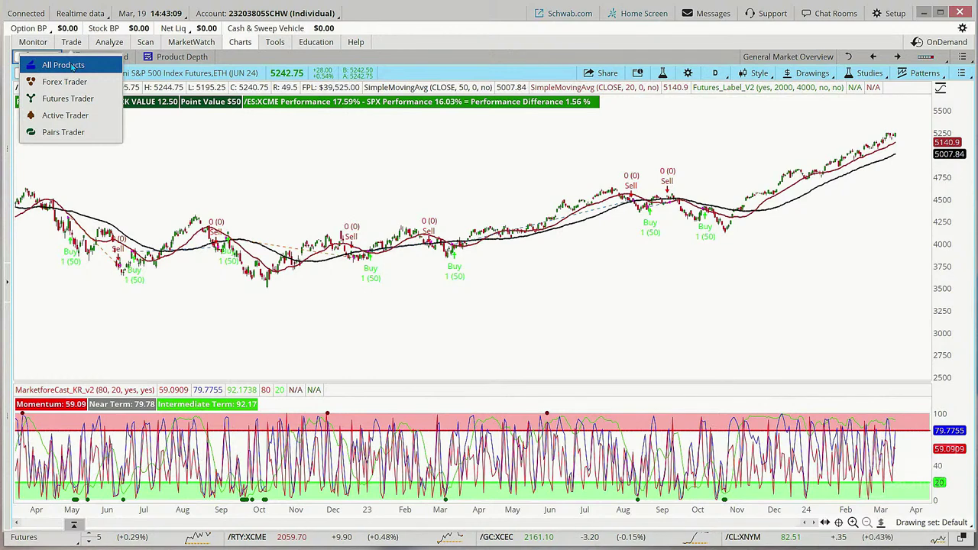
pyautogui.click(65, 116)
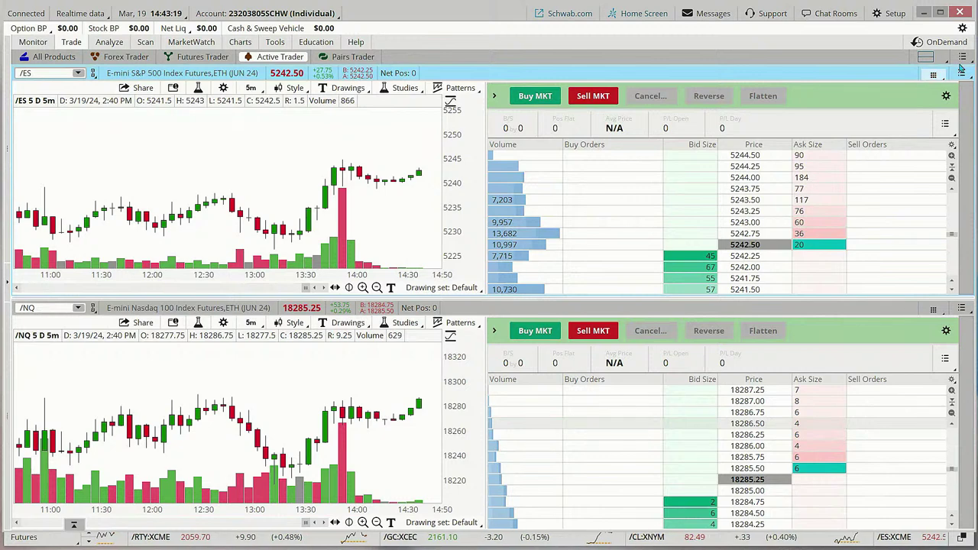
# Step: Widen the /ES order ladder by dragging its chart divider left
pyautogui.click(925, 57)
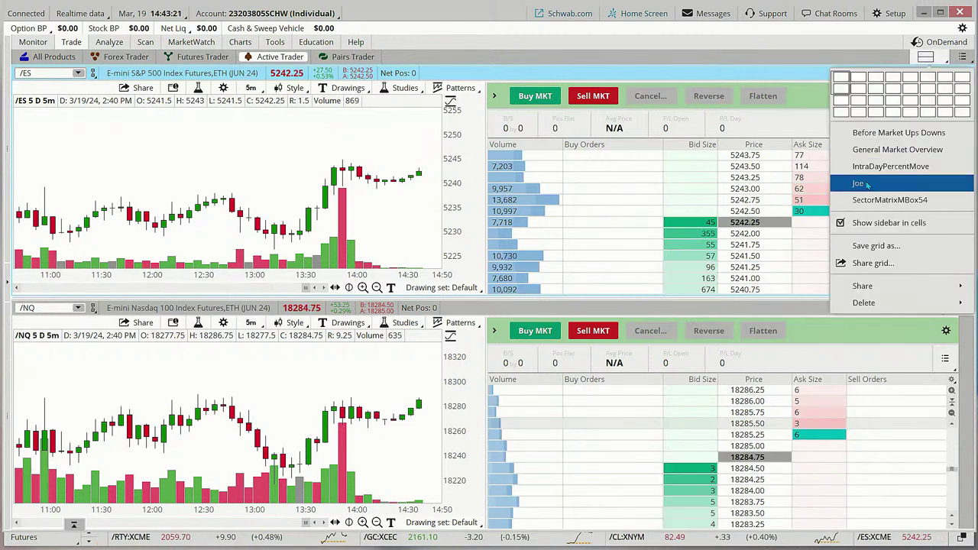
pyautogui.press('Escape')
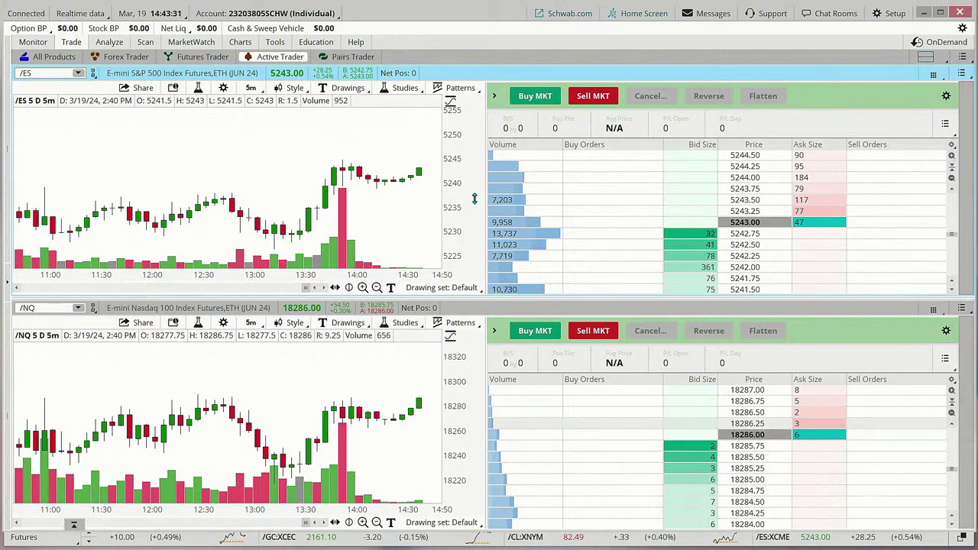
pyautogui.moveTo(482, 199); pyautogui.dragTo(442, 198)
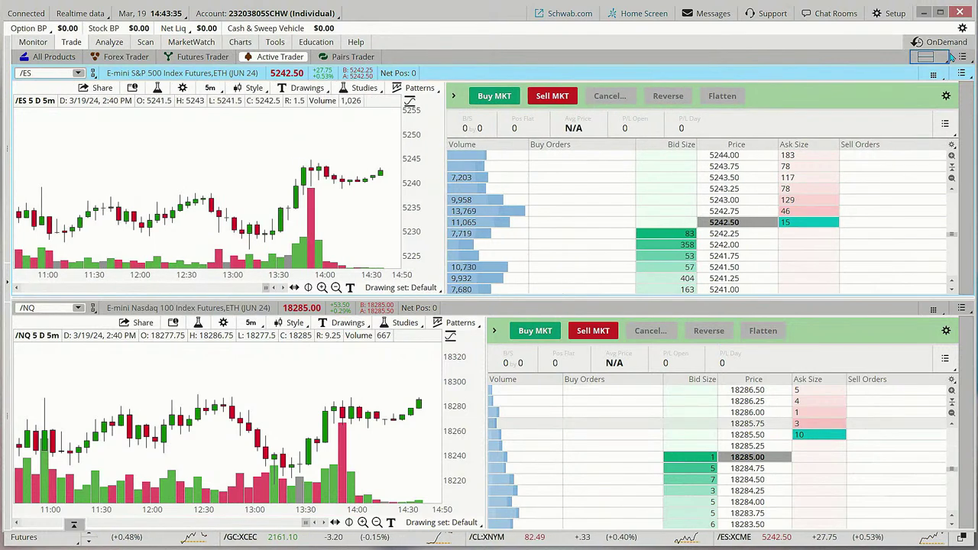
# Step: Browse the grid layout, /ES cell options and layout preset menus, closing each
pyautogui.click(925, 58)
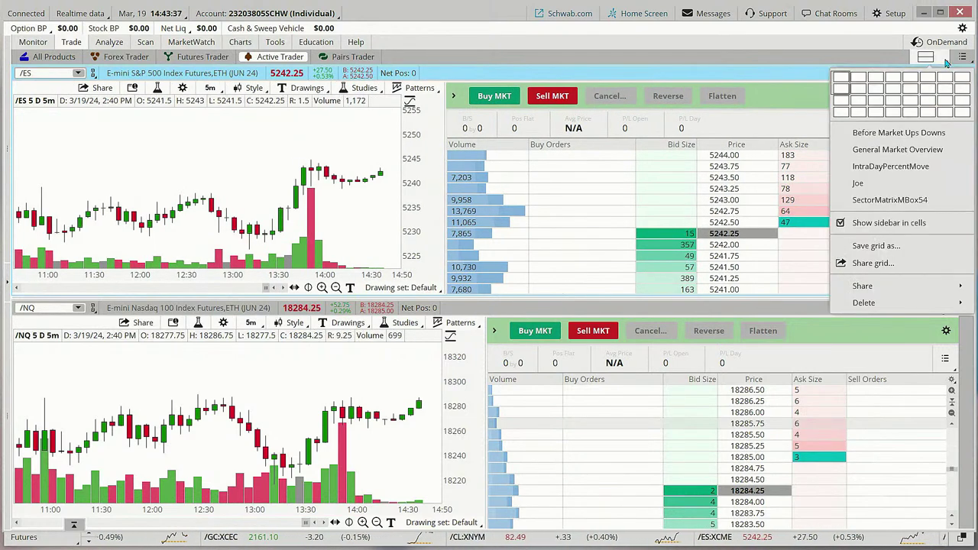
pyautogui.click(825, 61)
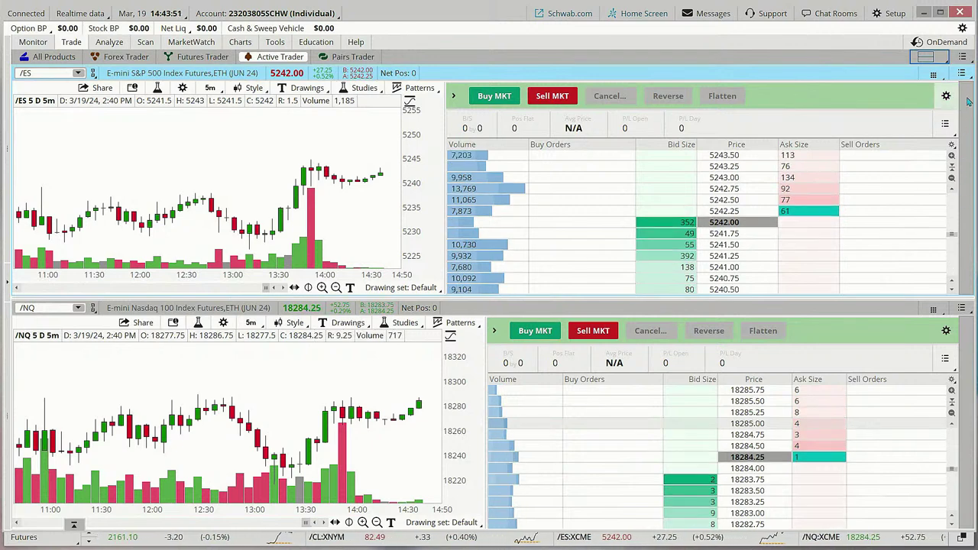
pyautogui.click(962, 74)
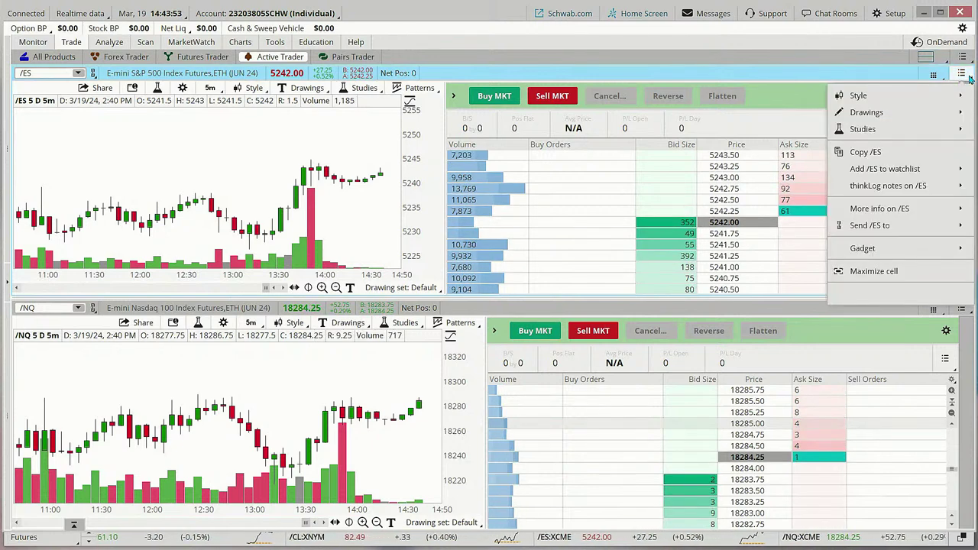
pyautogui.click(892, 77)
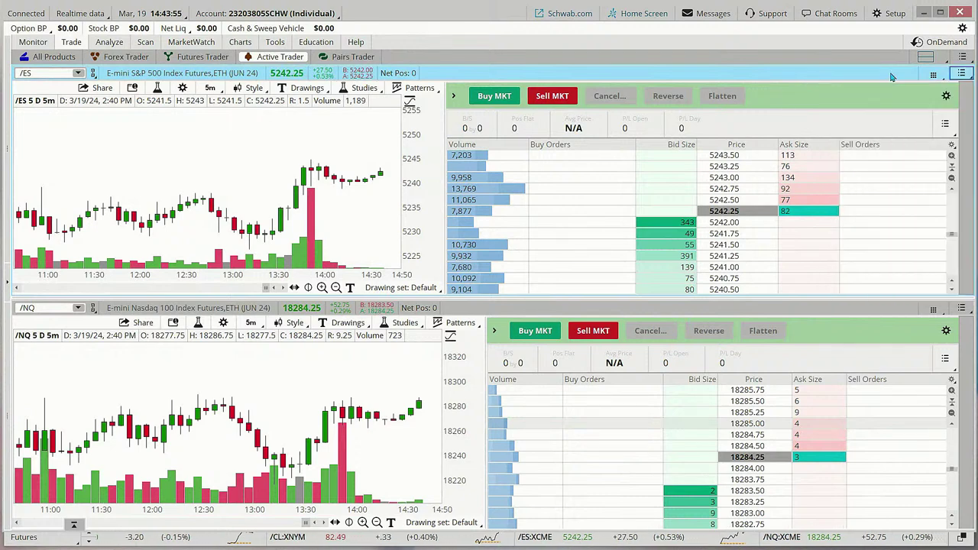
pyautogui.click(933, 76)
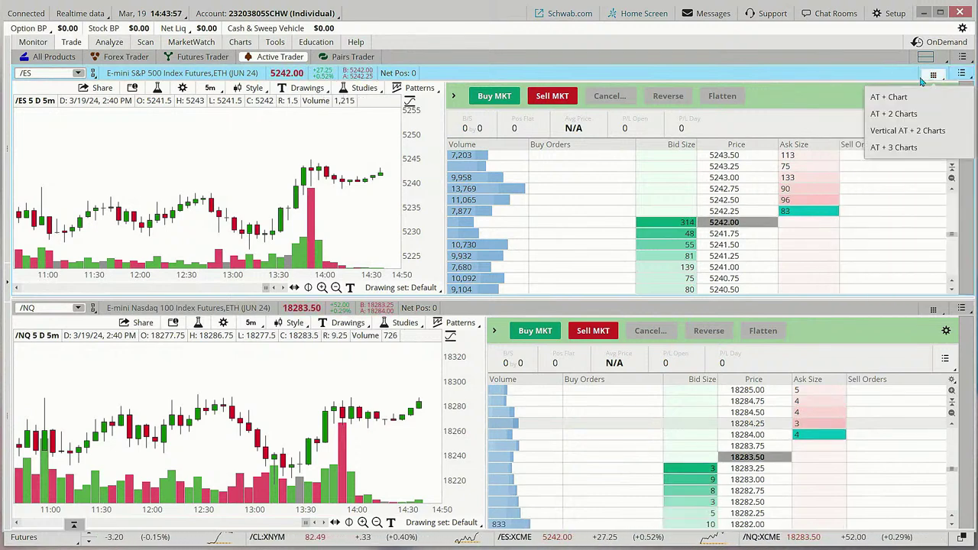
pyautogui.click(933, 75)
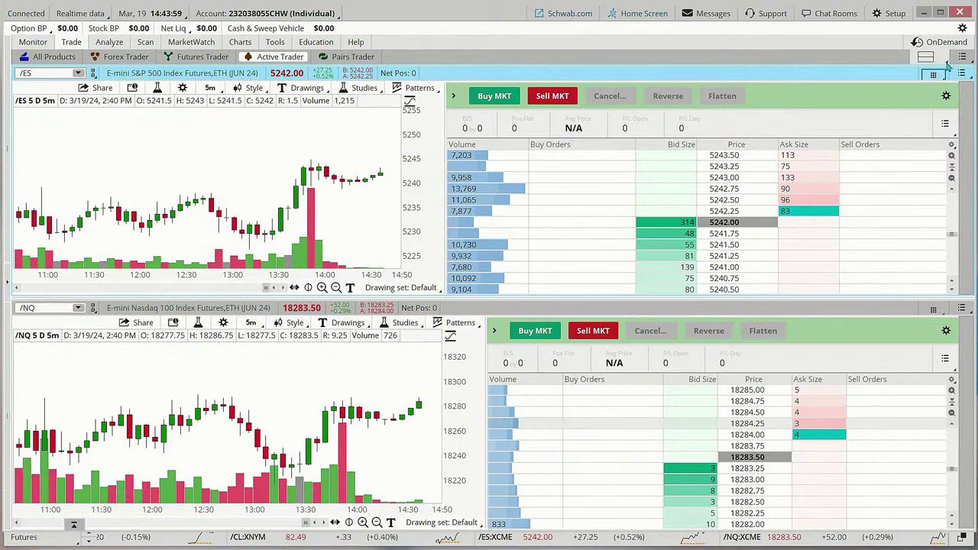
pyautogui.click(946, 64)
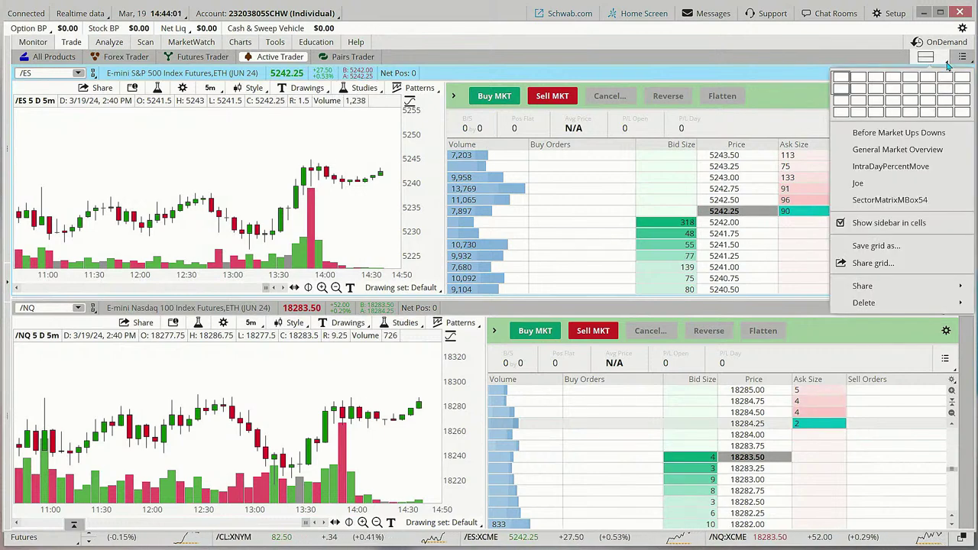
pyautogui.click(962, 61)
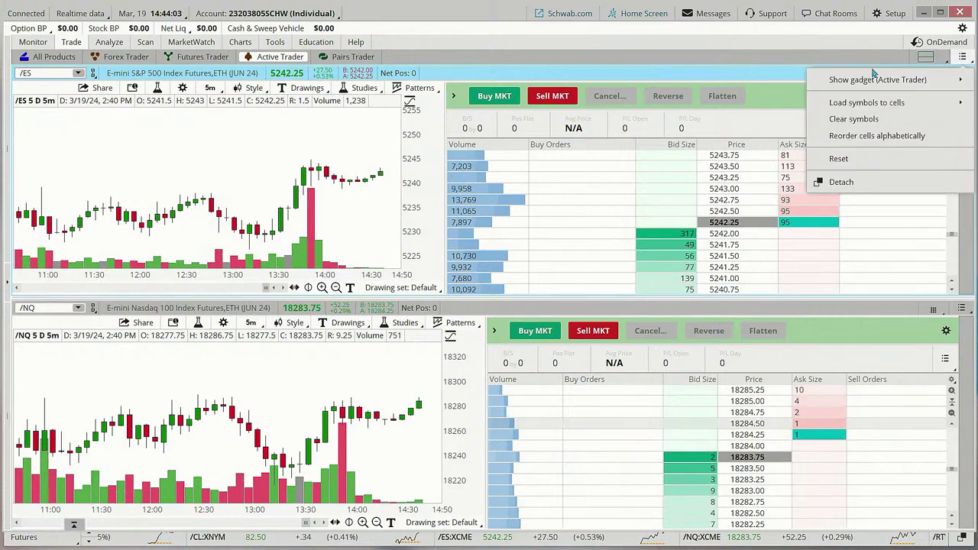
pyautogui.click(809, 60)
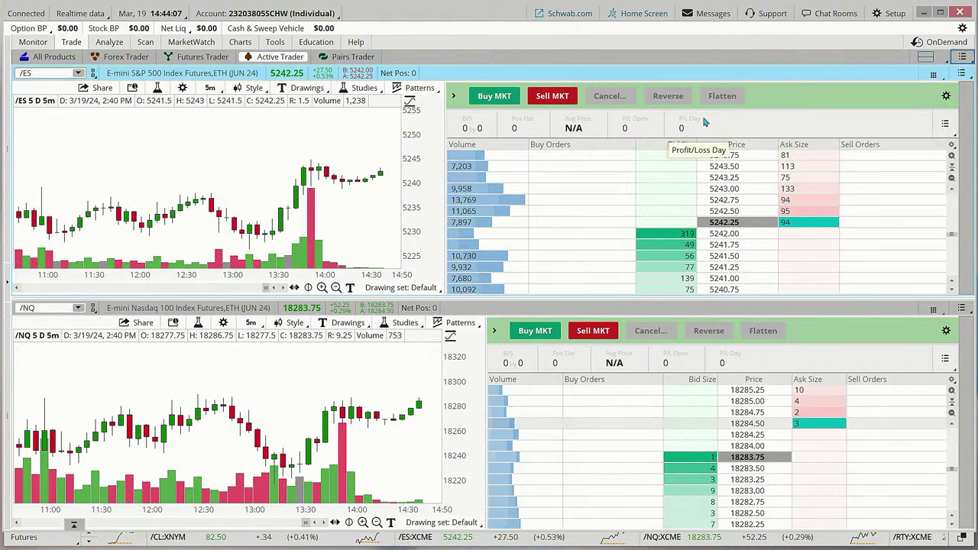
# Step: Open the four-panel Flexible Grid under Charts and inspect its panel and save/customise menus
pyautogui.click(241, 42)
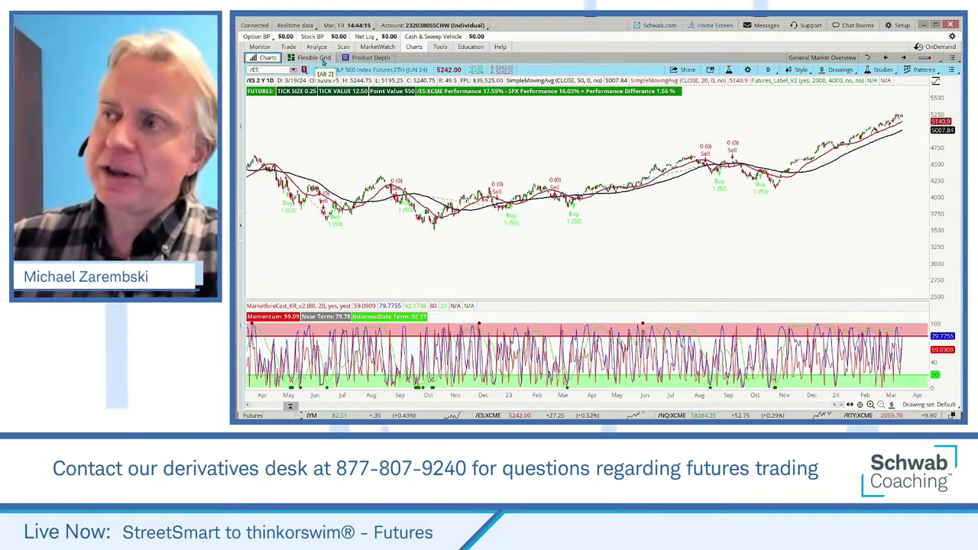
pyautogui.click(324, 63)
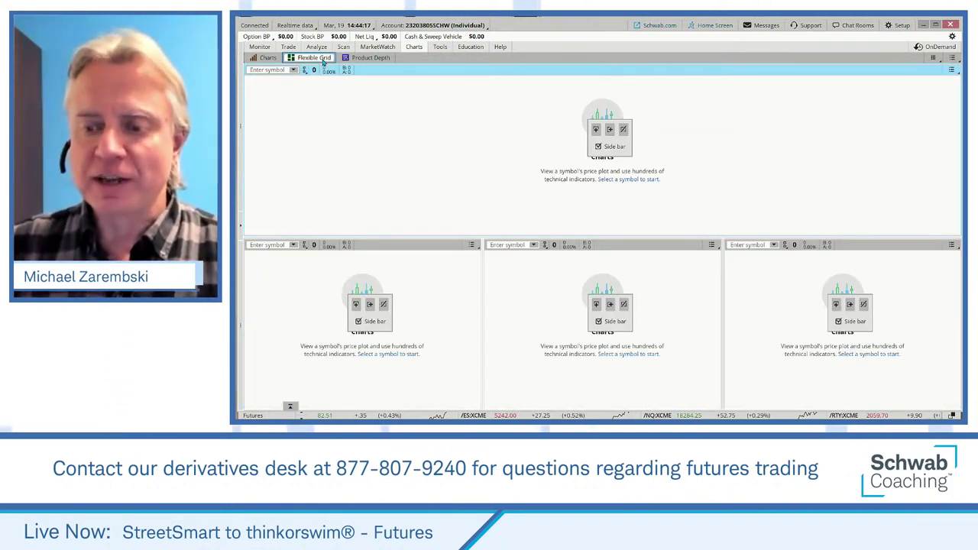
pyautogui.click(951, 70)
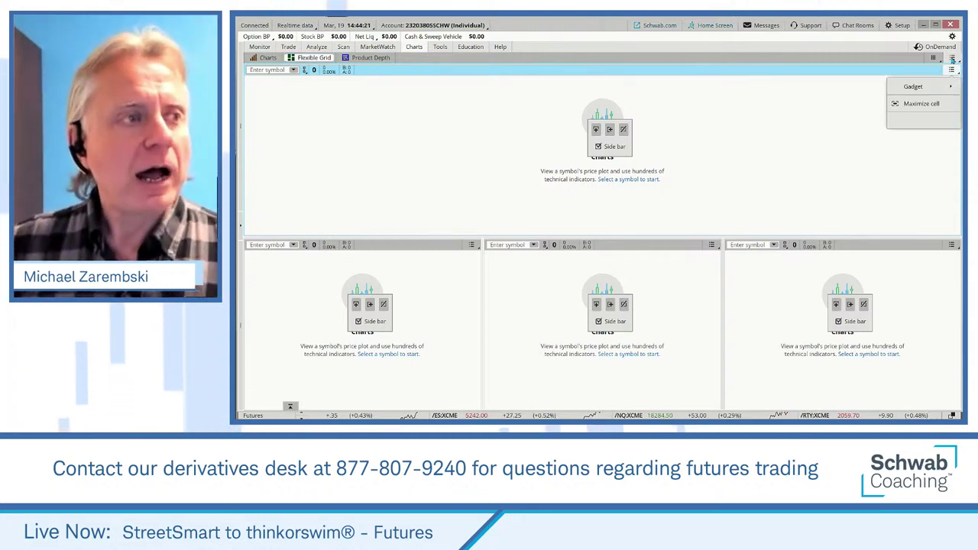
pyautogui.click(951, 59)
pyautogui.click(933, 58)
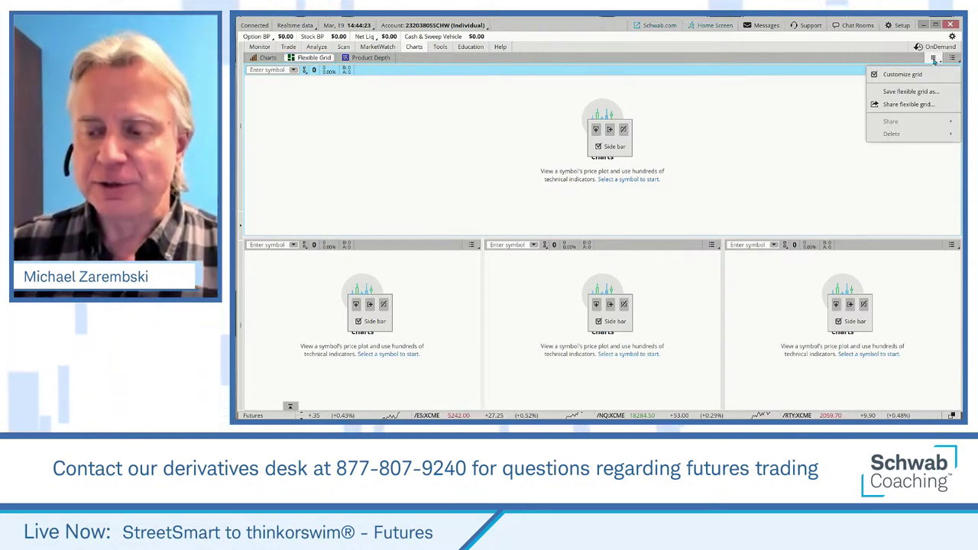
pyautogui.click(578, 71)
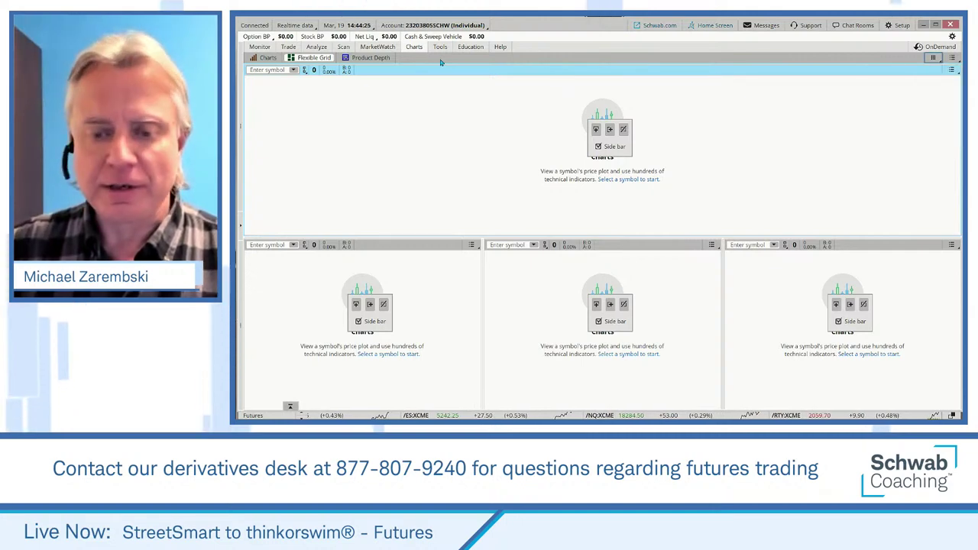
# Step: On the single /ES chart, enable Show sidebar in cells and show Time & Sales beside it
pyautogui.click(266, 59)
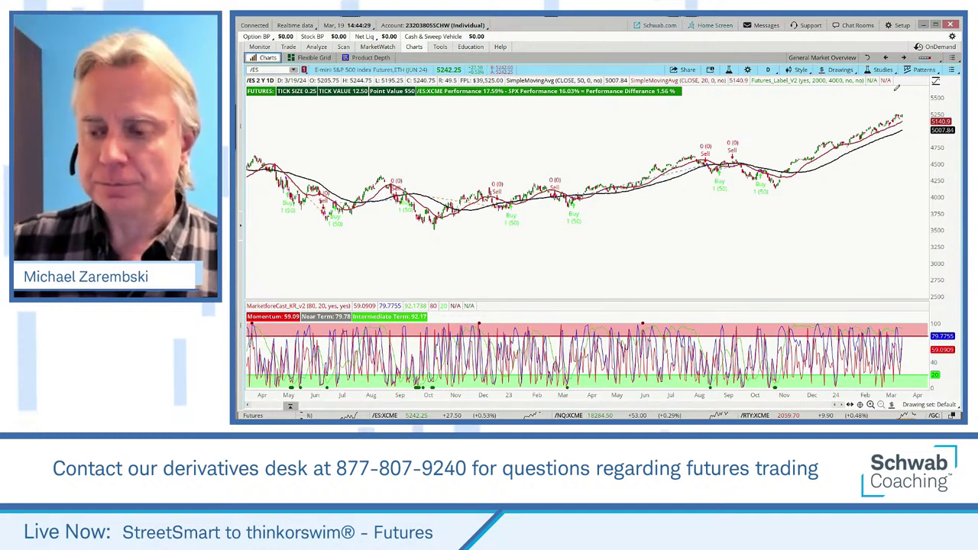
pyautogui.click(924, 58)
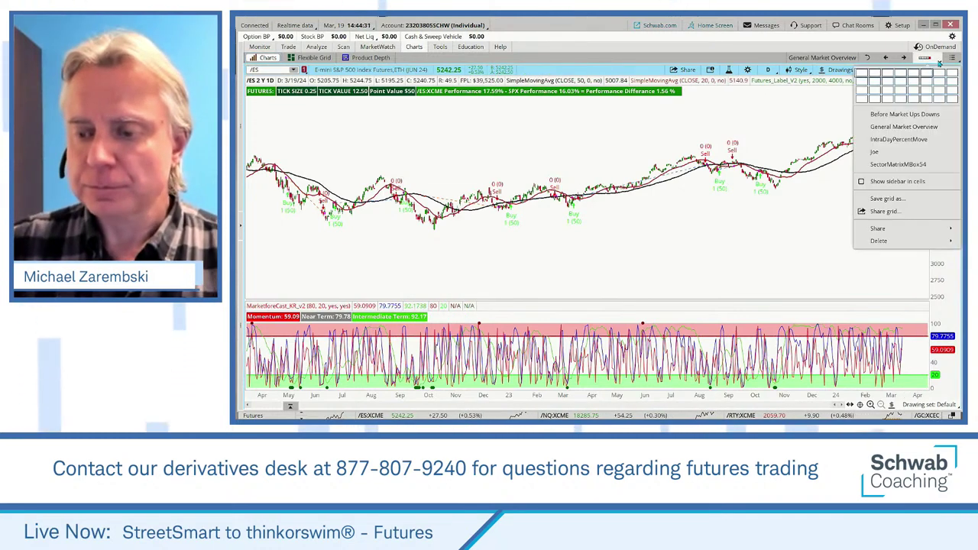
pyautogui.click(872, 182)
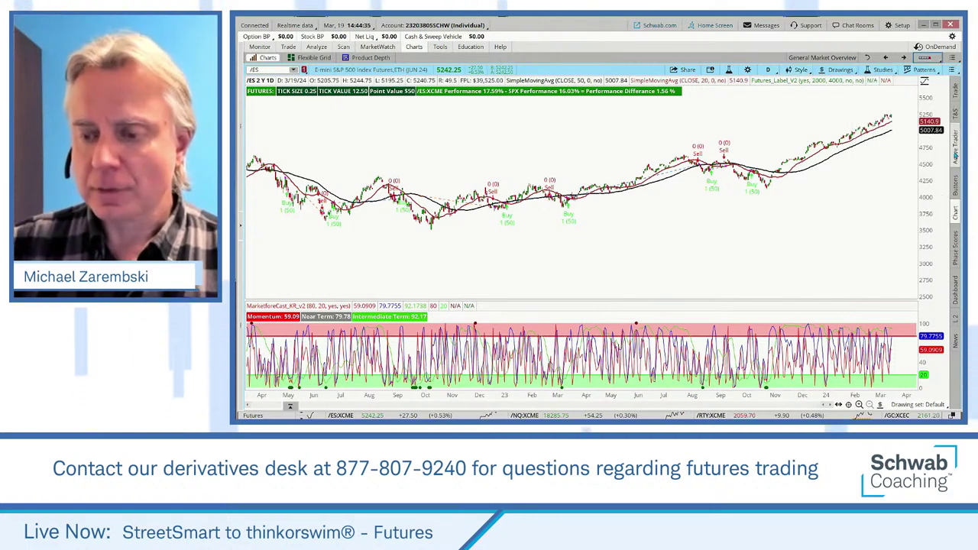
pyautogui.click(956, 112)
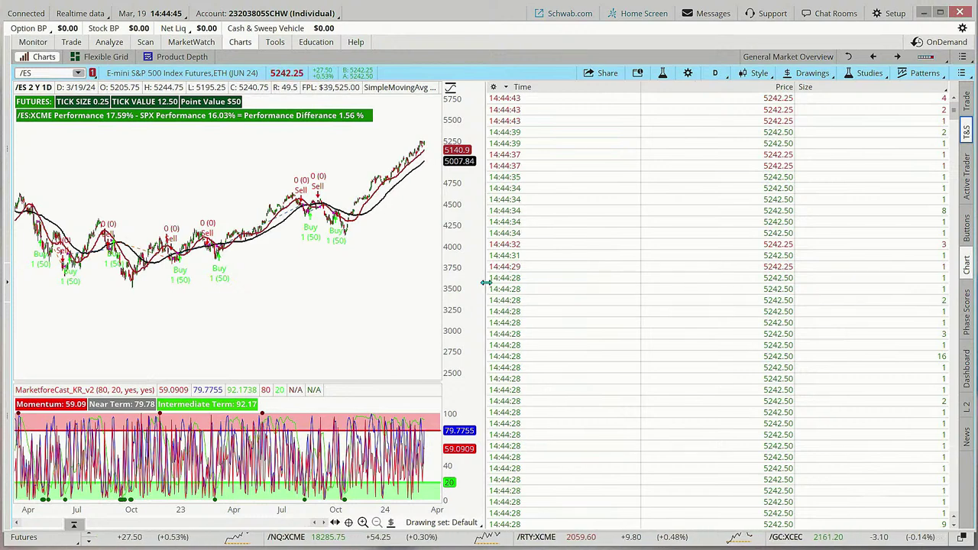
pyautogui.moveTo(486, 286); pyautogui.dragTo(559, 306)
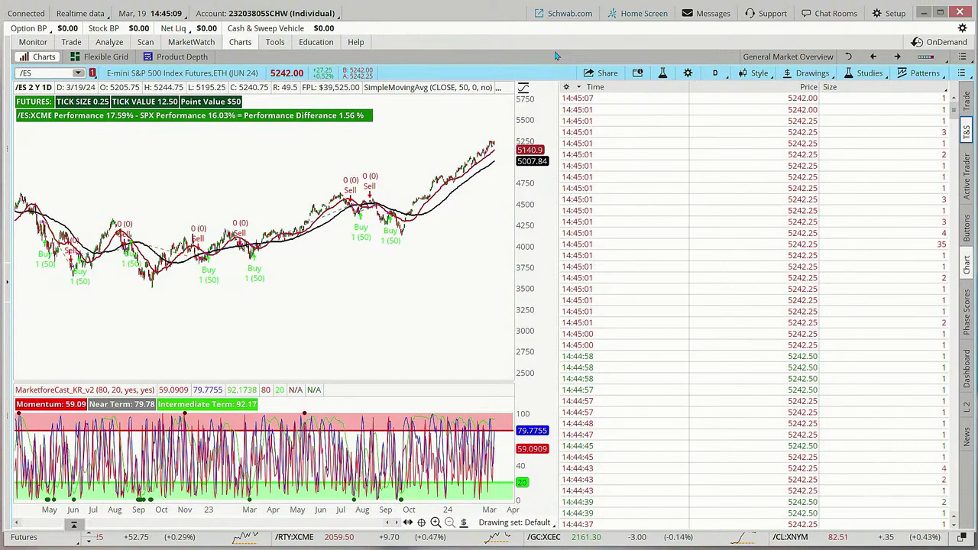
# Step: Look through the chart cell menu and the Setup menu's workspace options, closing both
pyautogui.click(962, 59)
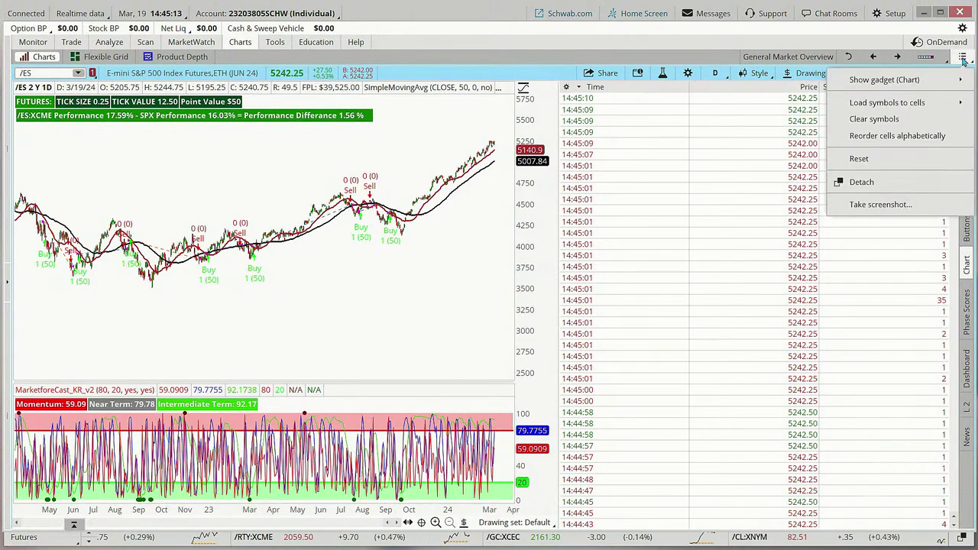
pyautogui.click(861, 35)
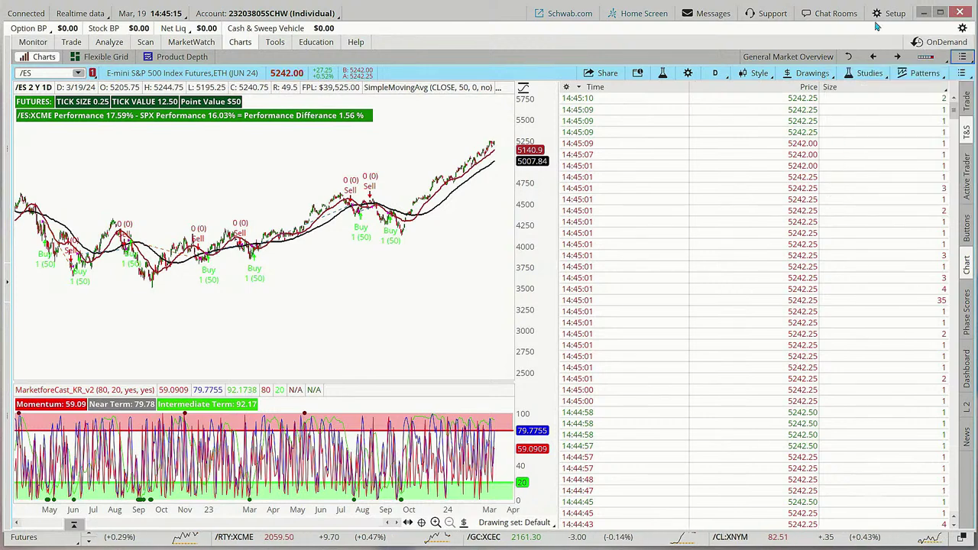
pyautogui.click(890, 13)
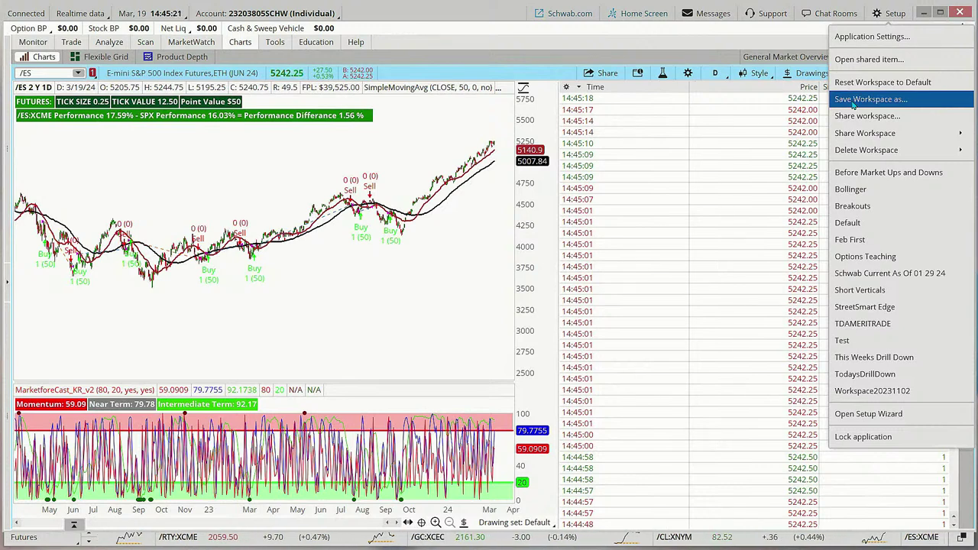
pyautogui.click(690, 38)
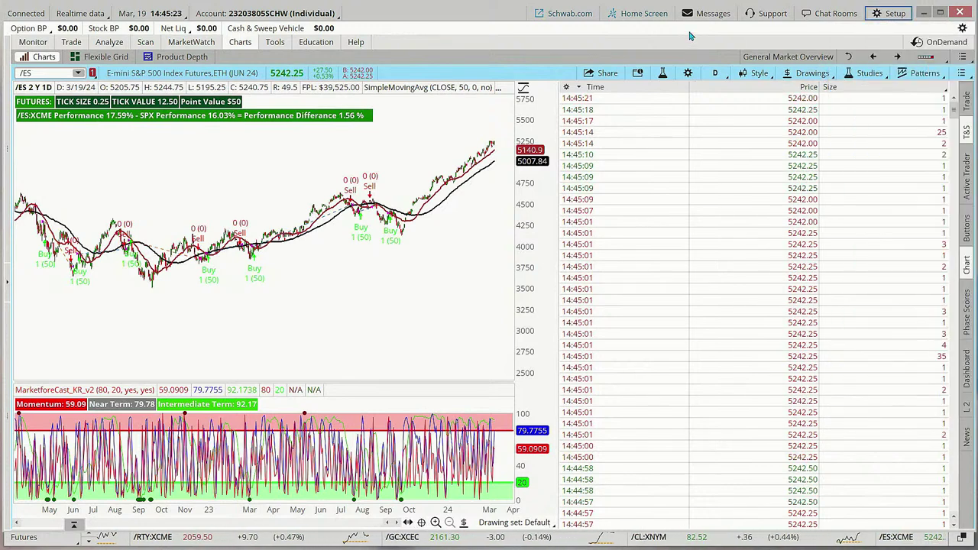